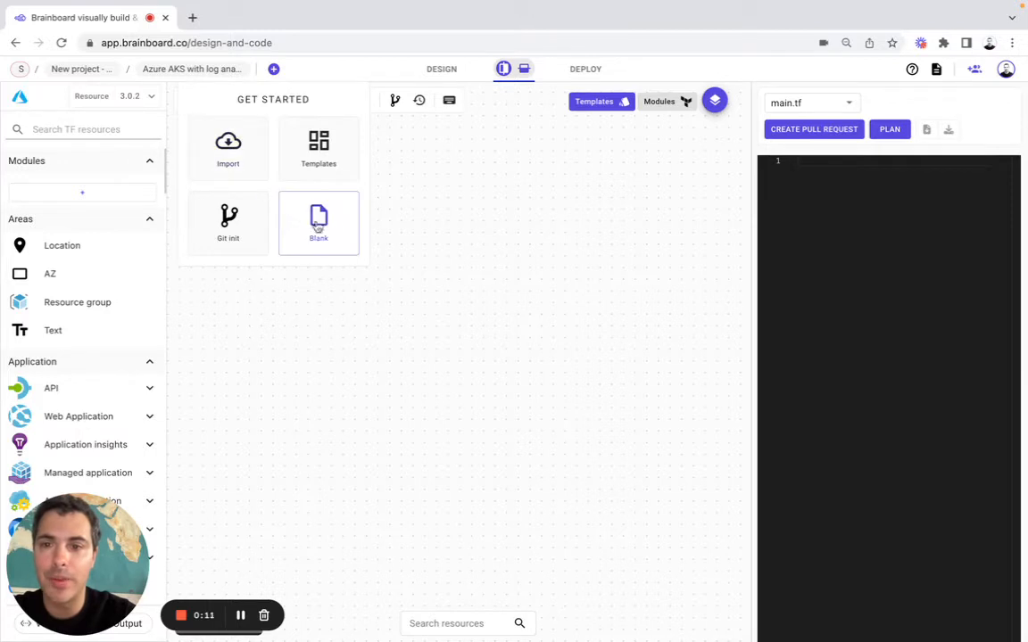
- Start the architecture from a blank design and view the available cloud providers
left_click(326, 221)
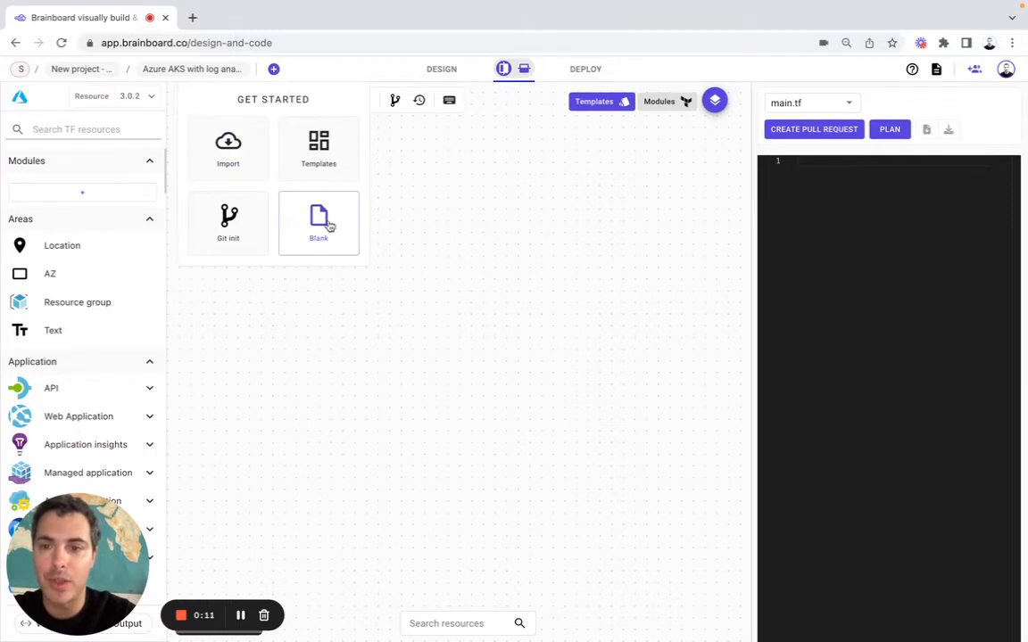
left_click(21, 100)
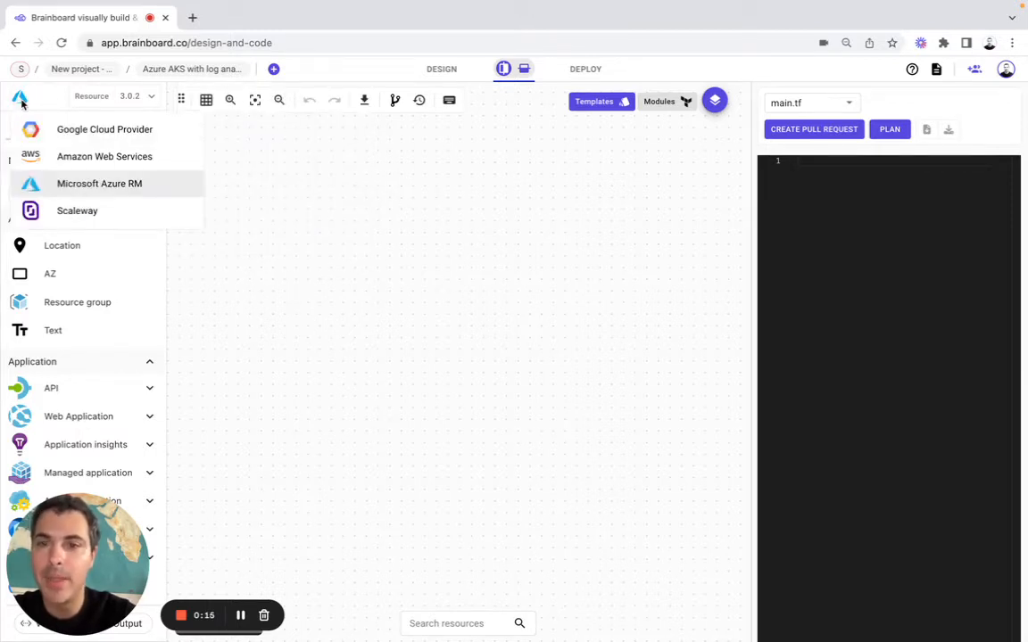
left_click(290, 220)
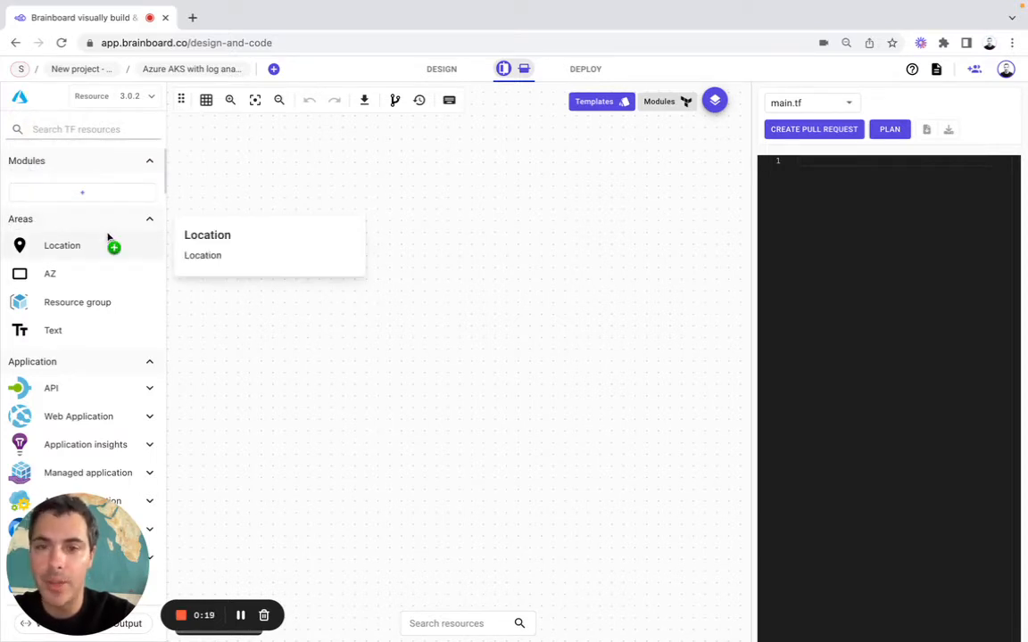
- Add an East US Location area to the canvas with the resource name location_7de38ce3
left_click_drag(107, 237, 309, 161)
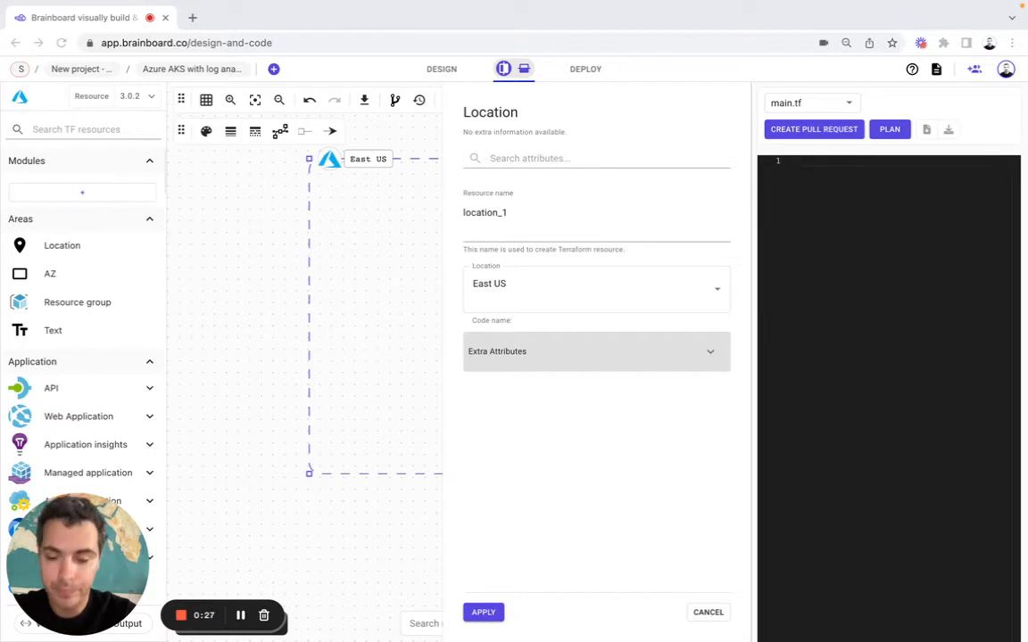
double_click(507, 212)
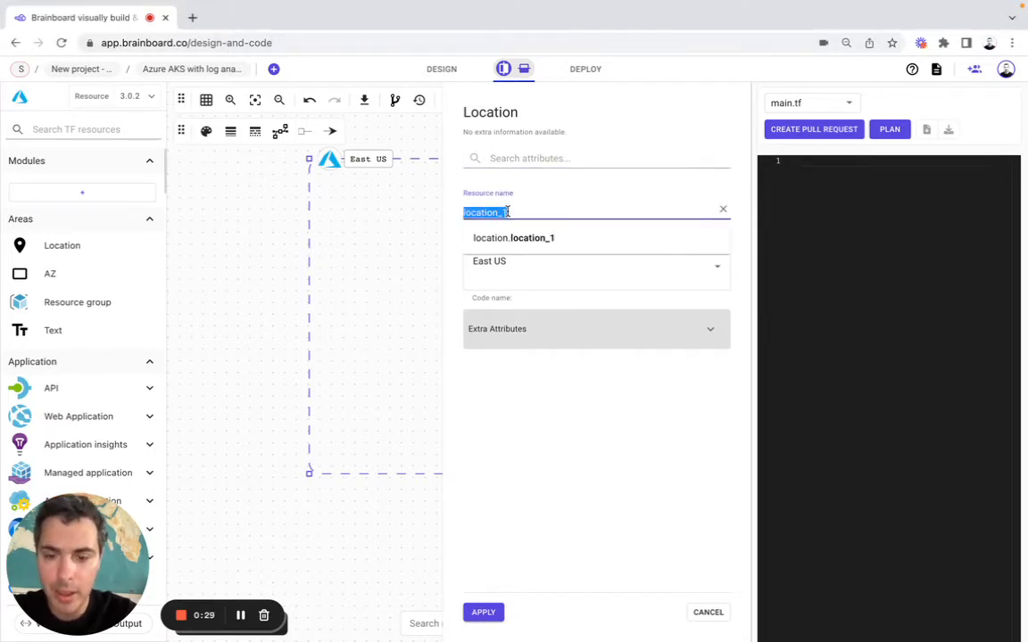
type("location_7de38ce3")
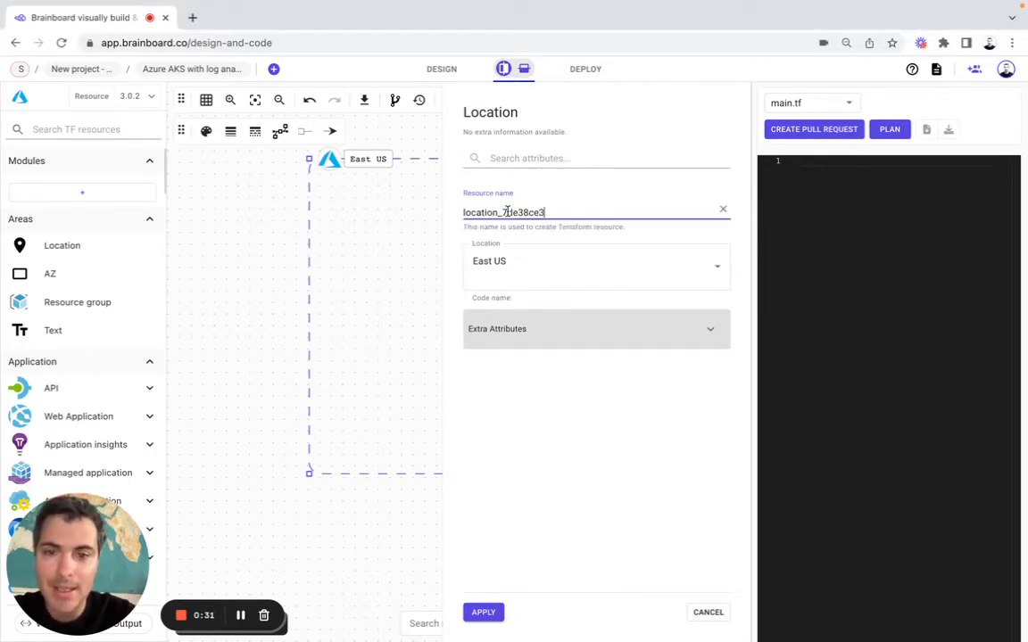
left_click(488, 612)
left_click(341, 262)
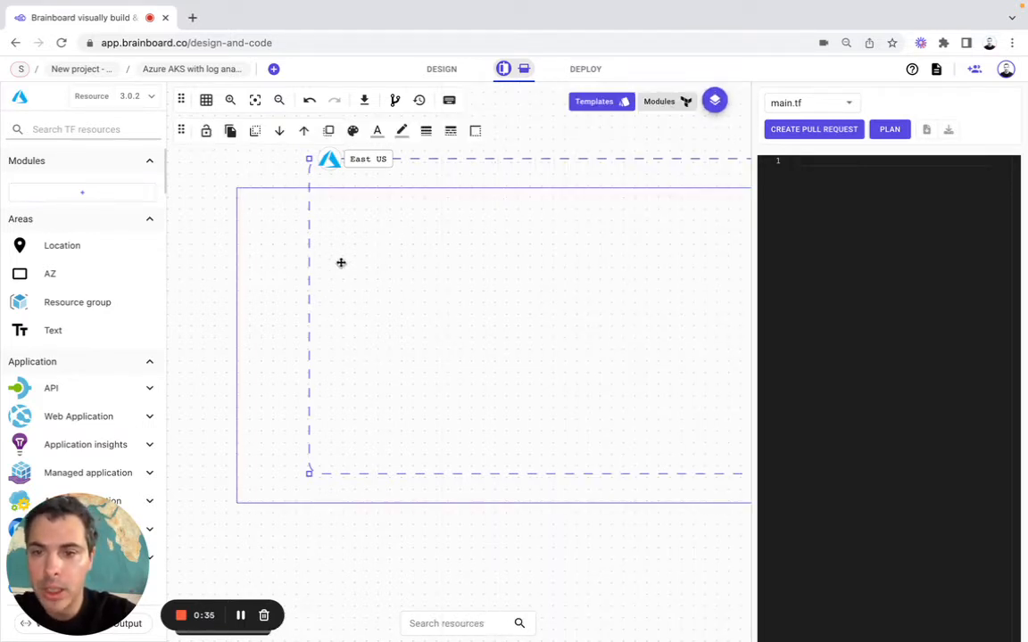
- Add a resource group in the East US location with resource name rg-k8s and name var.rg_name, and apply it
left_click_drag(76, 302, 360, 245)
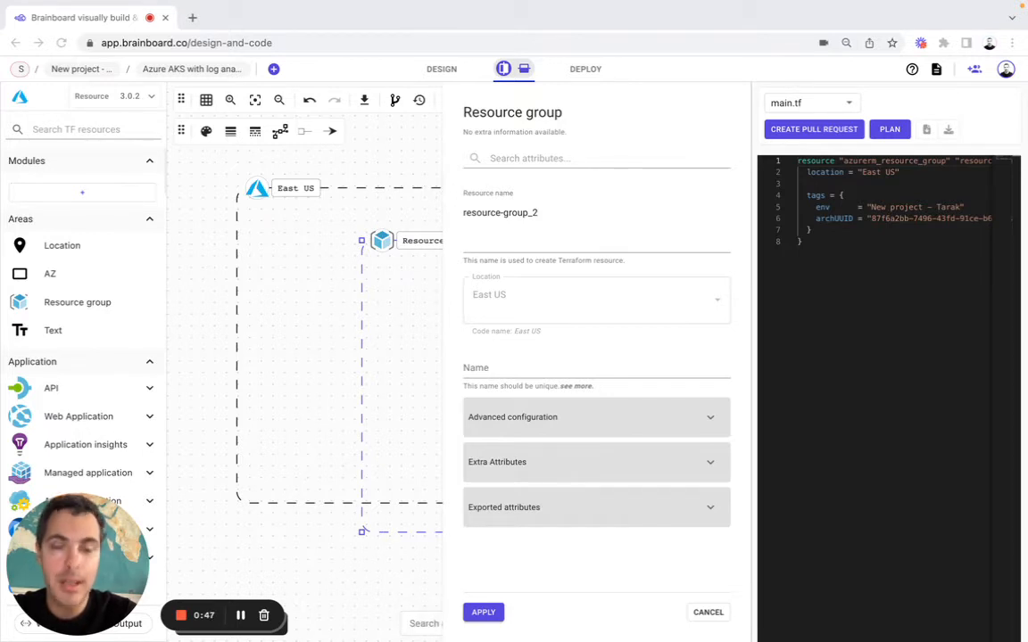
left_click(526, 212)
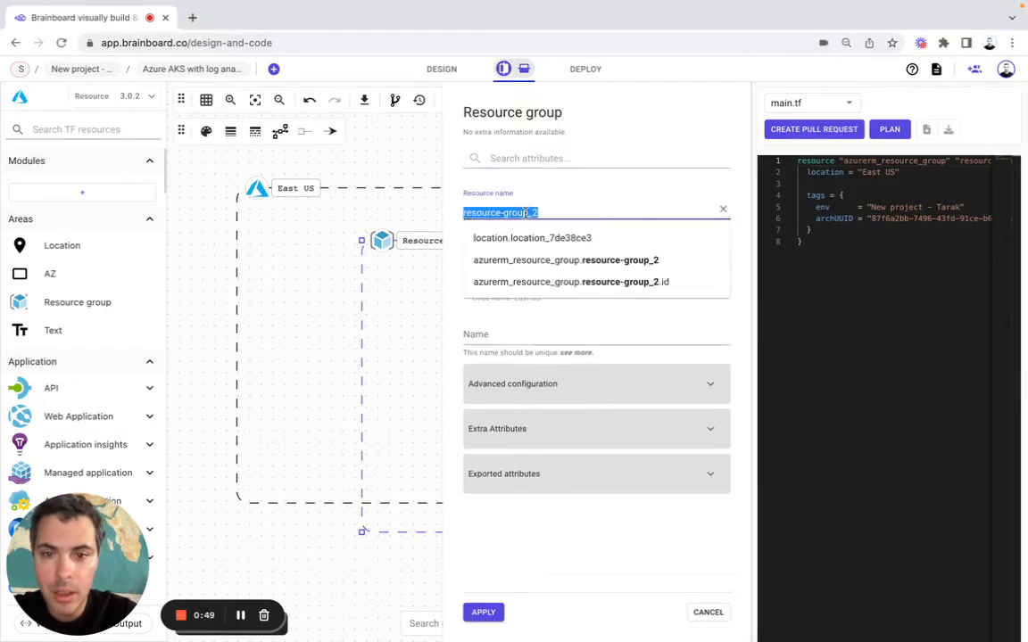
type("rg-k8s")
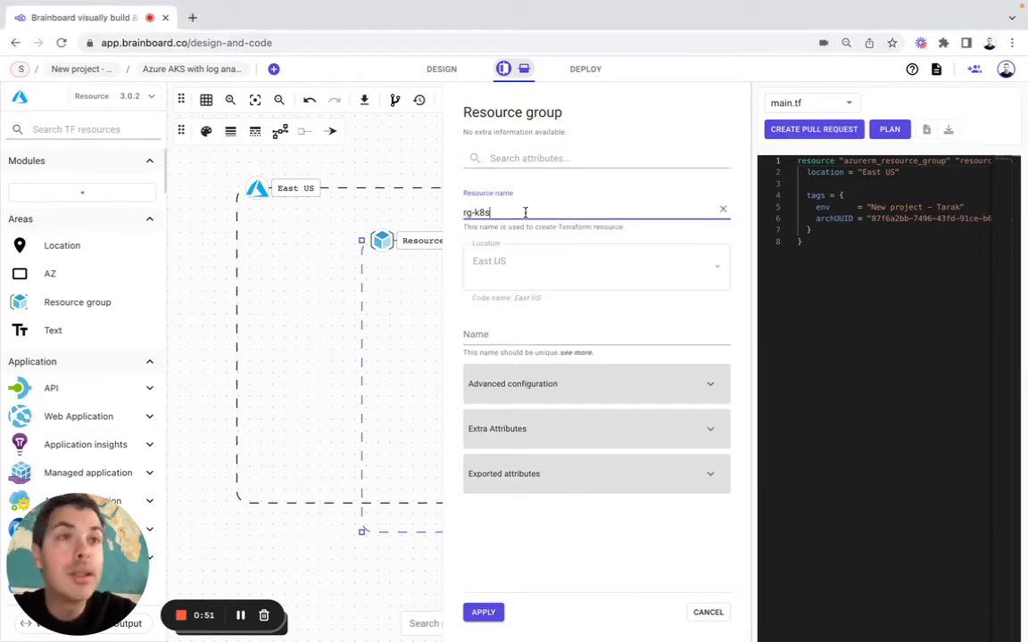
left_click(495, 335)
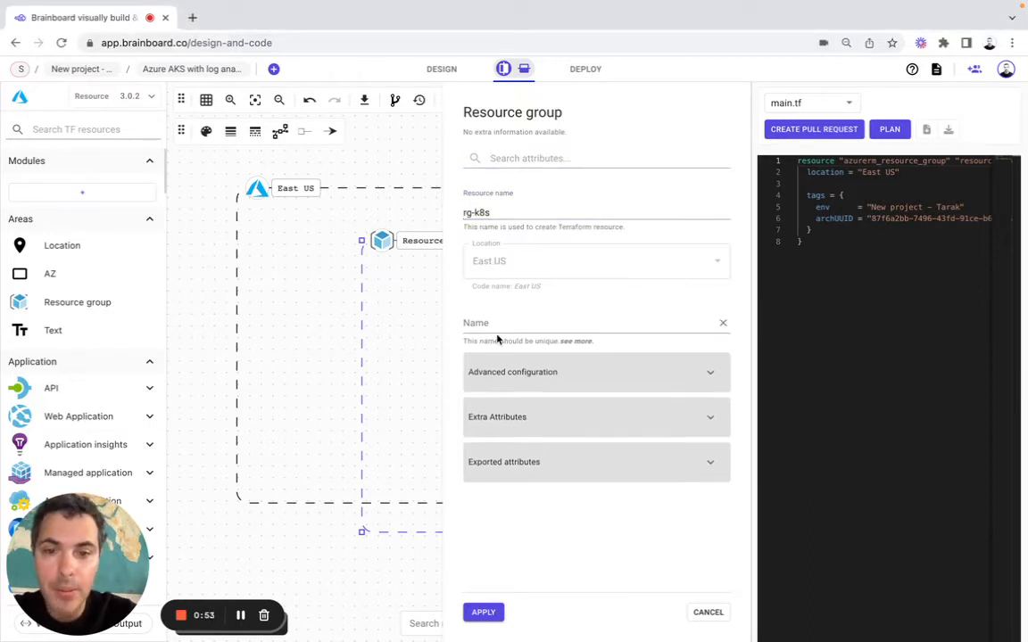
key("super+Tab")
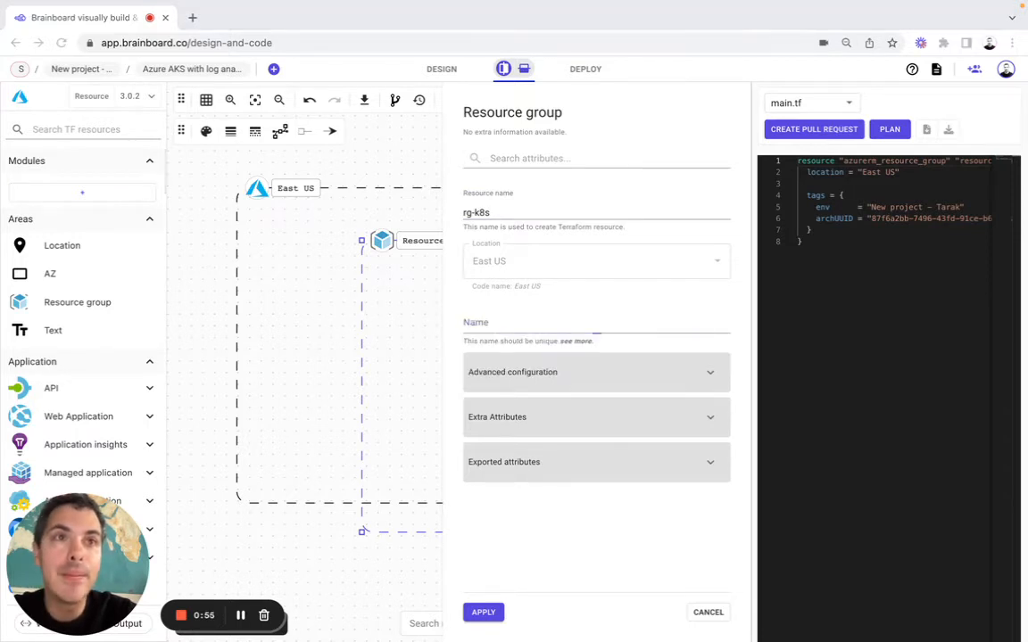
left_click(505, 324)
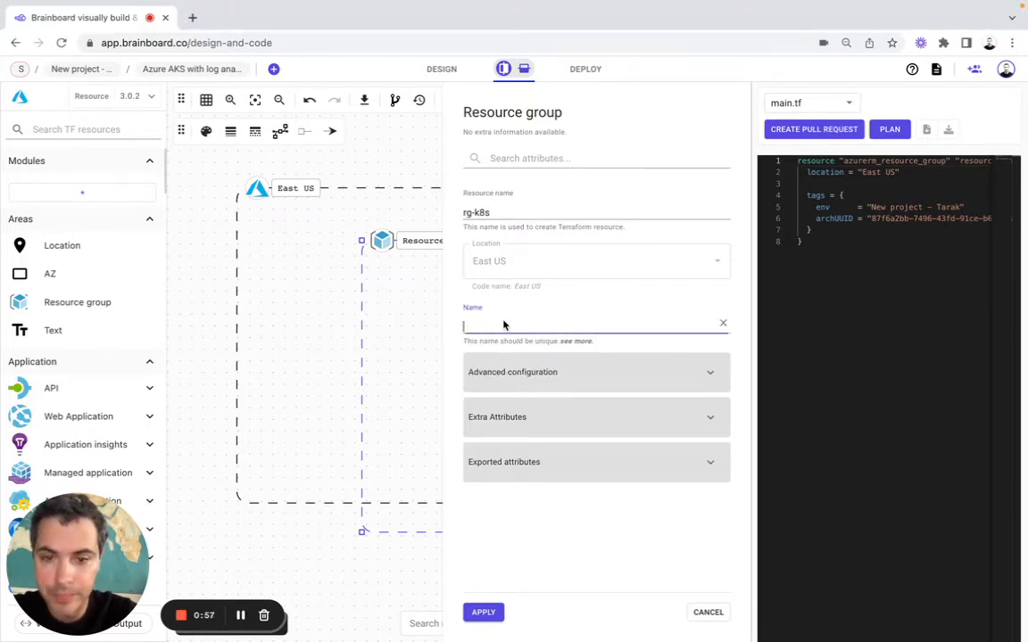
type("var.rg_name")
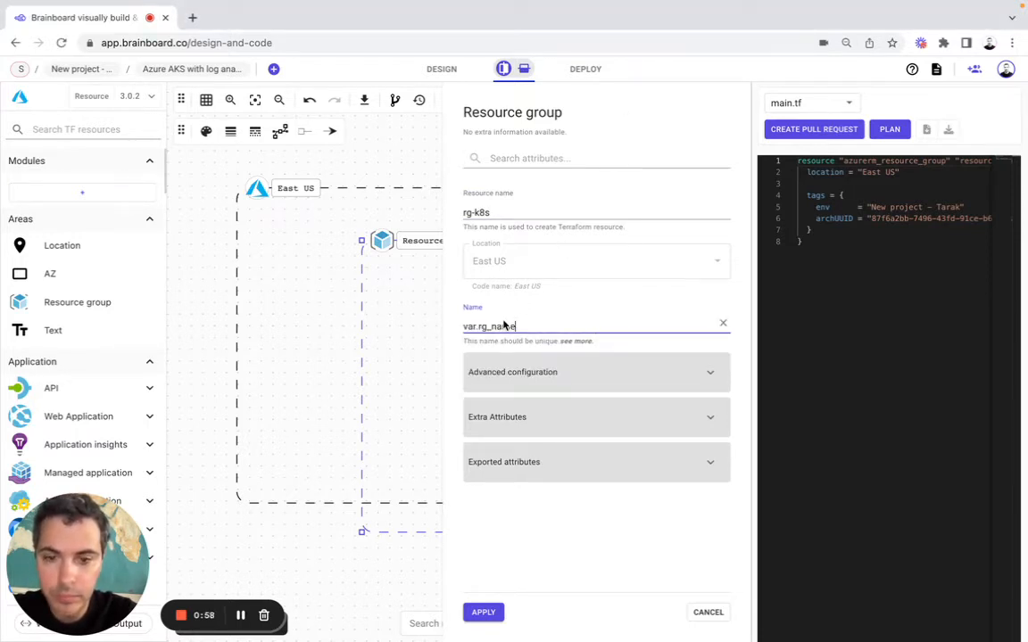
left_click(483, 613)
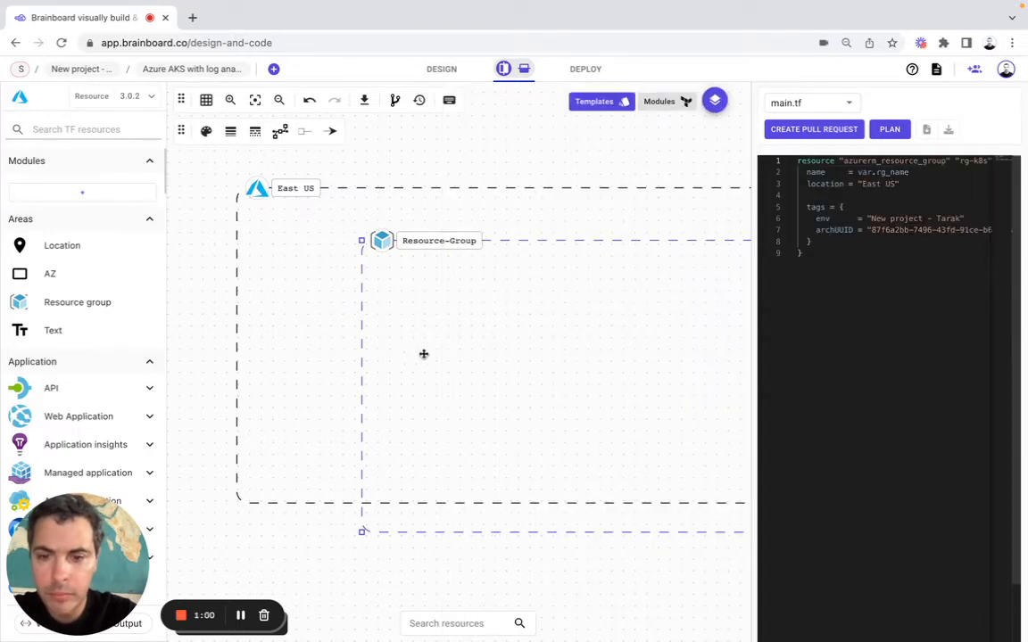
- Move the resource group inside the East US location and enlarge both areas so the group fits within the location
left_click(256, 101)
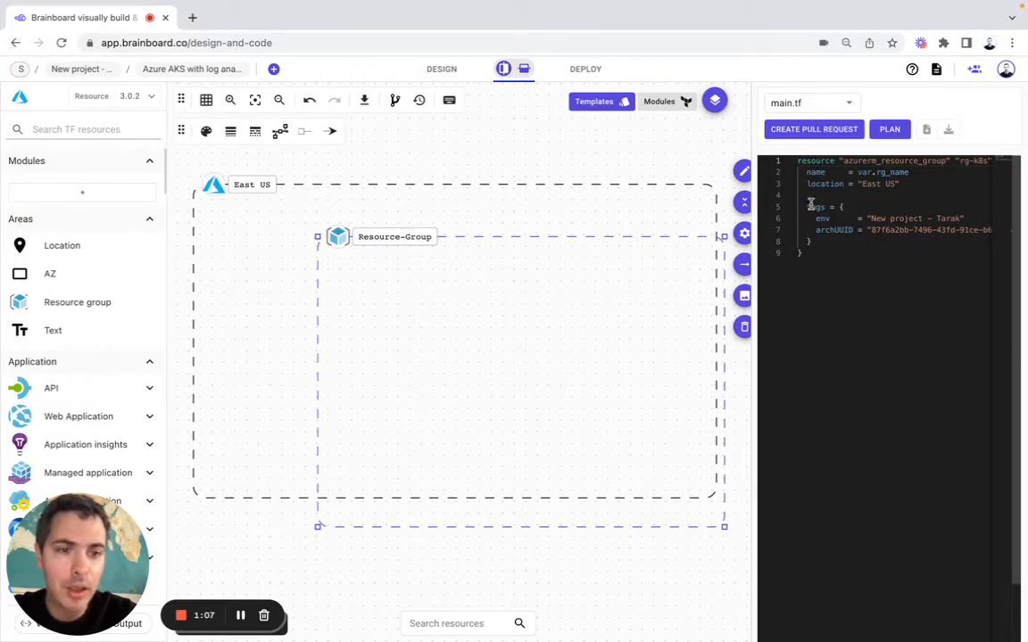
left_click_drag(430, 310, 362, 279)
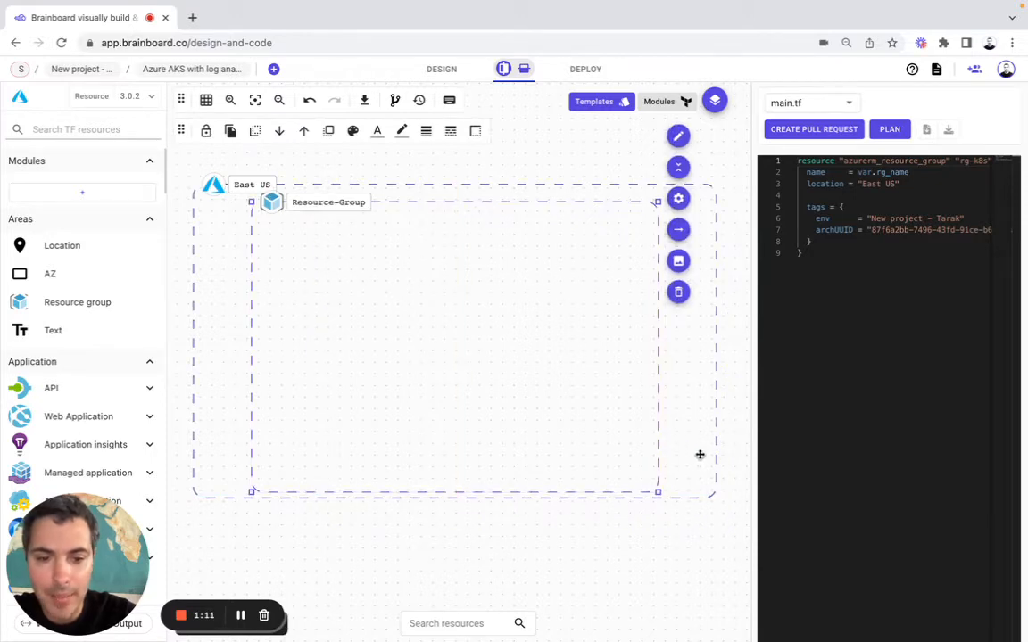
left_click(712, 494)
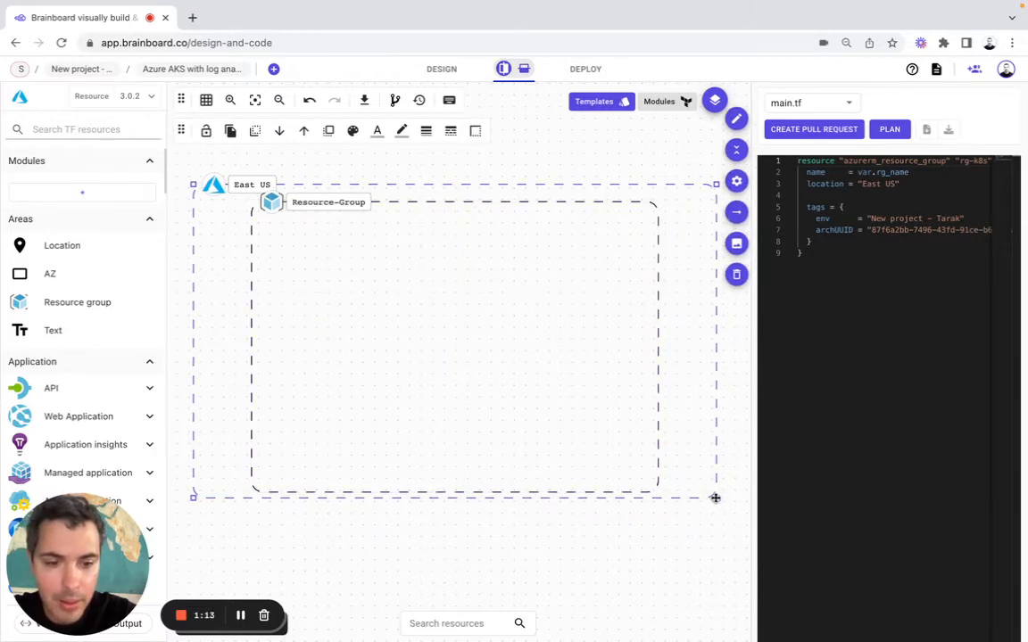
left_click_drag(716, 498, 746, 586)
left_click(563, 397)
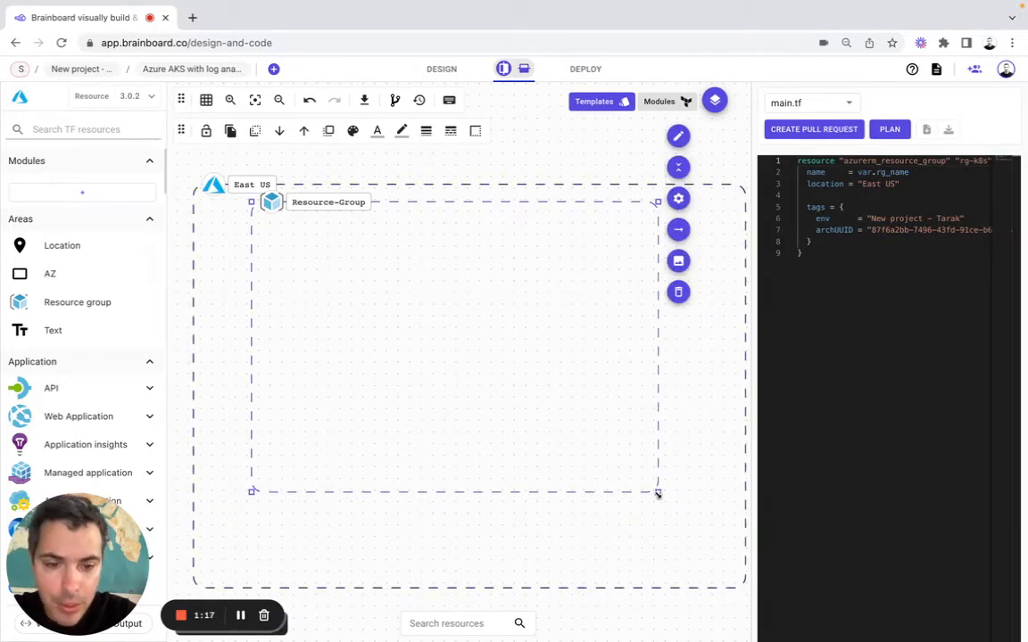
left_click_drag(662, 496, 722, 567)
left_click_drag(403, 372, 398, 377)
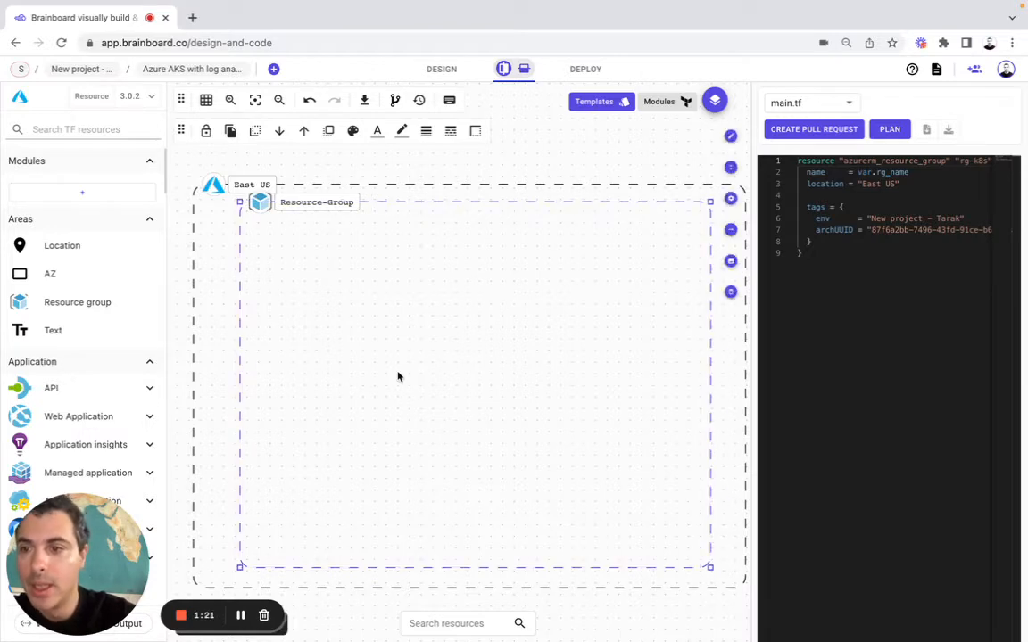
- Find the Kubernetes cluster resource and add it inside the resource group, with resource-group as main parent and location configuration inherited
left_click(108, 130)
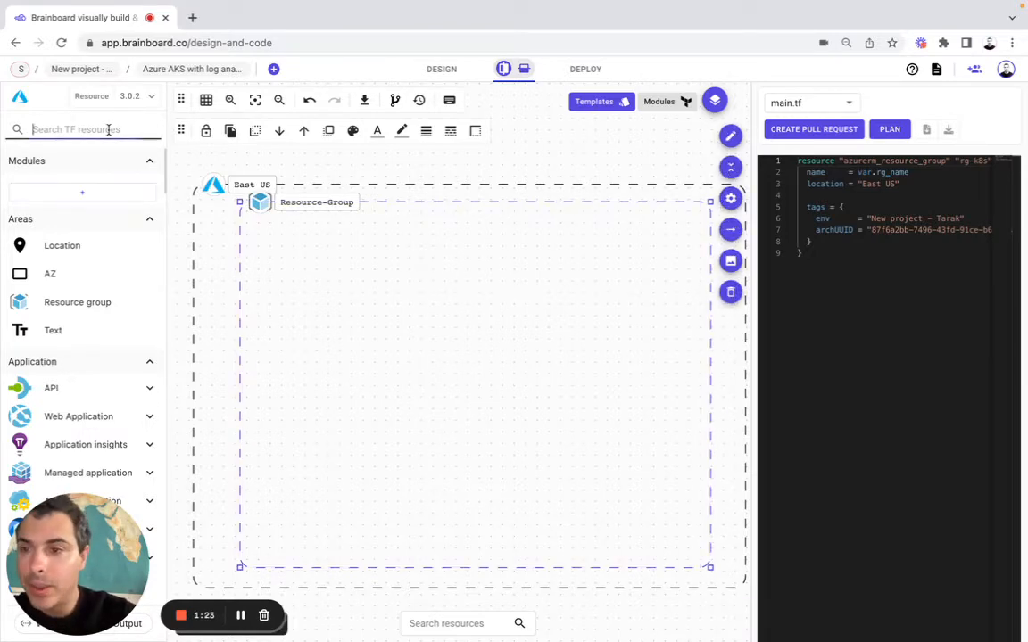
type("kubern")
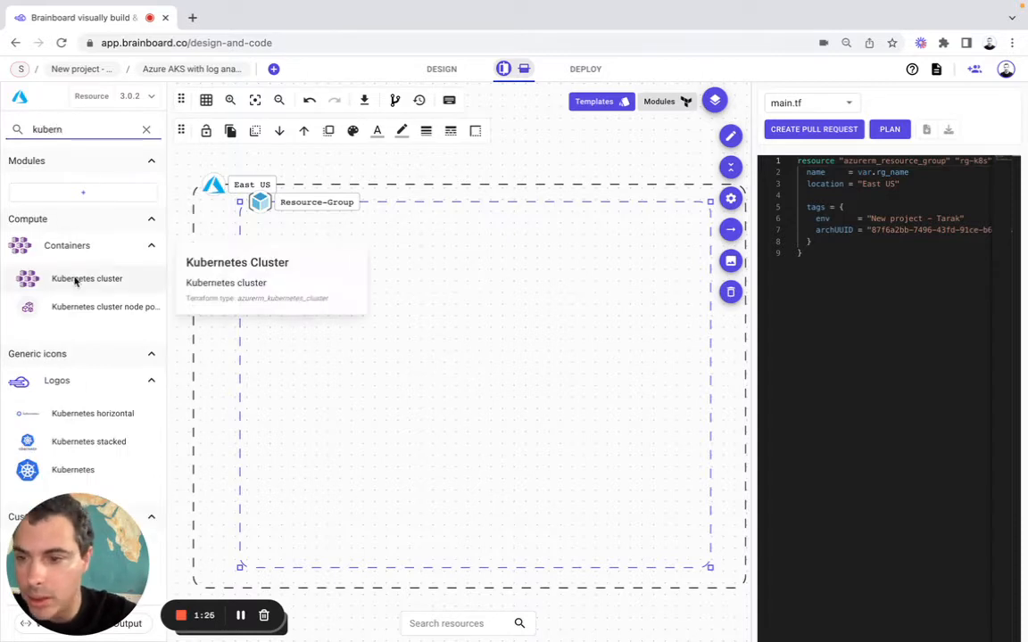
left_click_drag(75, 281, 550, 256)
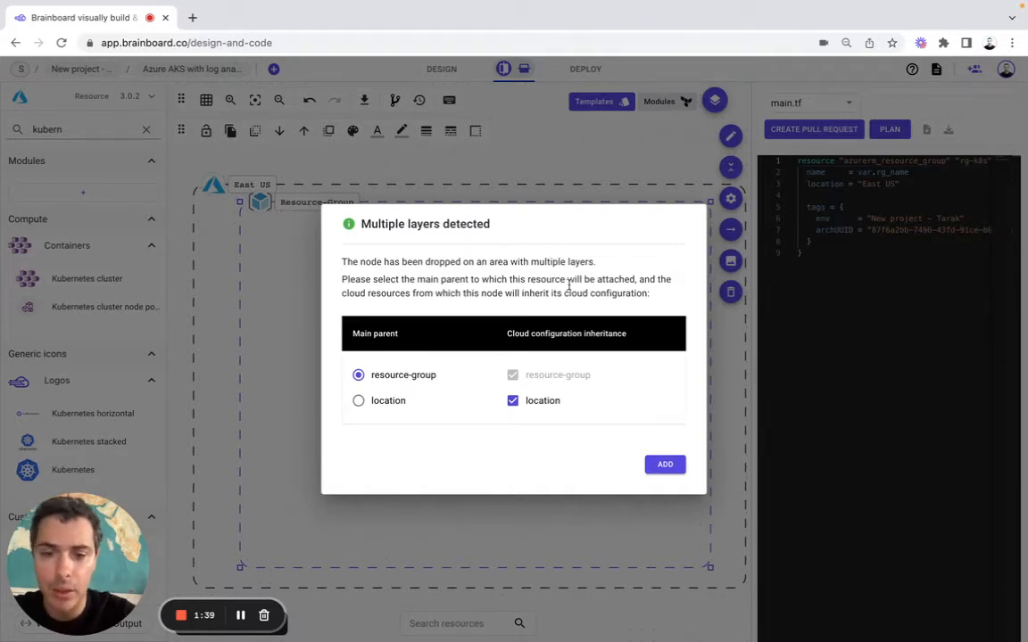
left_click(671, 464)
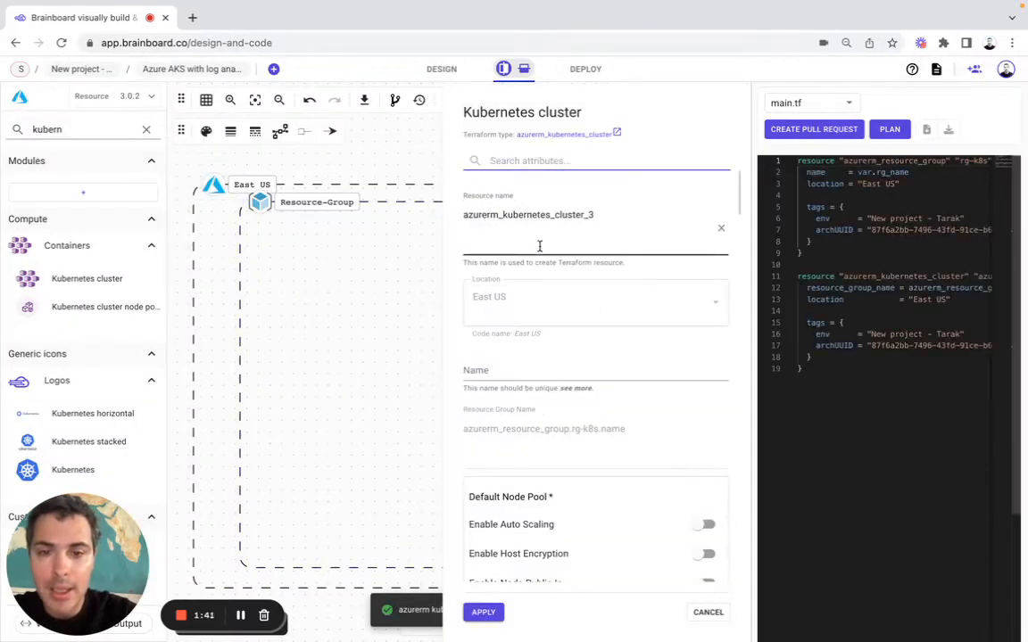
- Set the Kubernetes cluster's resource name to k8s-cluster and its name to var.cluster_name
left_click(537, 215)
key("super+Tab")
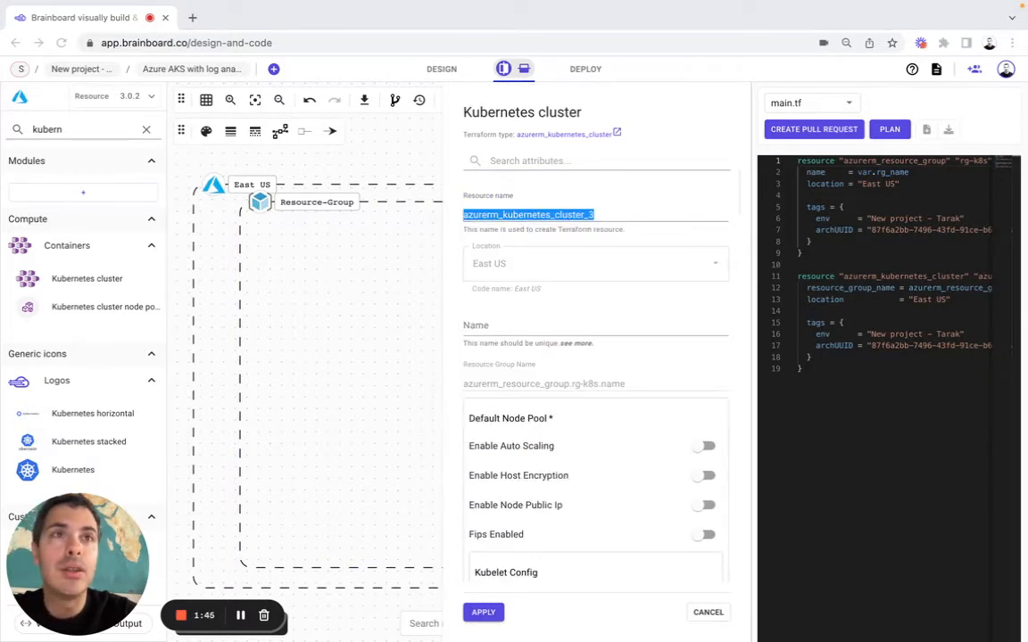
left_click(549, 212)
type("k8s-cluster")
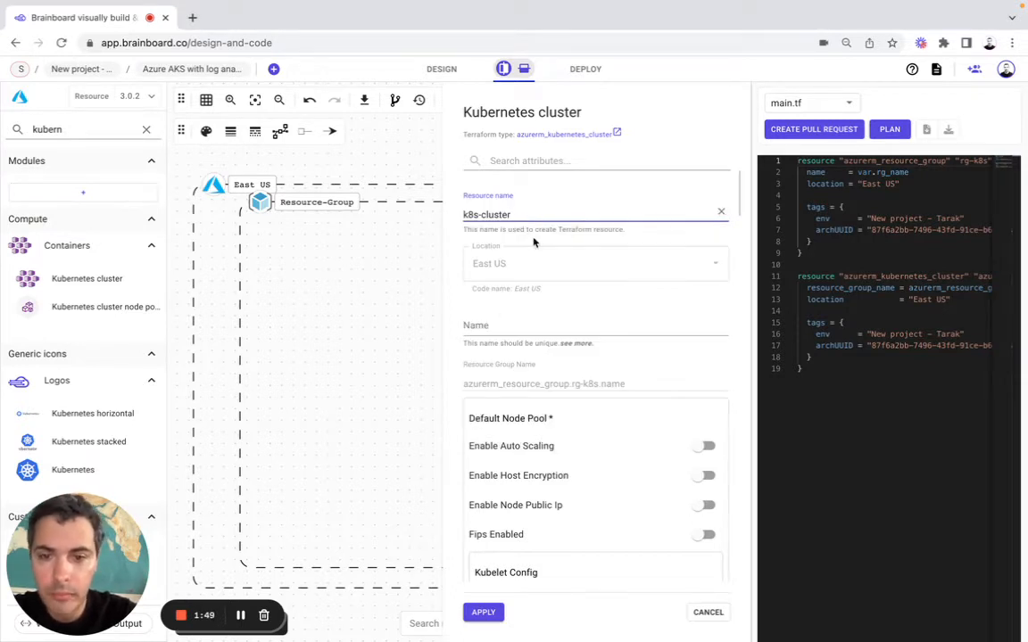
left_click(480, 327)
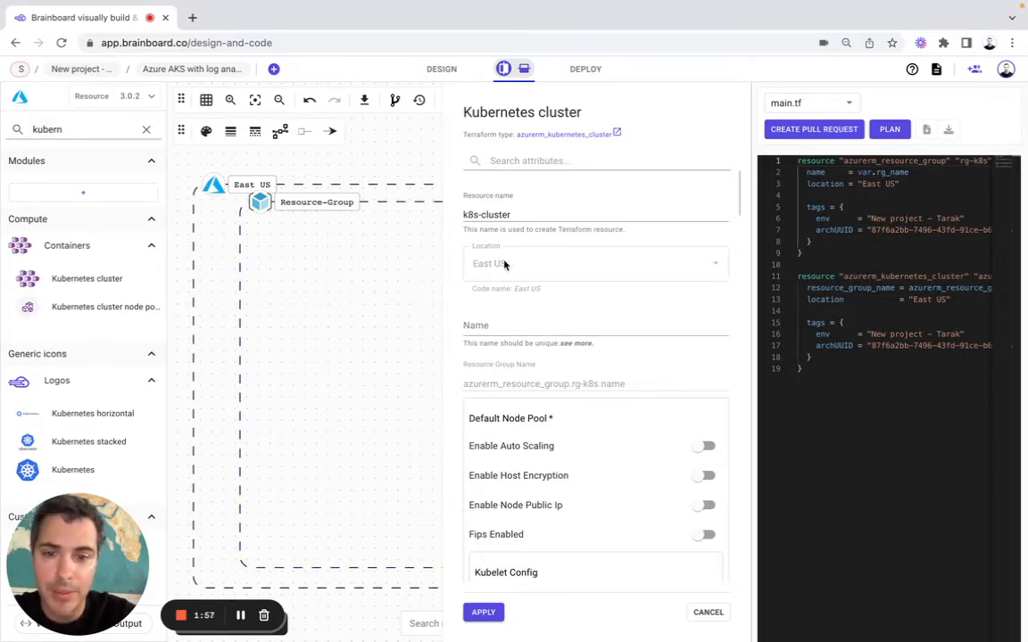
left_click(481, 325)
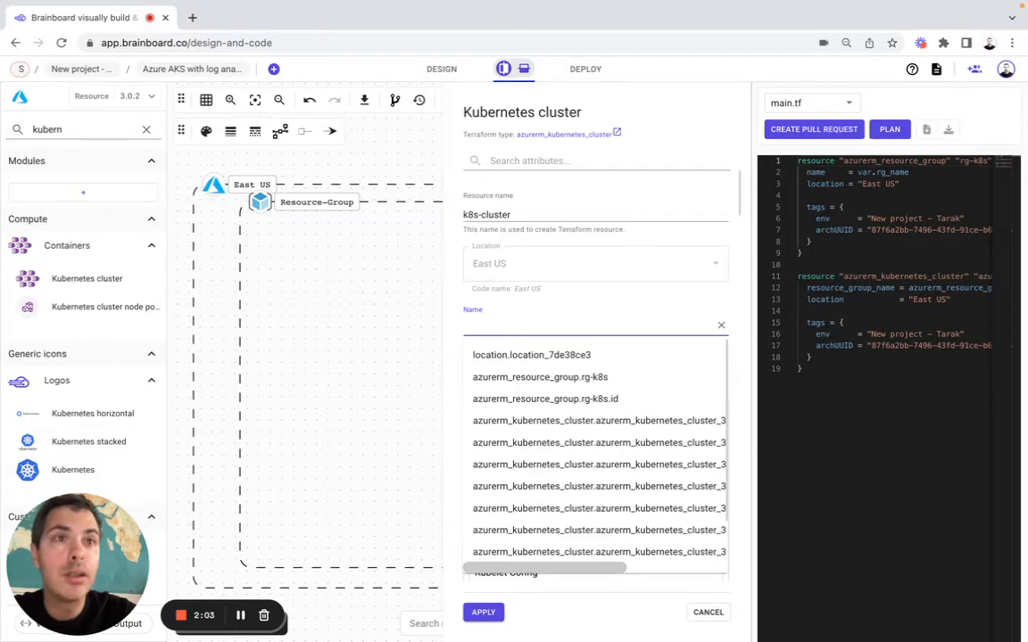
key("super+Tab")
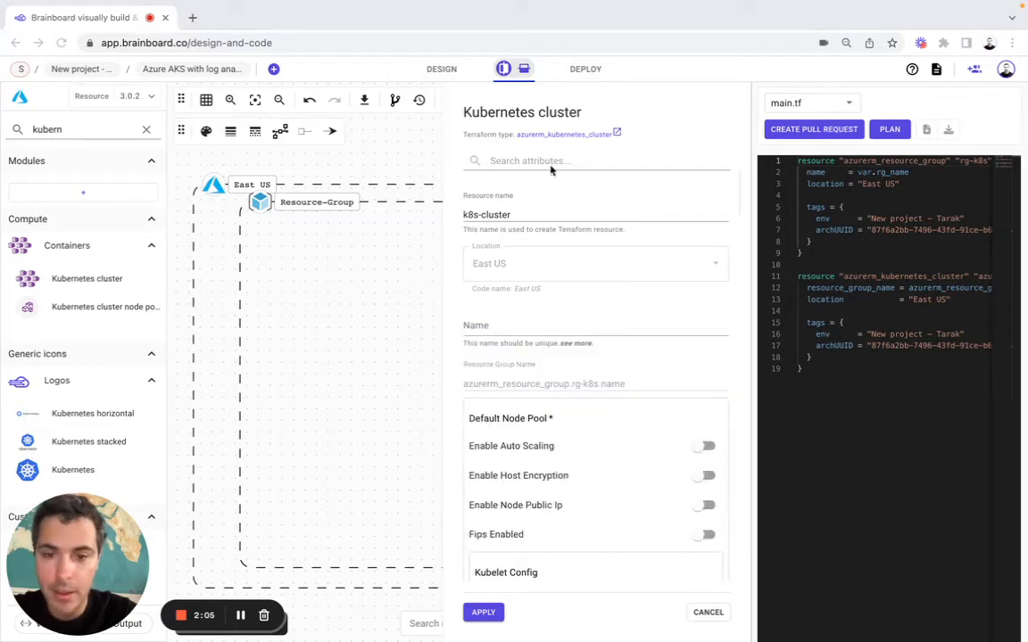
left_click(491, 330)
type("var.cluster_name")
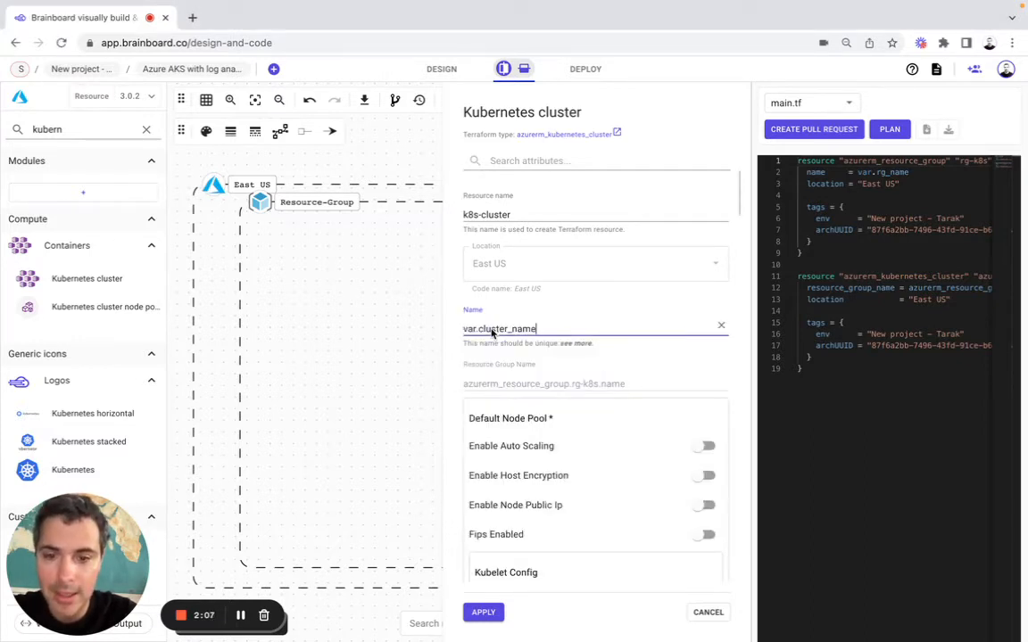
- Find the cluster's DNS attributes, set the Dns Prefix to var.dns_prefix, and apply the configuration
left_click(517, 162)
type("ds")
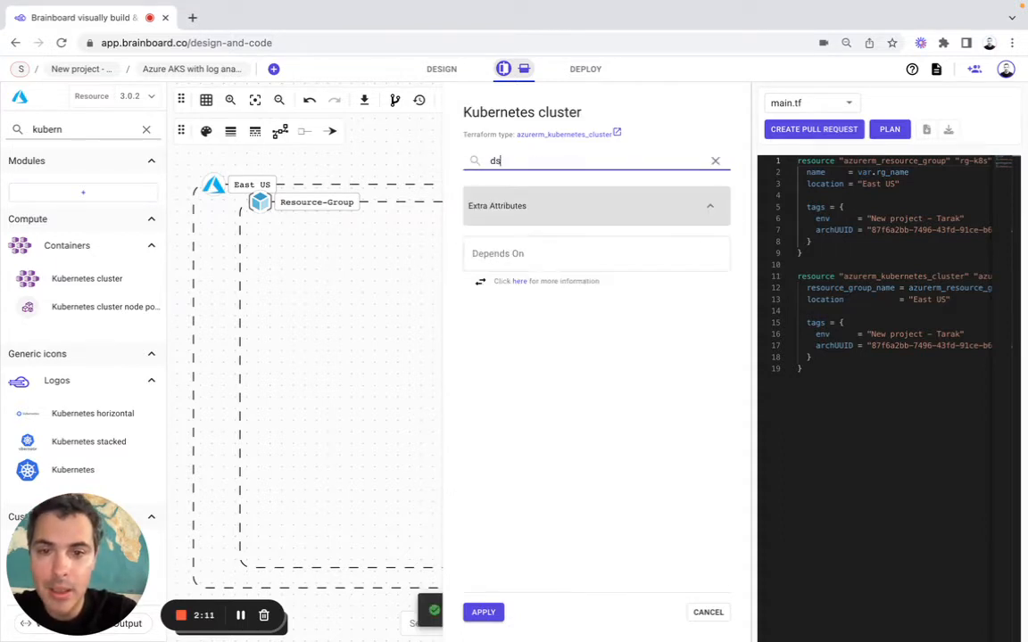
key("BackSpace")
type("ns")
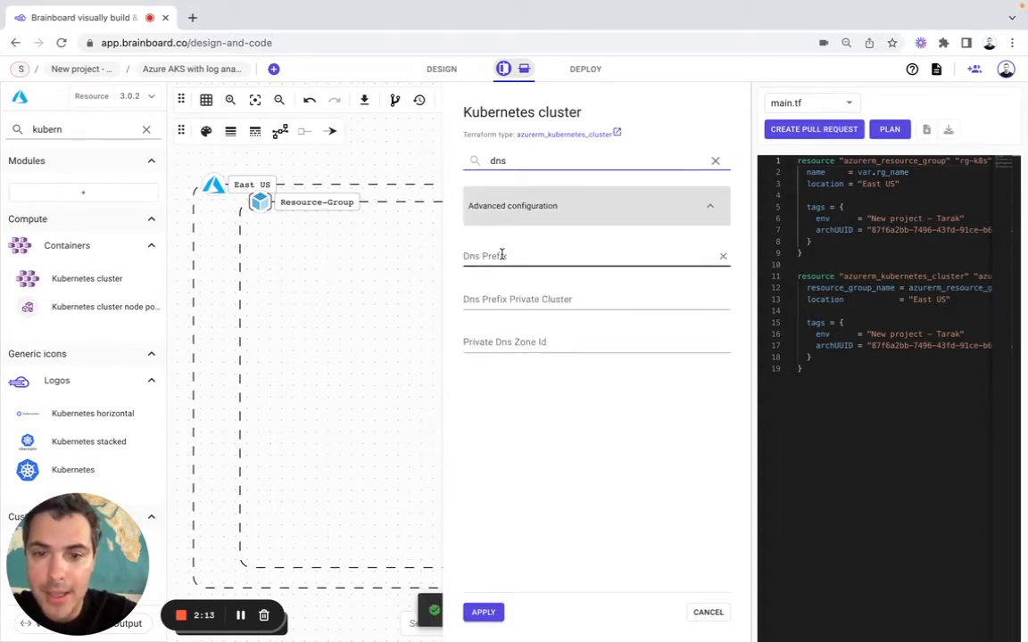
left_click(534, 256)
key("super+Tab")
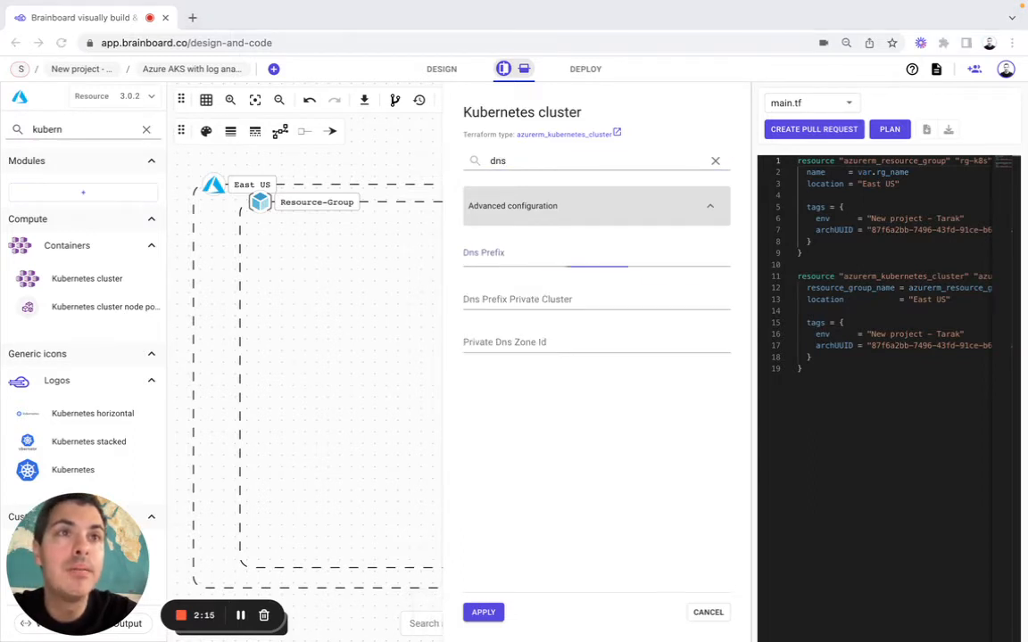
left_click(502, 259)
type("var.dns_prefix")
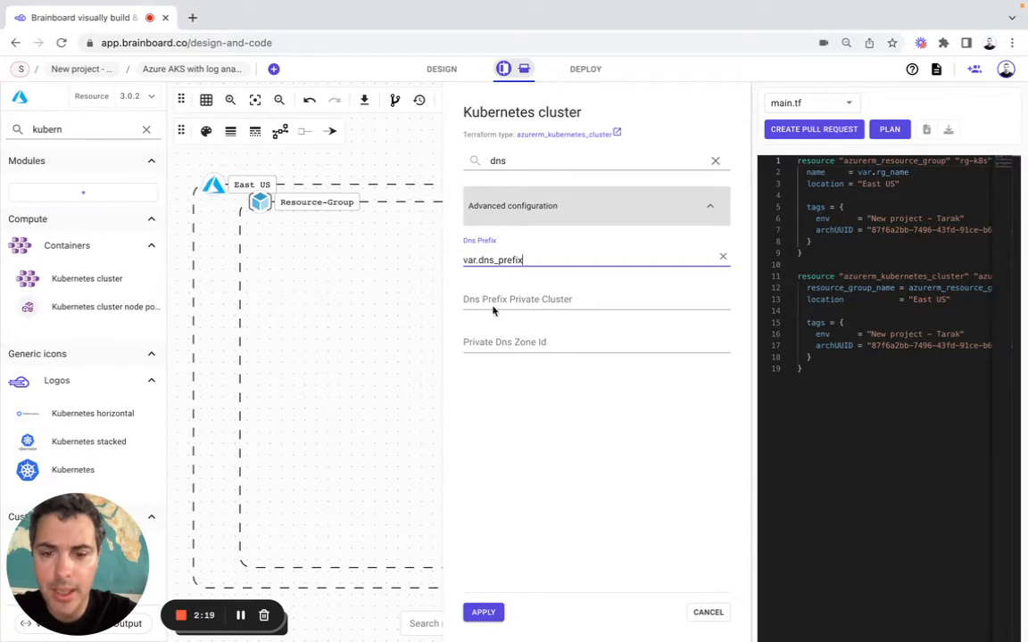
left_click(483, 612)
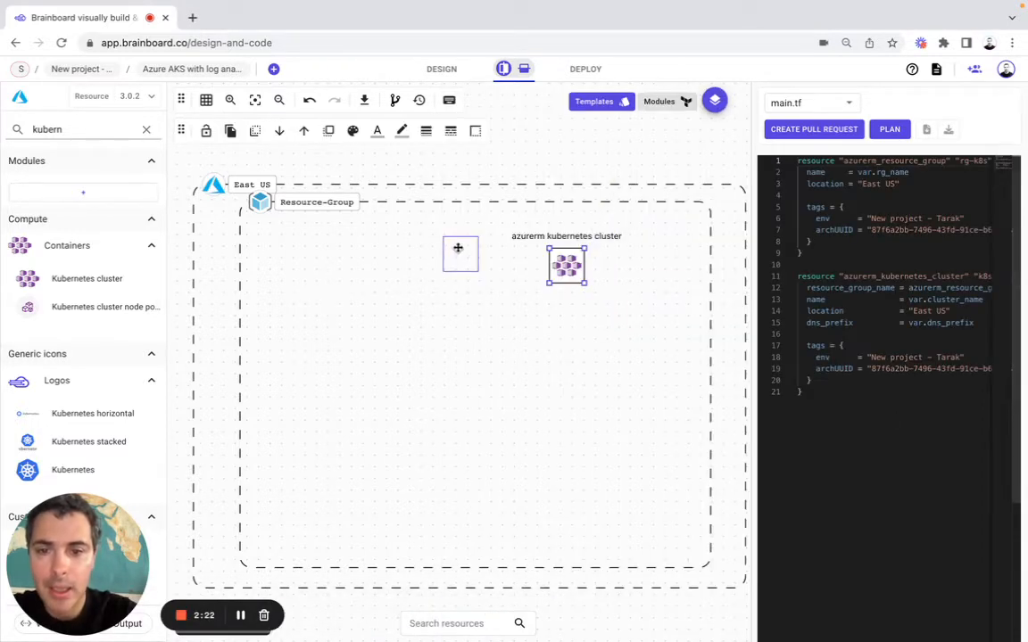
- Move the Kubernetes cluster toward the upper middle of the resource group and change its label to "Brainboard kubernetes cluster"
left_click_drag(456, 250, 457, 251)
left_click(499, 182)
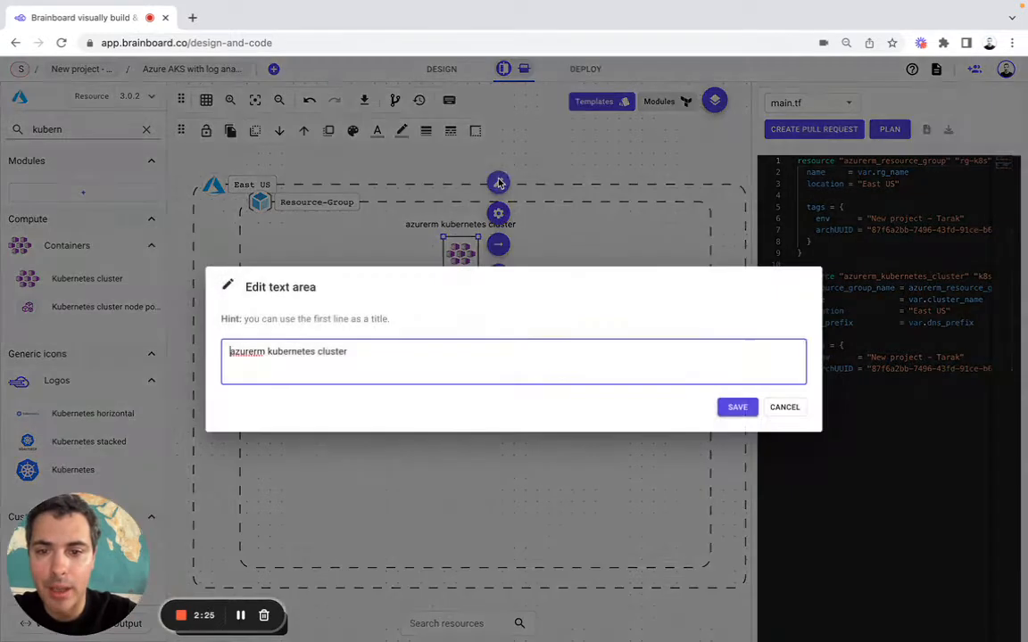
left_click_drag(266, 351, 224, 352)
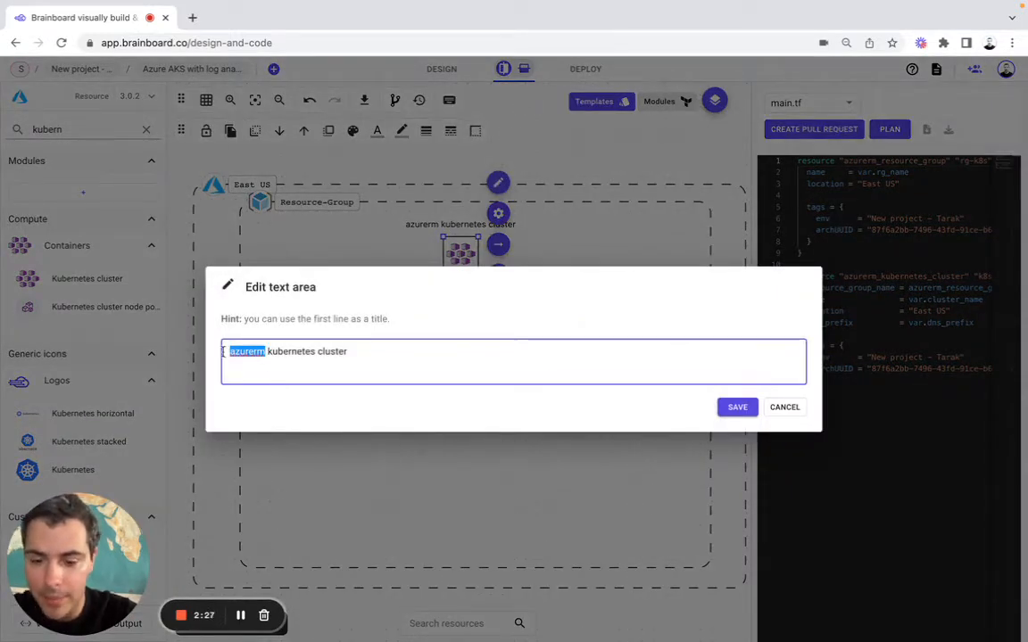
type("Brainboard")
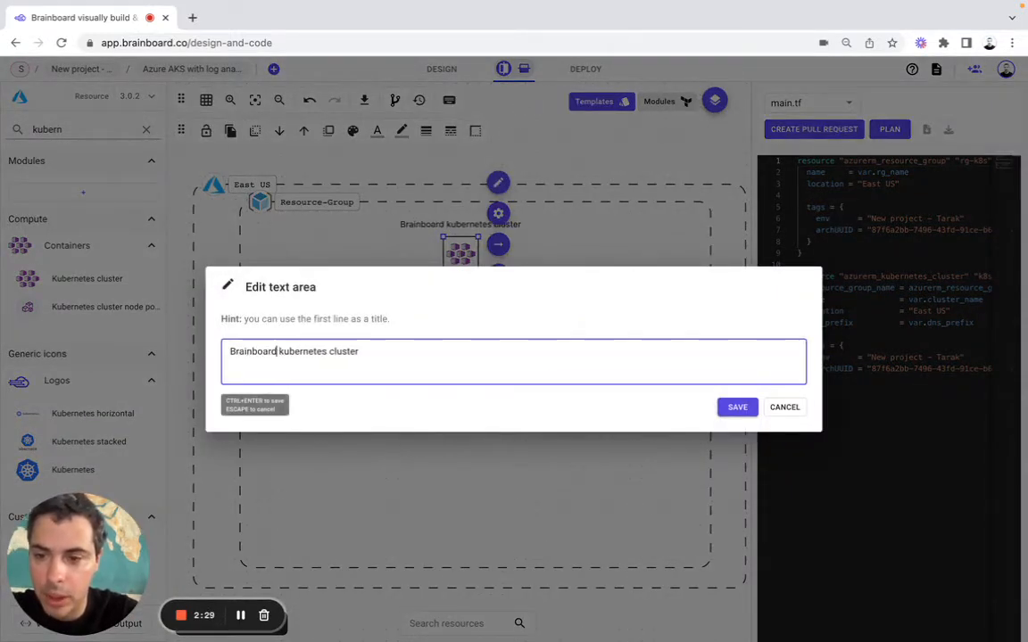
left_click(733, 409)
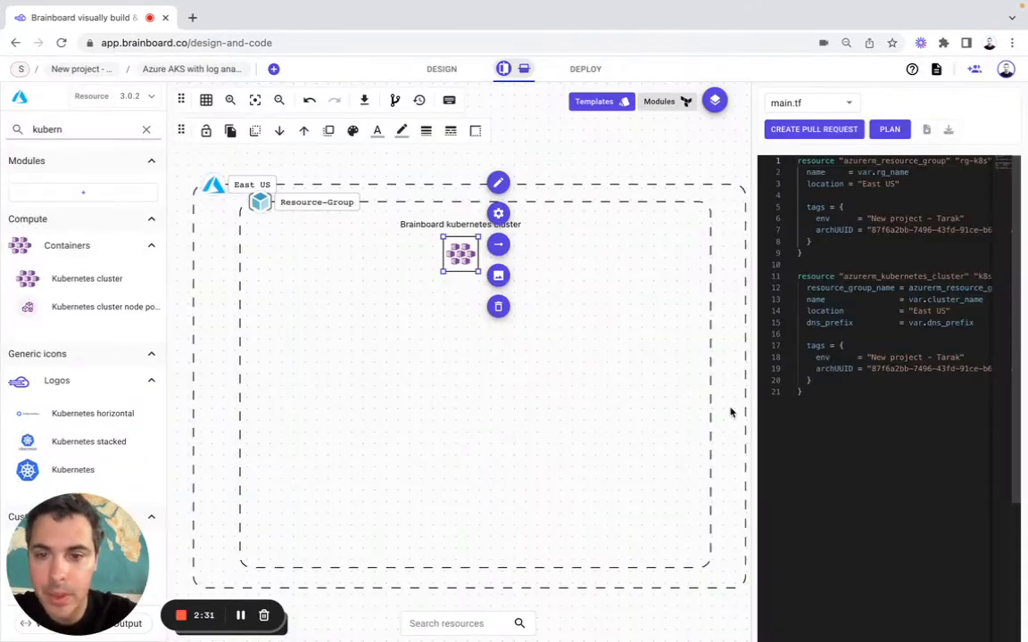
- Find the LOG Analytics Workspace resource and add it inside the resource group, with resource-group as main parent and location configuration inherited
double_click(80, 132)
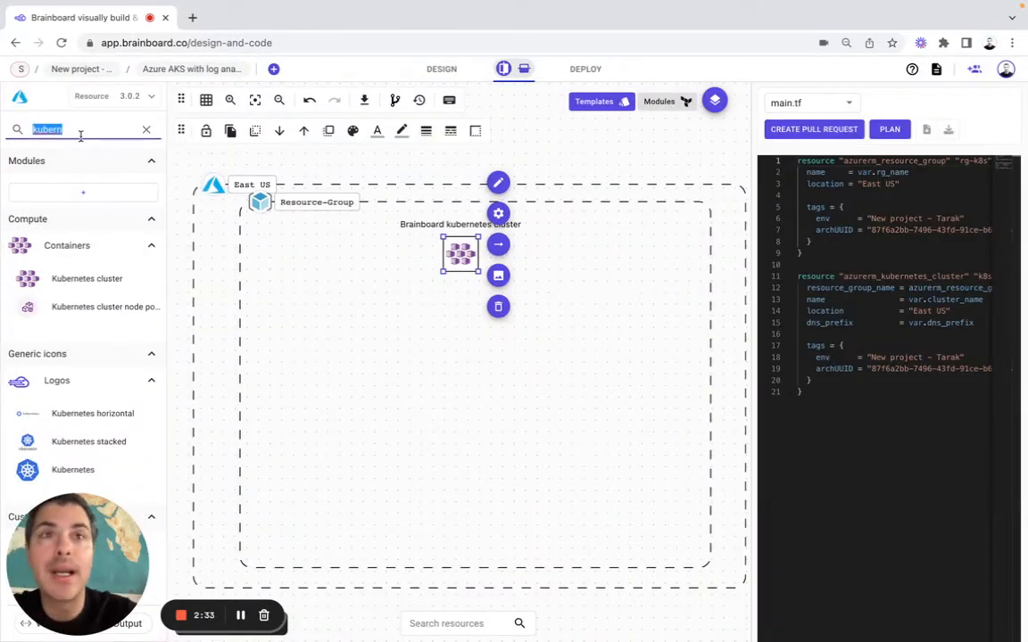
type("works")
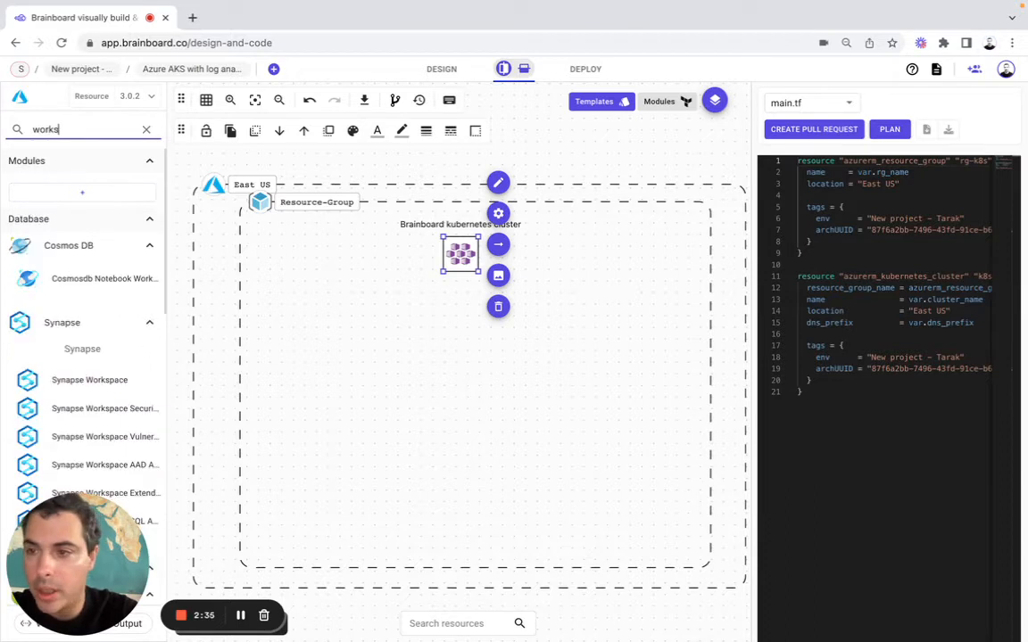
type("pace")
scroll(74, 321, "down", 5)
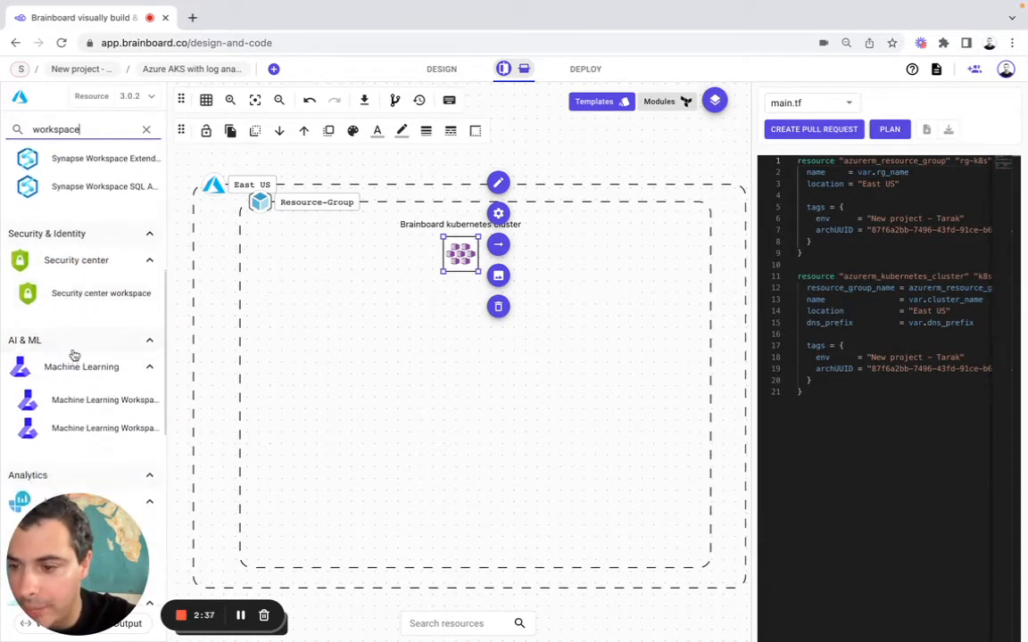
scroll(74, 355, "down", 2)
left_click_drag(83, 352, 618, 391)
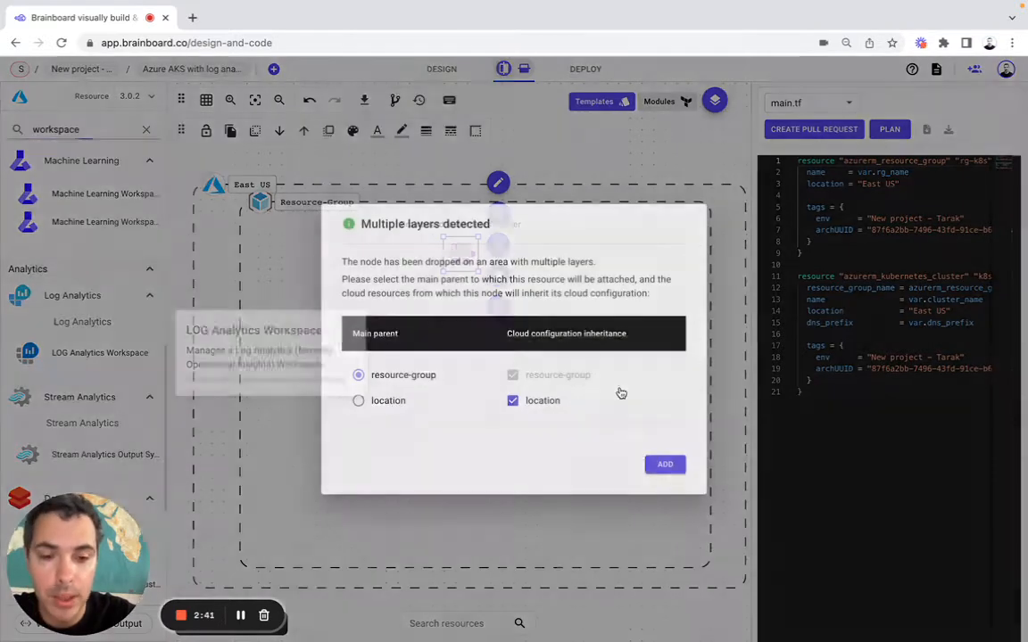
left_click(662, 463)
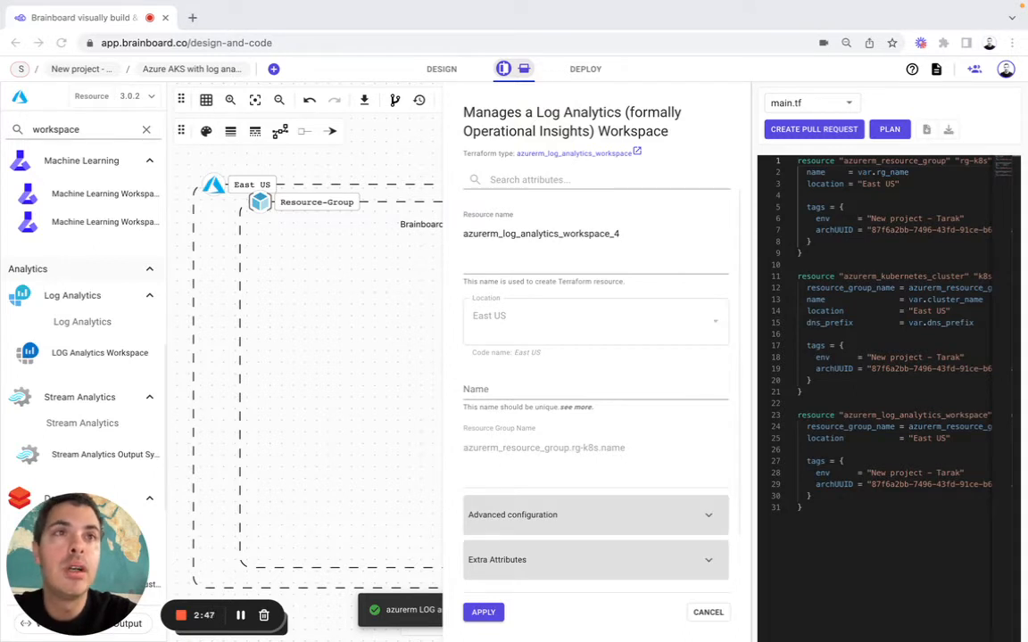
- Set the log analytics workspace's resource name to brainboard-ws and its name to log-analytics-workspace-e89e764d
double_click(554, 237)
type("brainboard-ws")
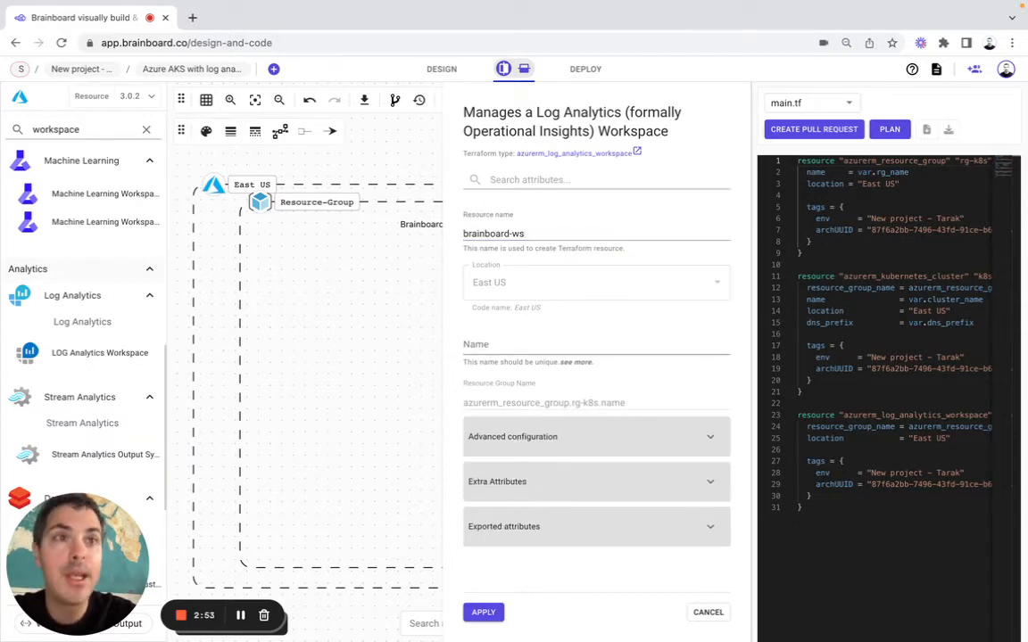
left_click(570, 348)
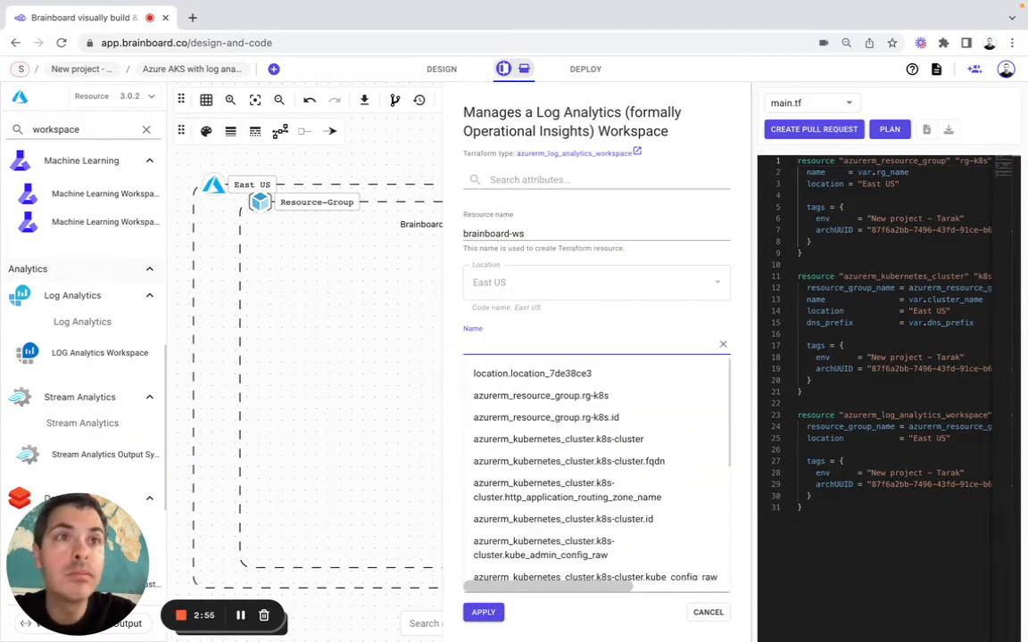
key("super+Tab")
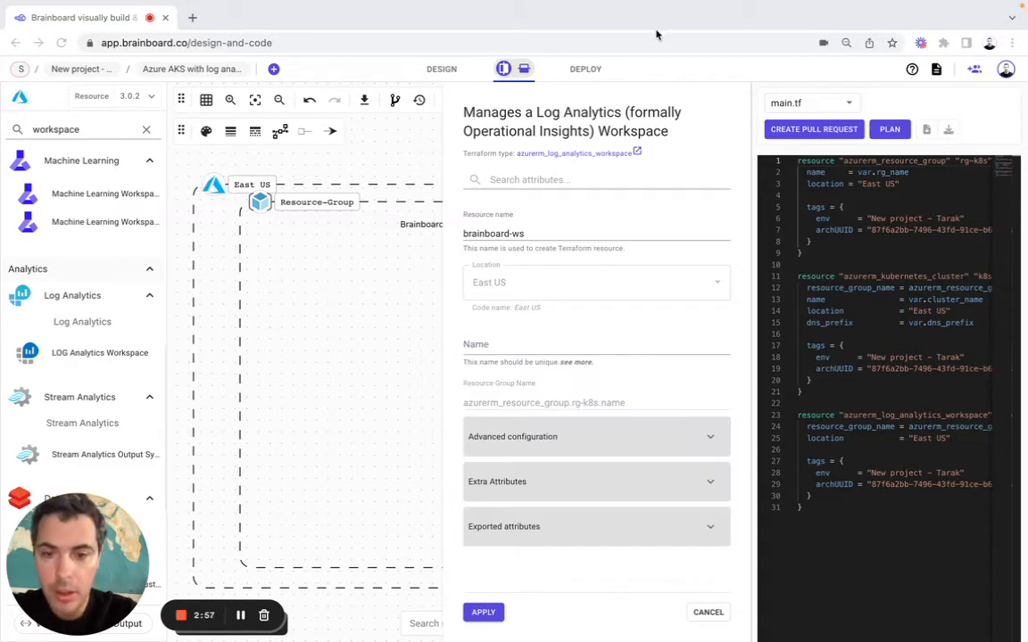
left_click(519, 349)
type("log-analytics-workspace-e89e764d")
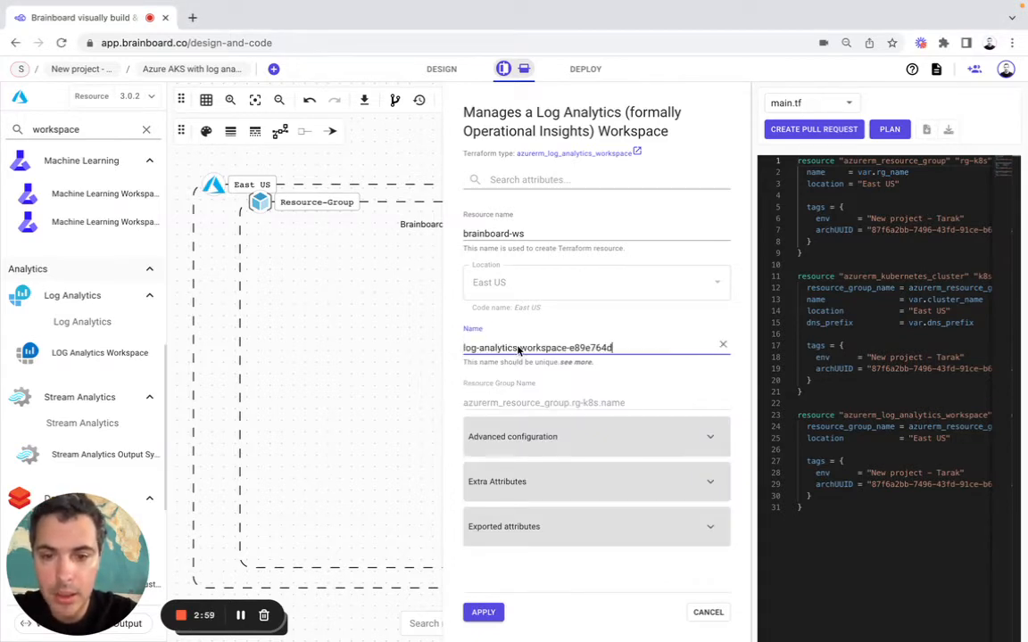
- Set the workspace's Sku to var.log_analytics_workspace_sku, look through its advanced configuration, and apply the settings
left_click(542, 179)
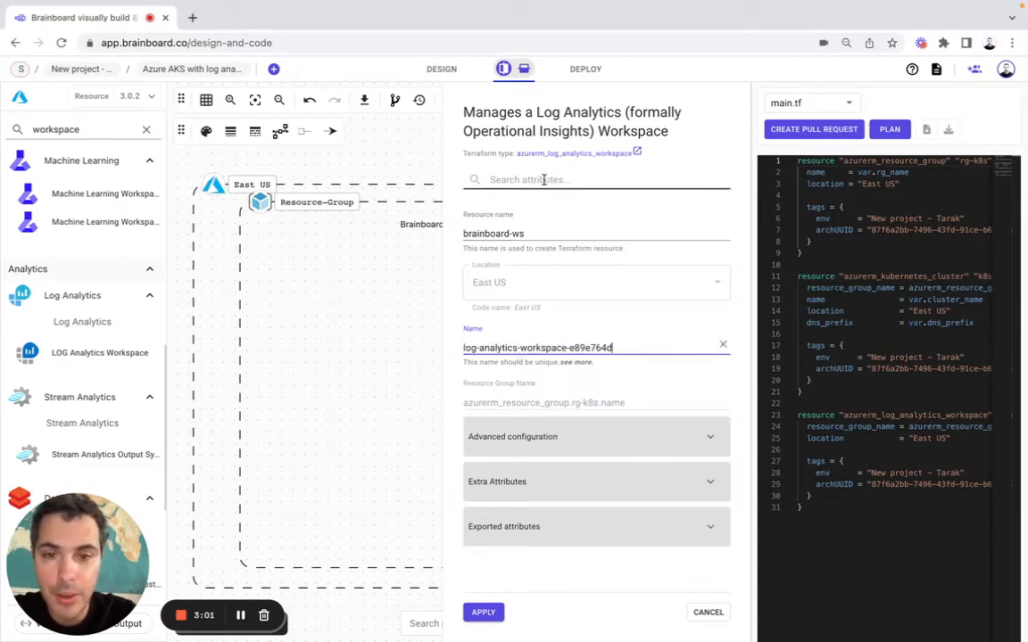
type("sku")
left_click(482, 274)
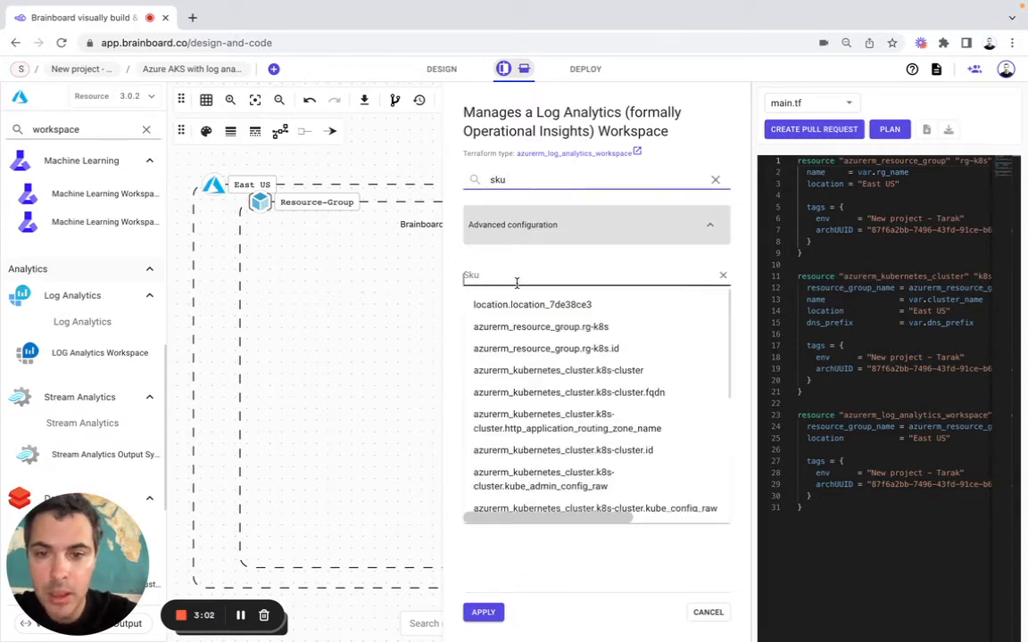
key("super+Tab")
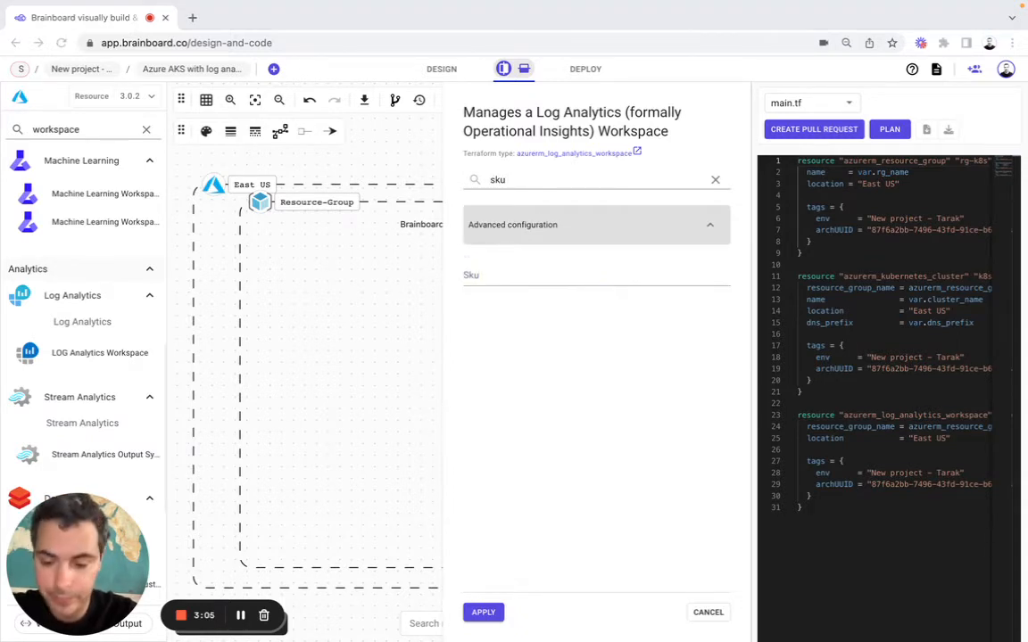
left_click(483, 287)
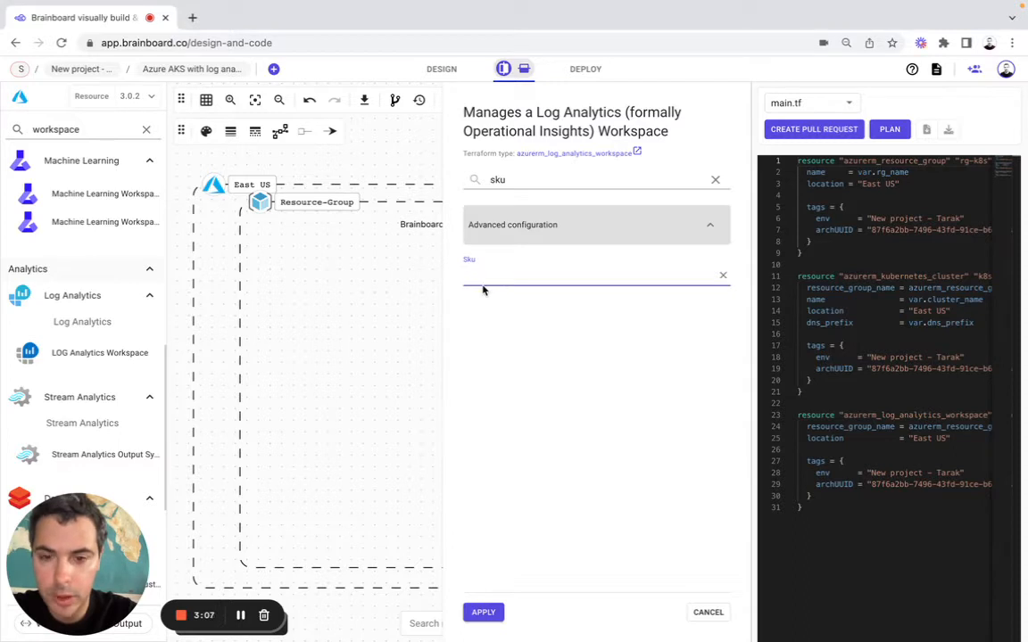
type("var.log_analytics_workspace_sku")
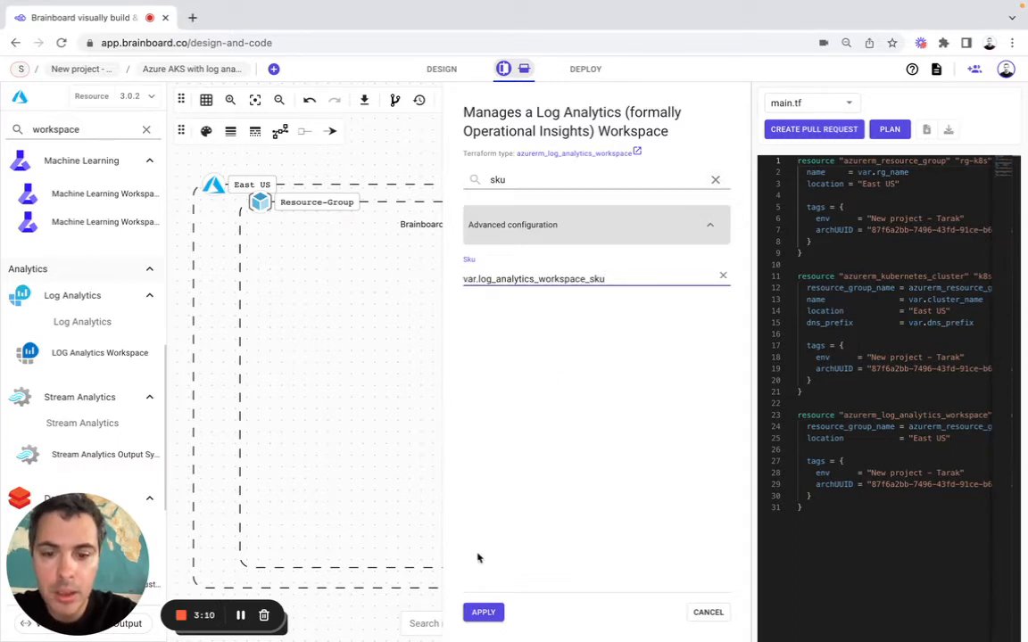
left_click(715, 180)
left_click(507, 448)
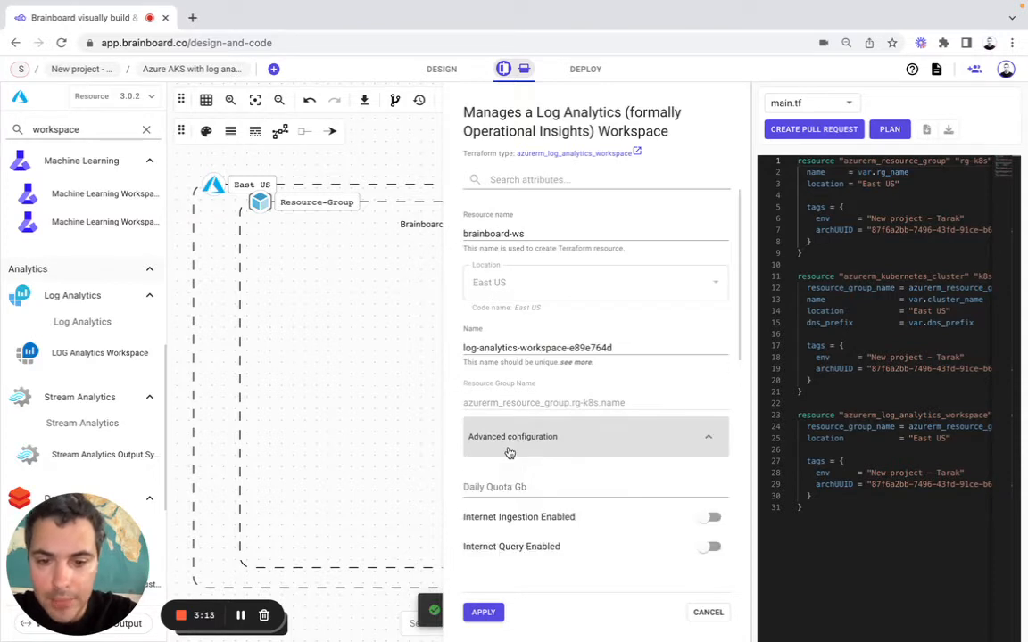
scroll(509, 451, "down", 5)
scroll(509, 451, "down", 3)
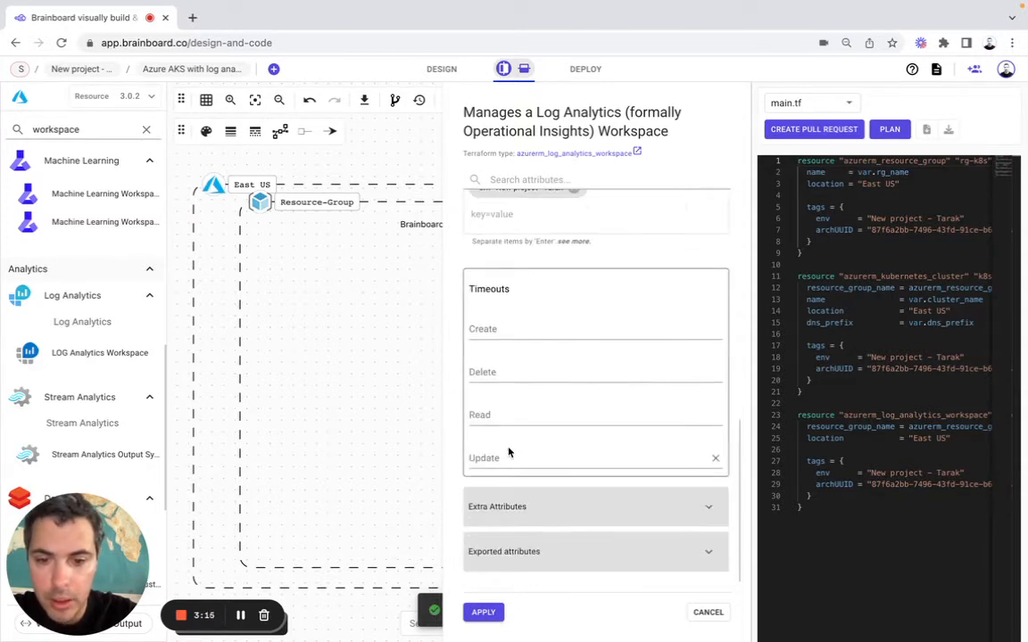
scroll(508, 447, "down", 2)
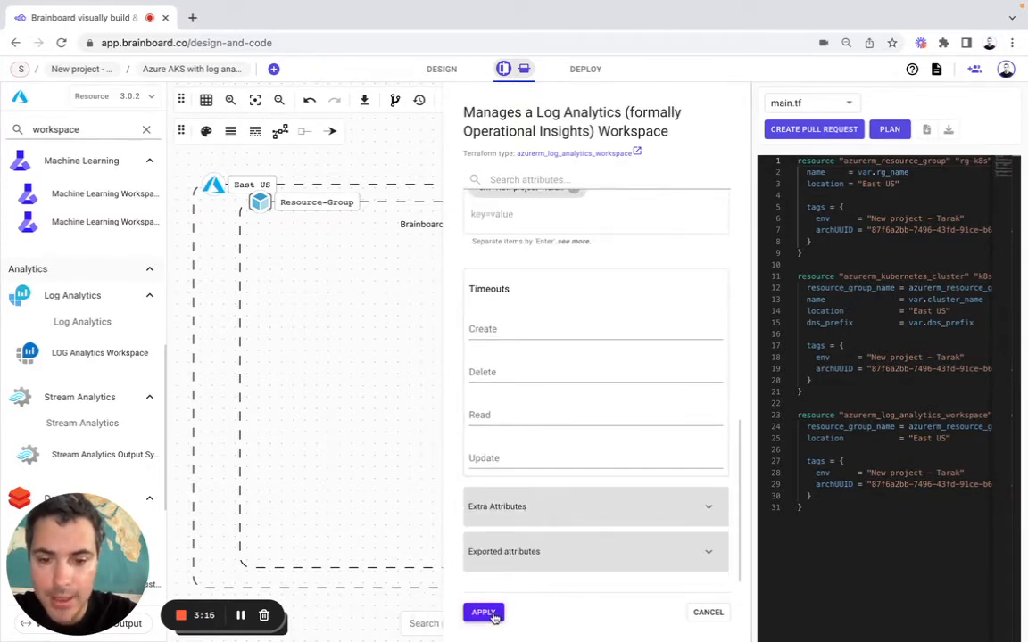
left_click(484, 612)
- Change the log analytics workspace's diagram label to "Workspace"
left_click(674, 334)
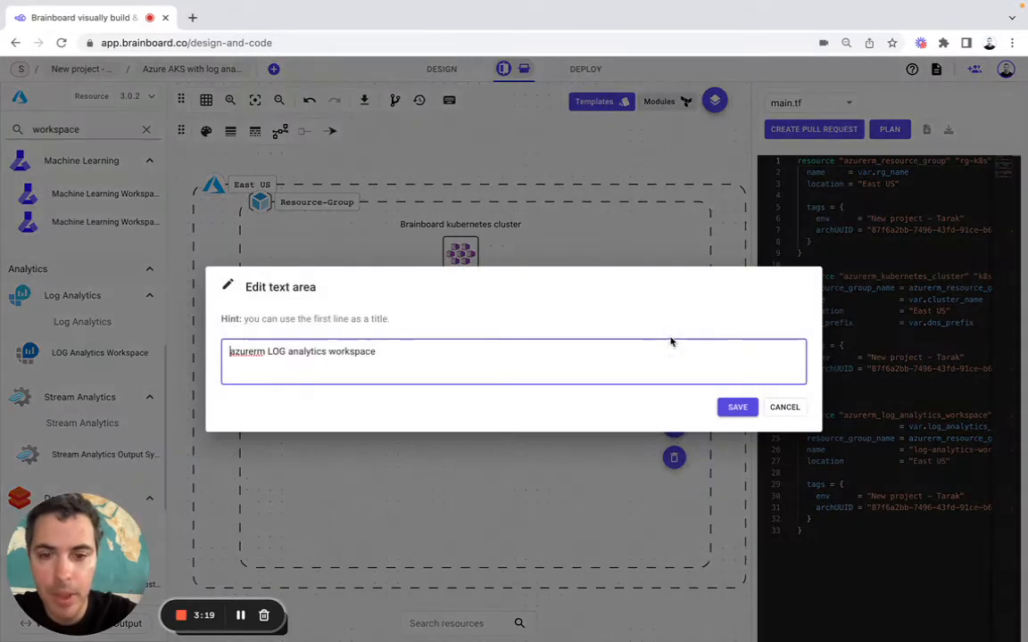
left_click_drag(336, 349, 225, 352)
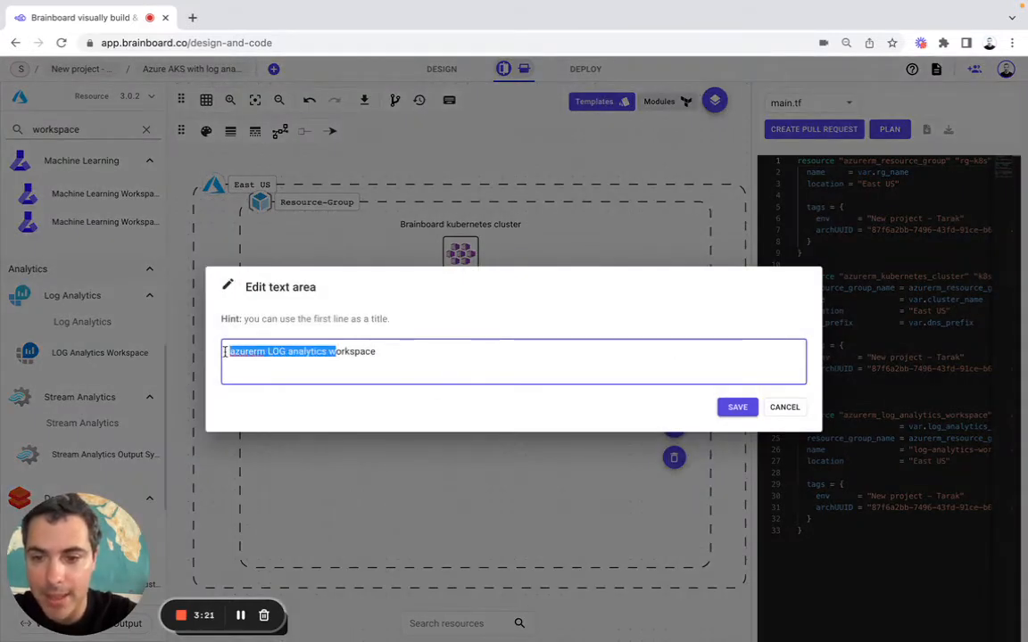
type("W")
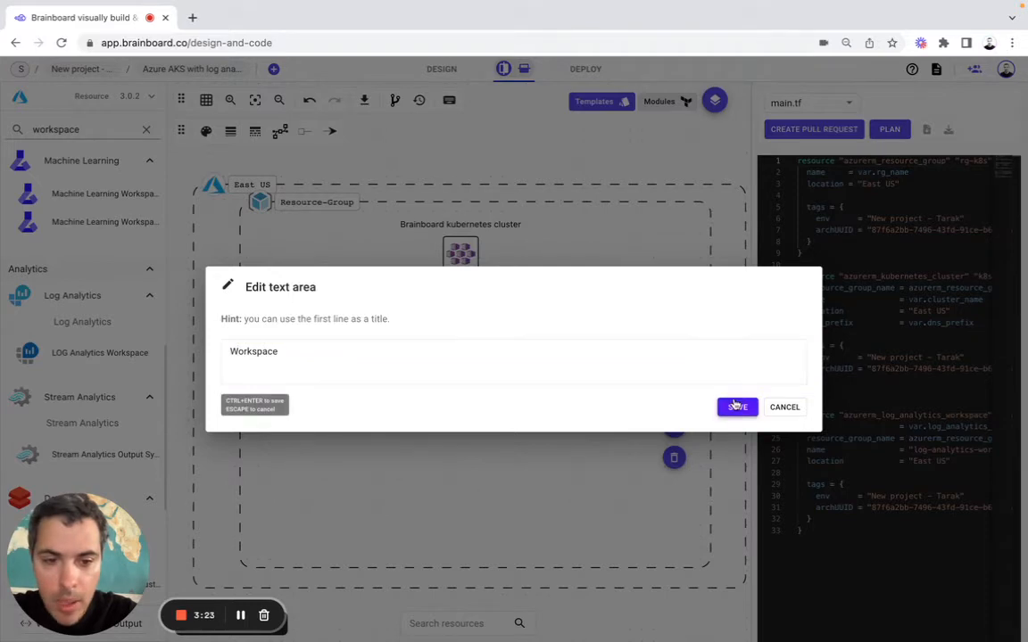
left_click(736, 407)
- Find the LOG Analytics Solution resource and add it inside the resource group, left of the workspace, accepting the detected parent layers
double_click(79, 129)
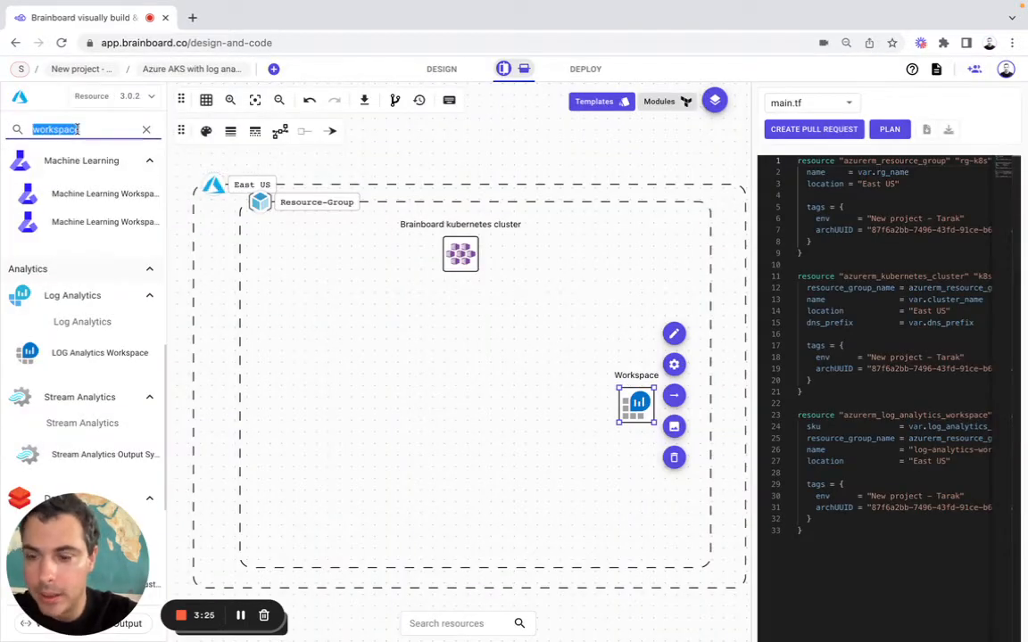
type("solution")
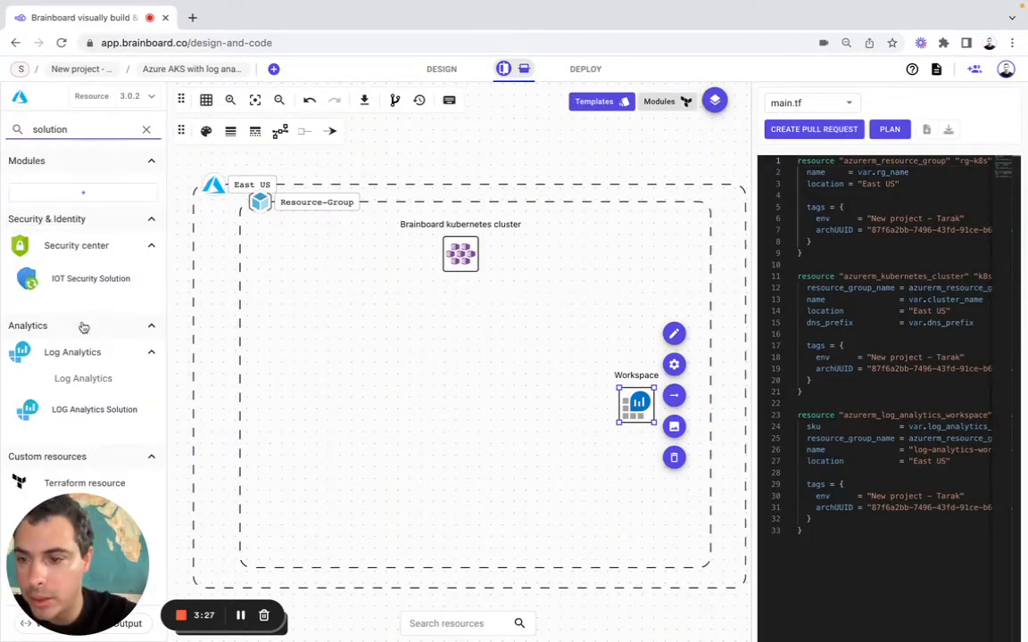
mouse_move(87, 411)
left_click_drag(87, 410, 355, 355)
left_click(664, 465)
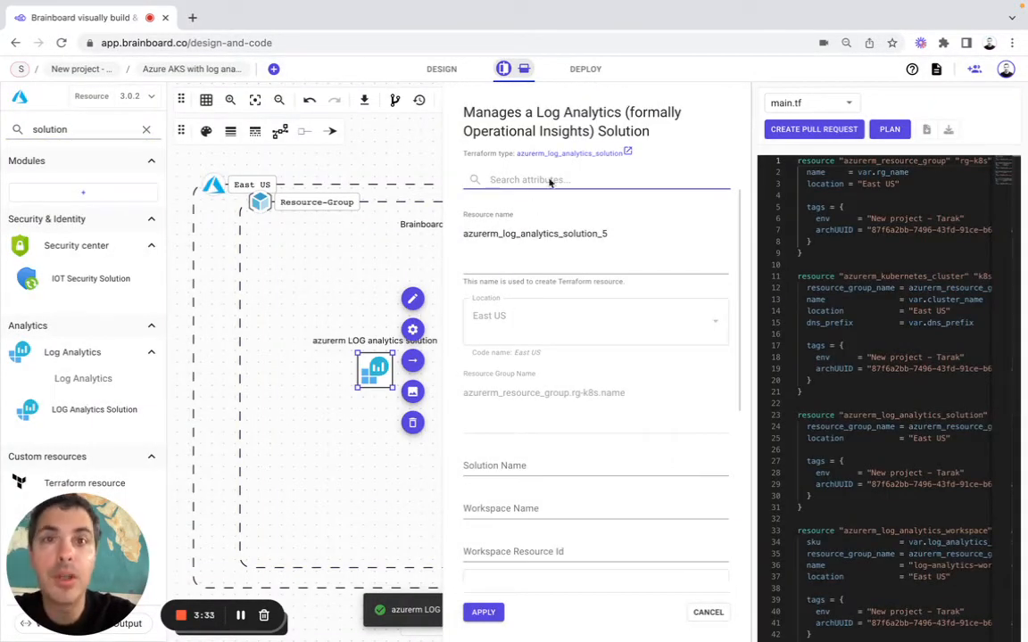
- Set the log analytics solution's resource name to log-analytics-solution-254258ce and its Solution Name to ContainerInsights
key("super+Tab")
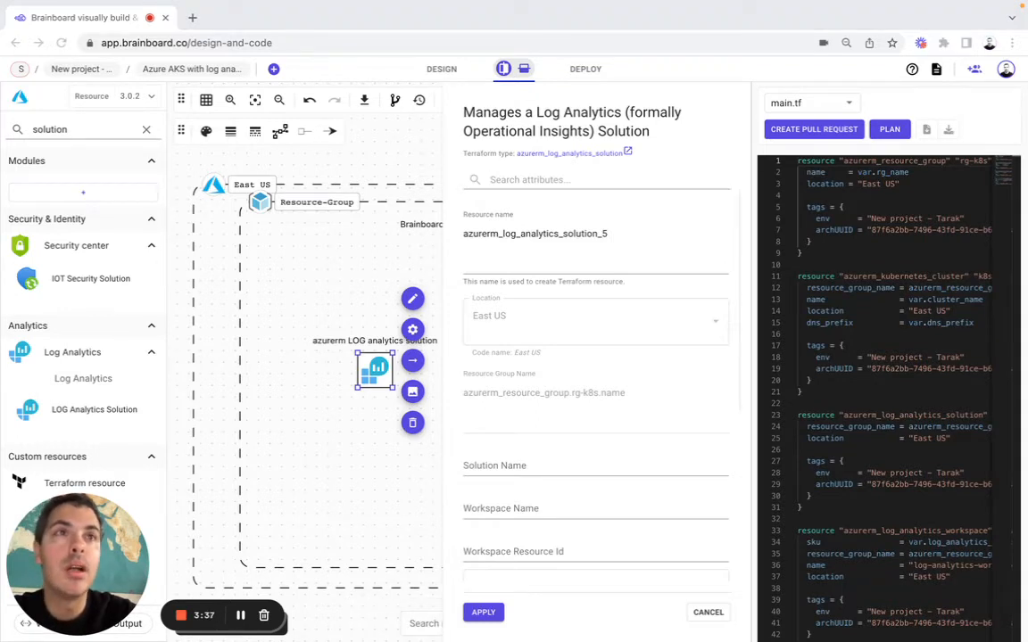
left_click(592, 233)
type("log-analytics-solution-254258ce")
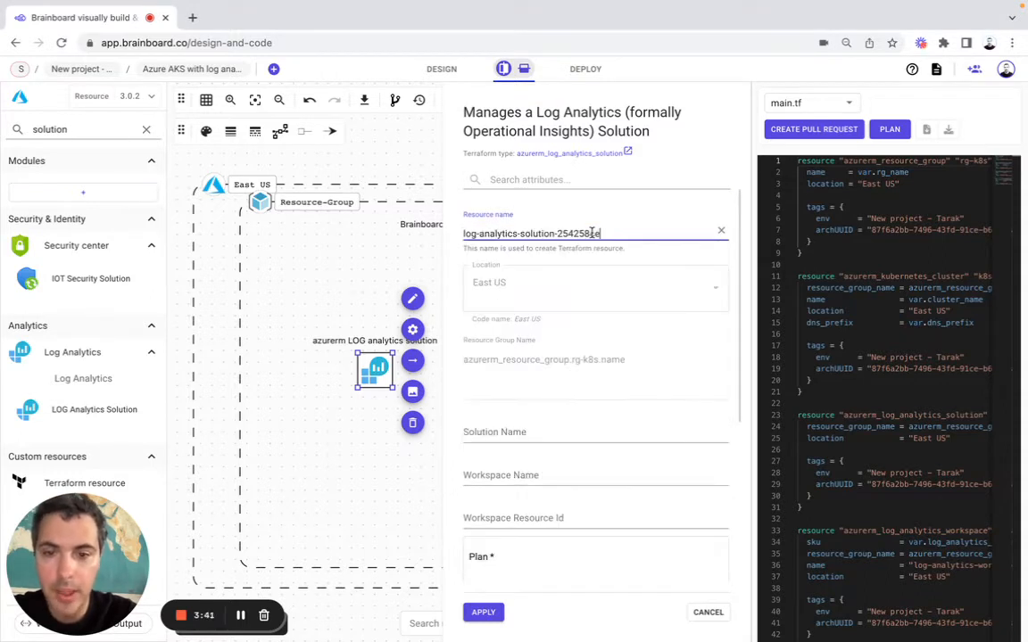
left_click(489, 430)
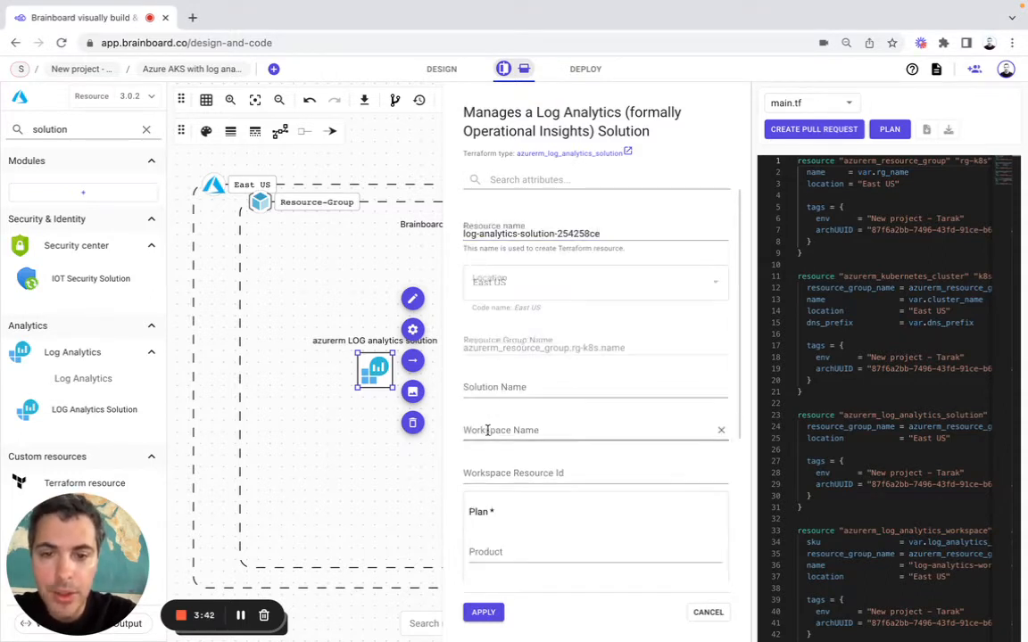
left_click(496, 387)
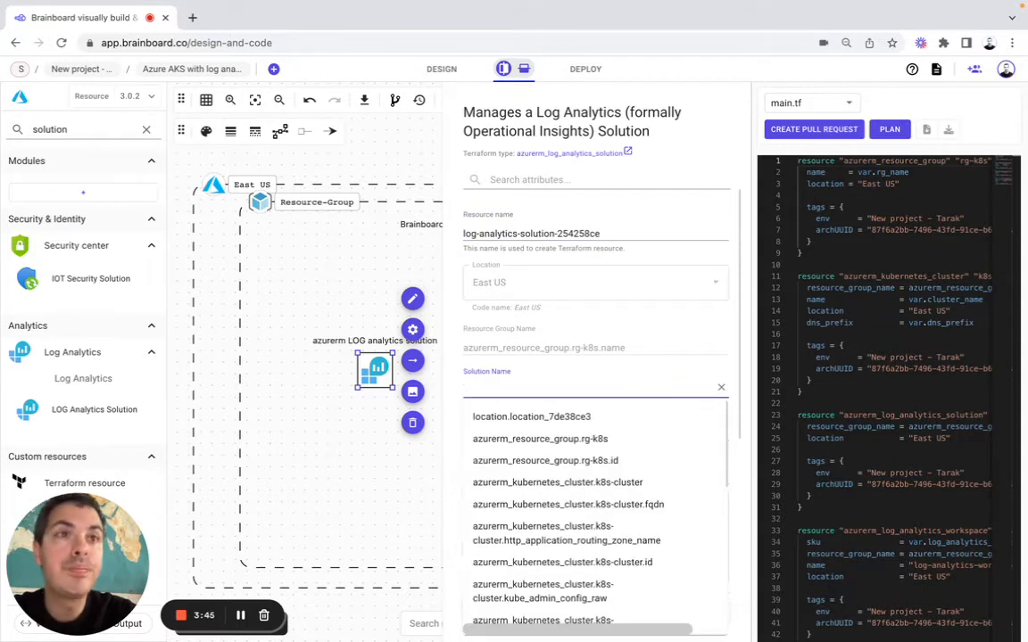
key("super+Tab")
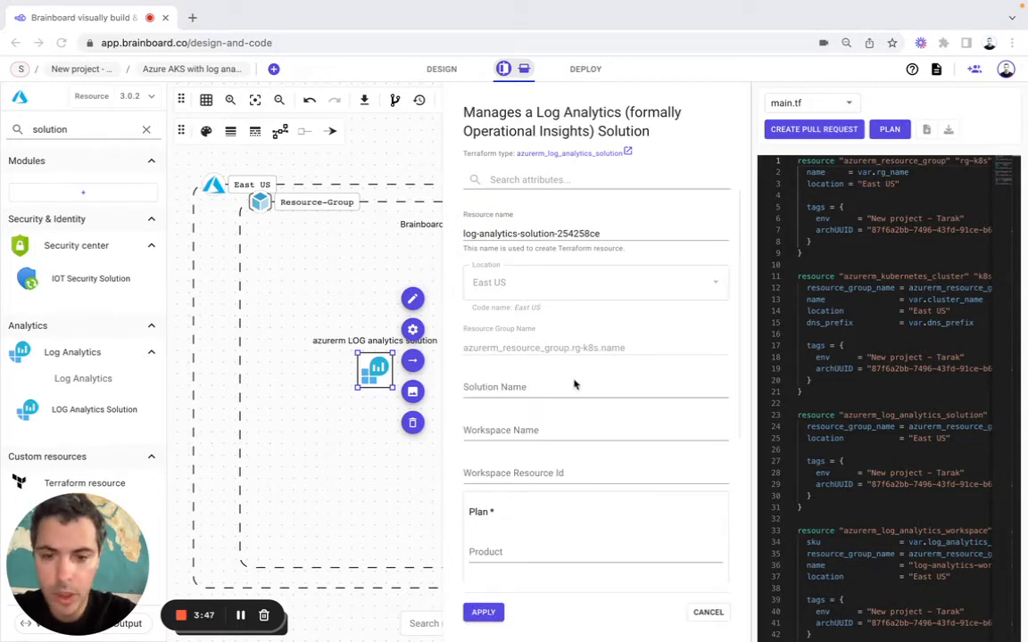
key("super+Tab")
type("ContainerInsights")
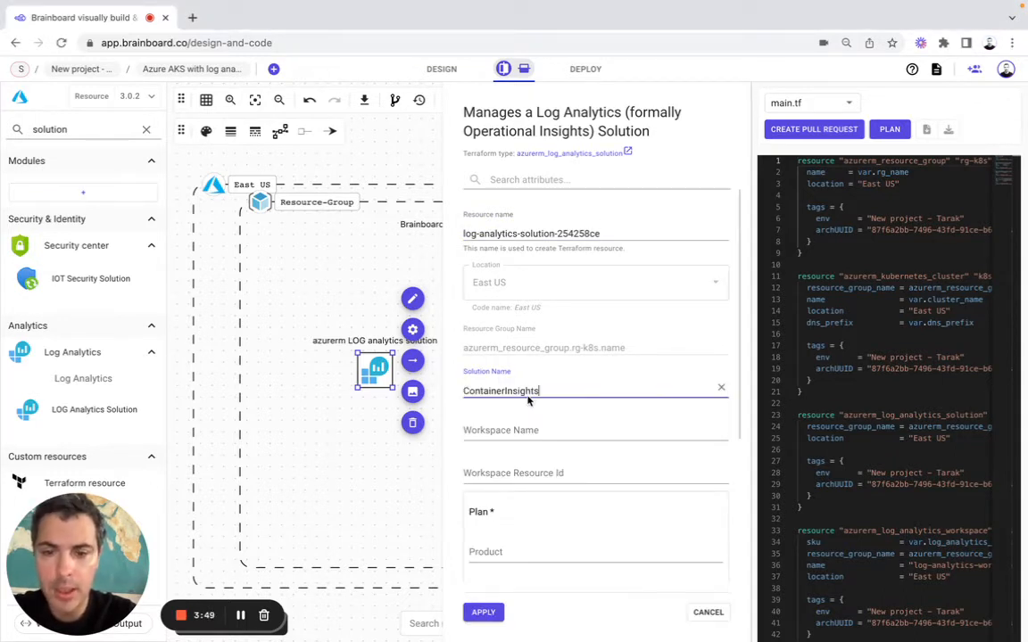
- Set the solution's Workspace Name to azurerm_log_analytics_workspace.brainboard-ws.name and its Workspace Resource Id to azurerm_log_analytics_workspace.brainboard-ws.id
left_click(509, 427)
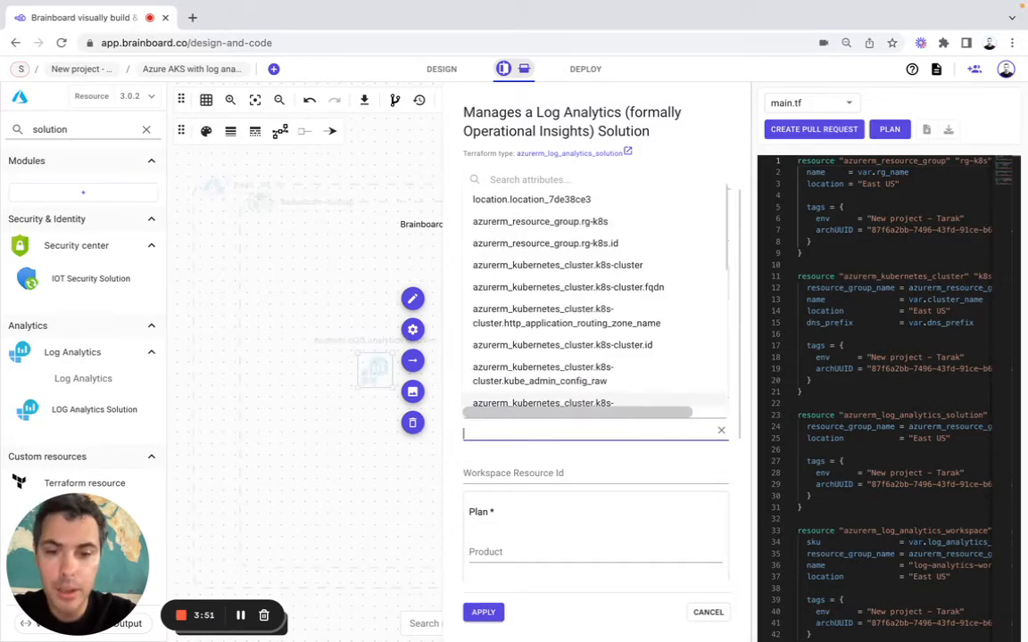
key("super+Tab")
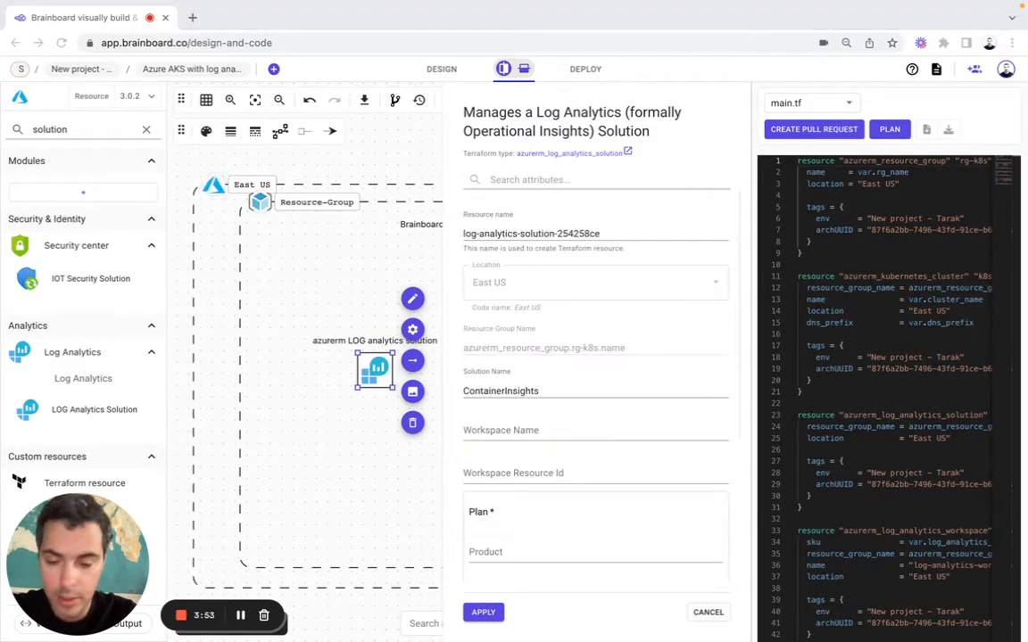
left_click(506, 437)
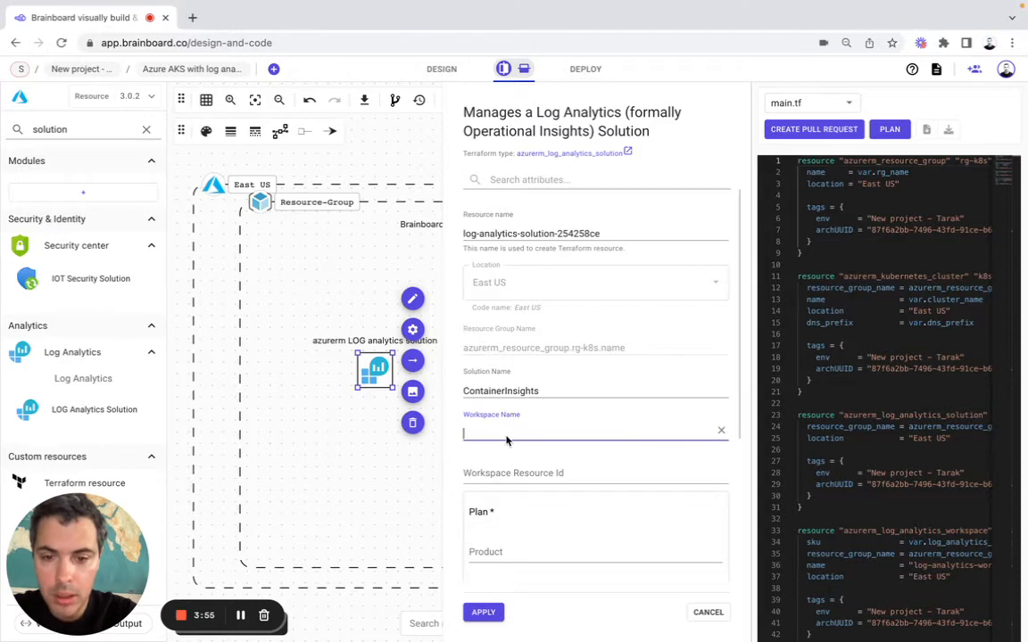
type("azurerm_log_analytics_workspace.brainboard-wo-name")
left_click(506, 473)
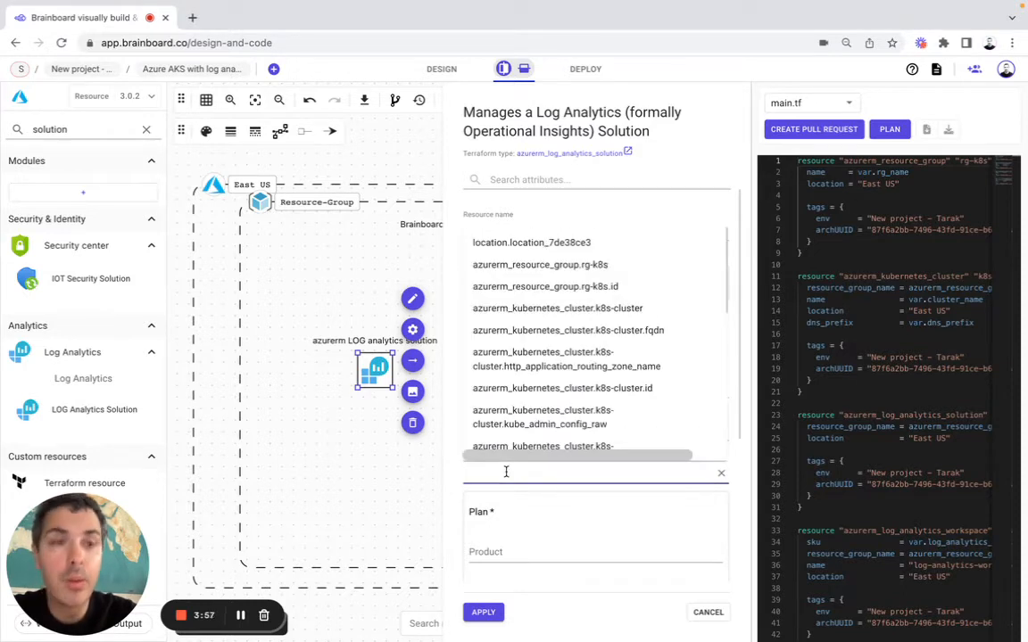
key("super+Tab")
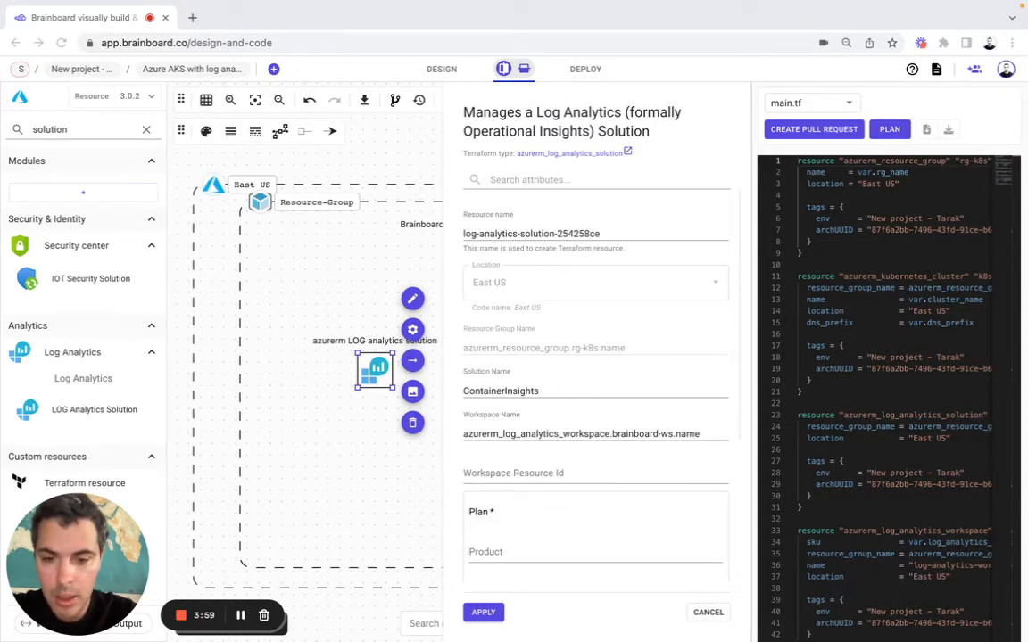
left_click(549, 474)
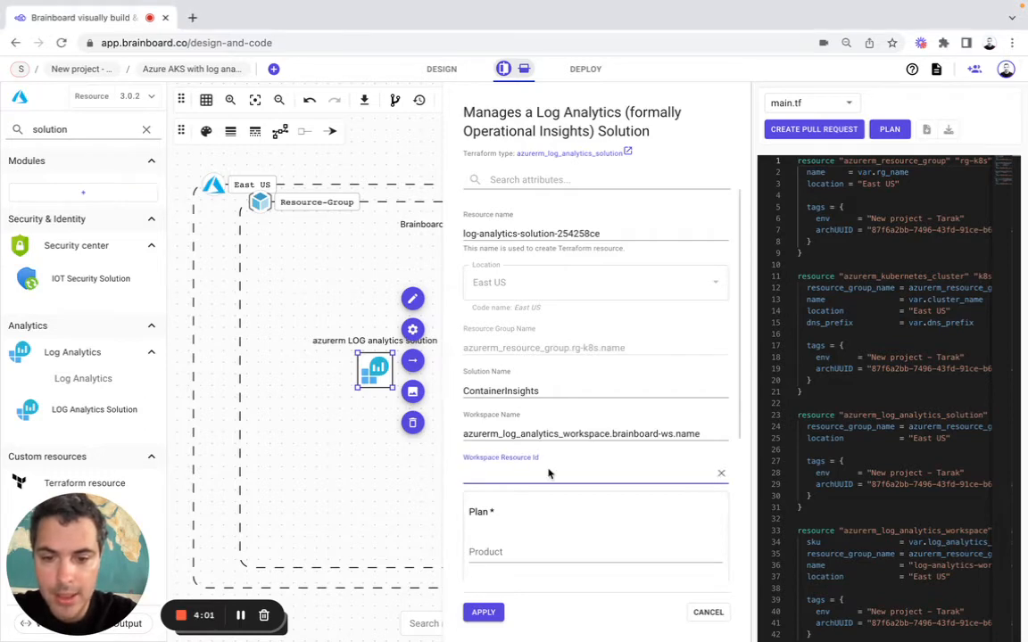
type("azurerm_log_analytics_workspace.brainboard-ws.id")
- Set the plan's Product to OMSGallery/ContainerInsights and its Publisher to Microsoft, and apply the log analytics solution's settings
scroll(549, 473, "down", 1)
left_click(502, 475)
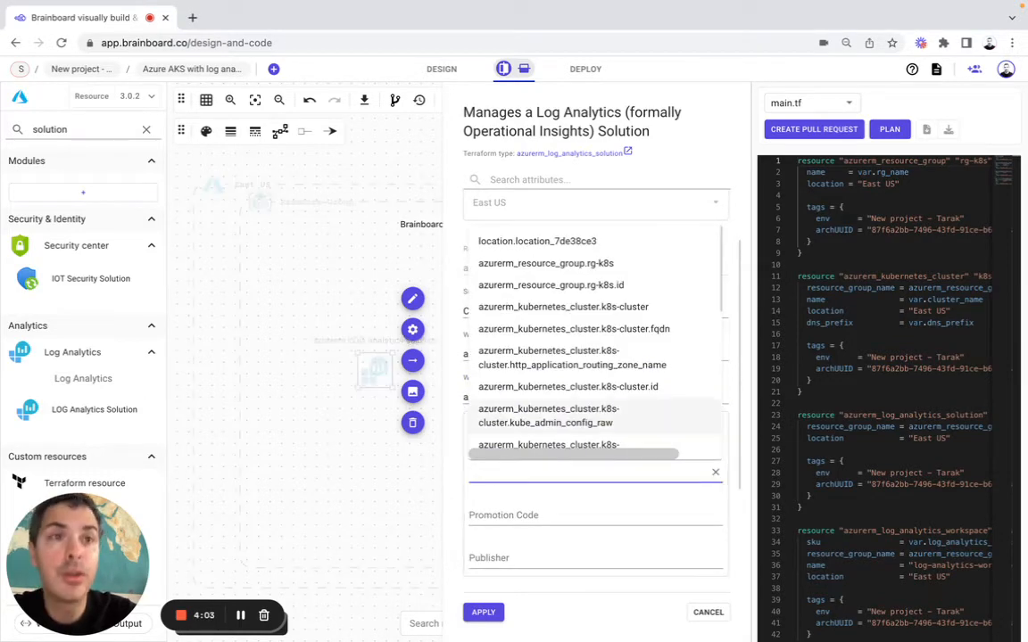
key("super+Tab")
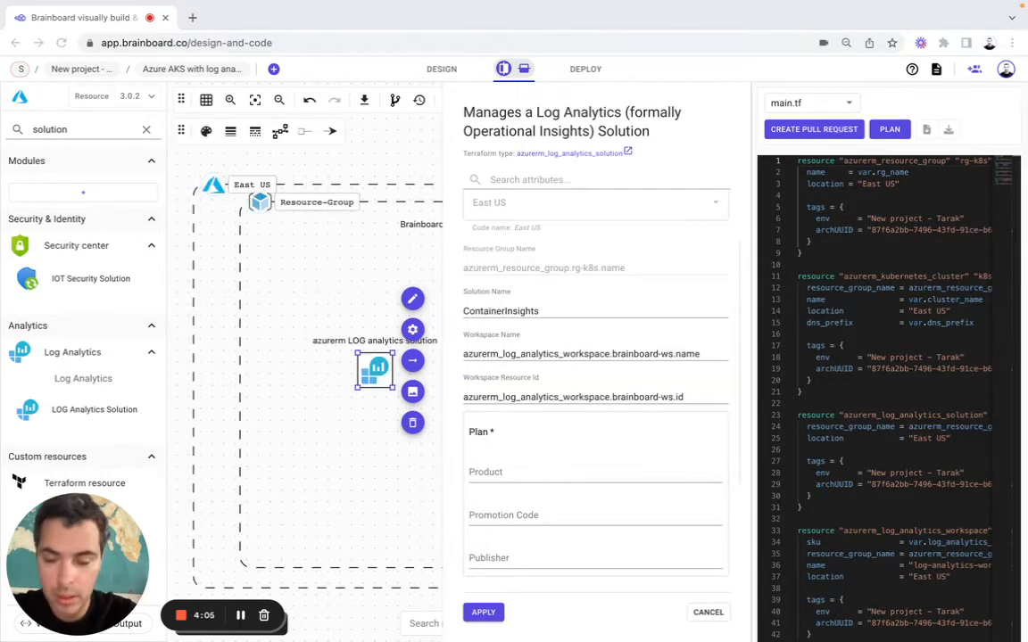
left_click(504, 479)
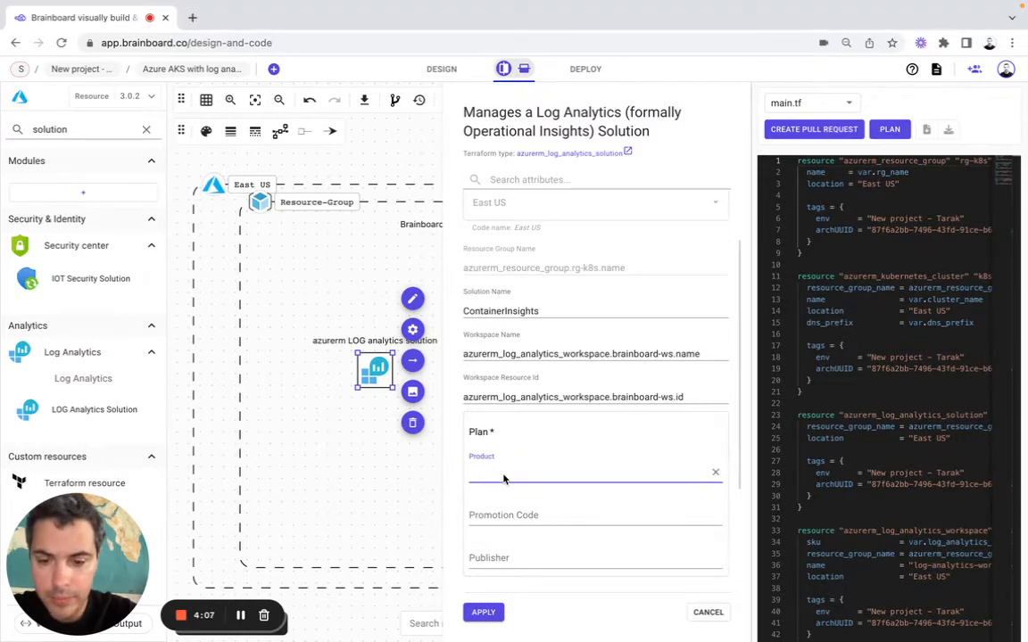
type("OMSGallery/ContainerInsights")
left_click(500, 557)
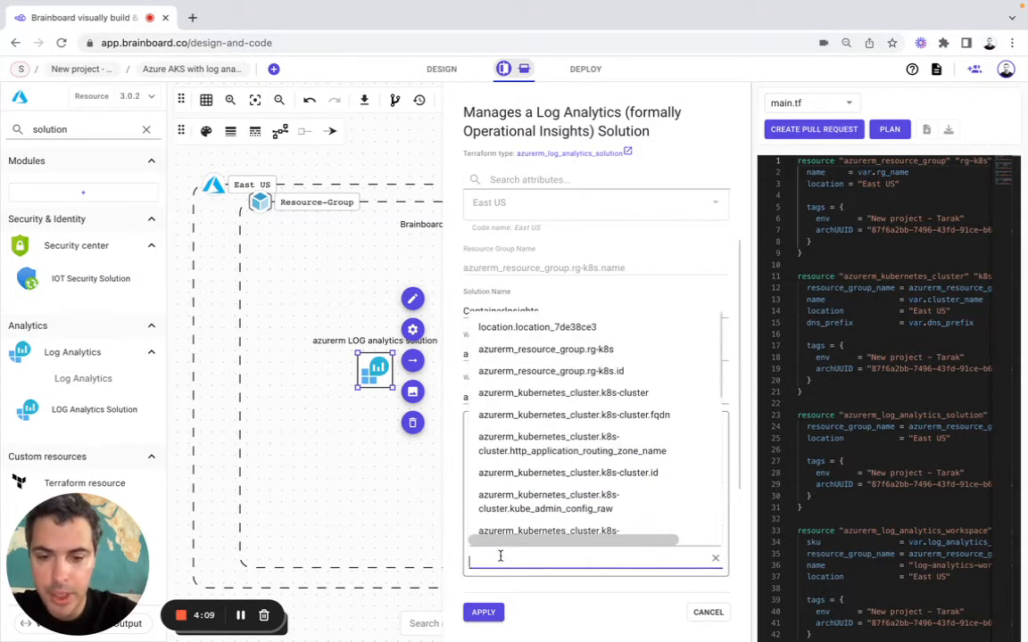
type("Microsoft")
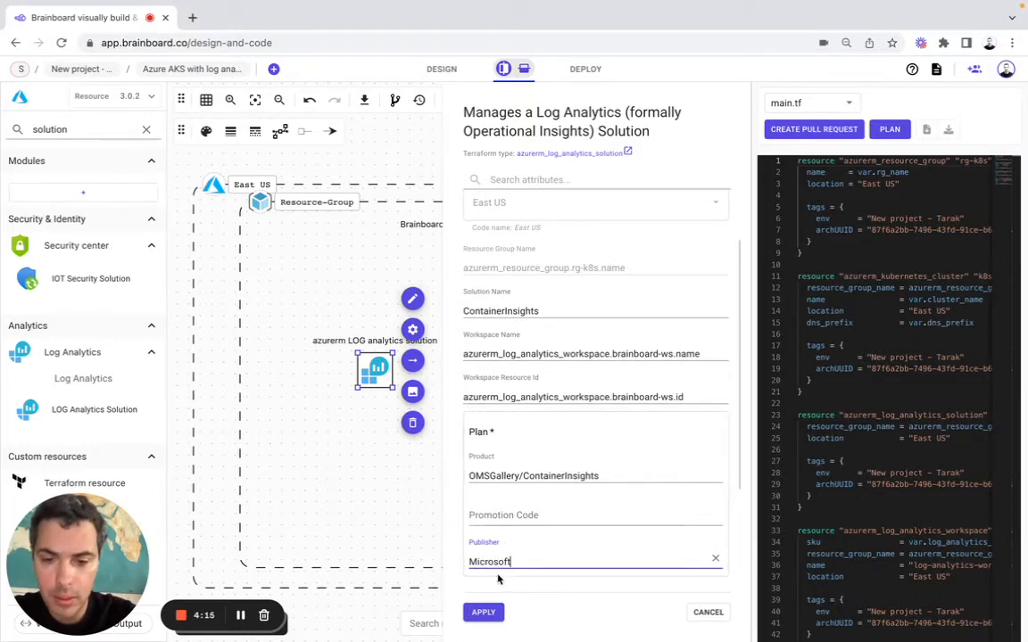
left_click(491, 613)
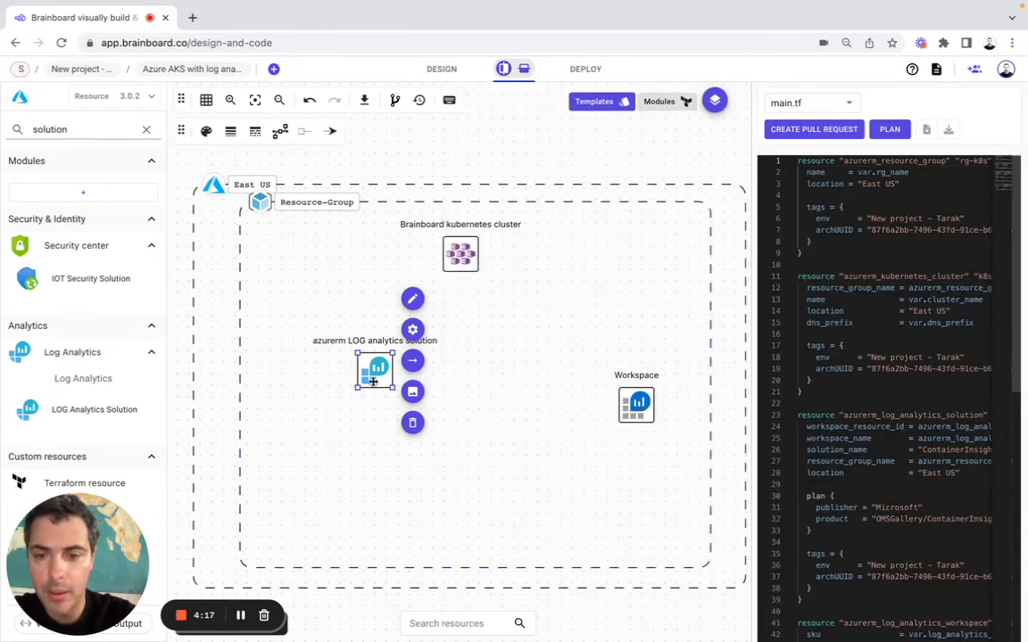
- Move the log analytics solution level with the workspace and change its diagram label to "Solution"
left_click_drag(321, 411, 308, 410)
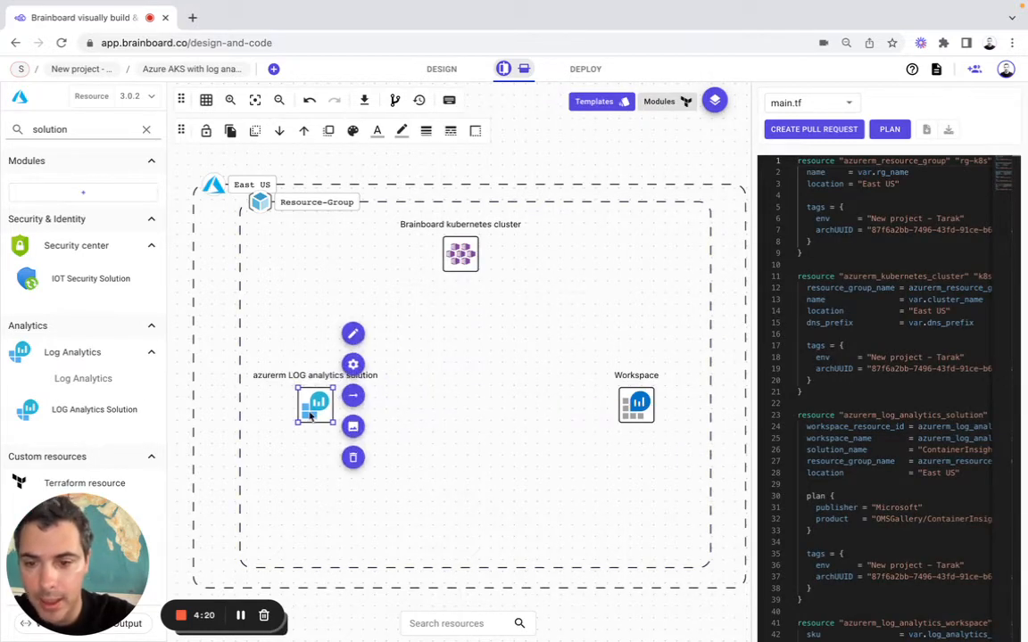
left_click(353, 332)
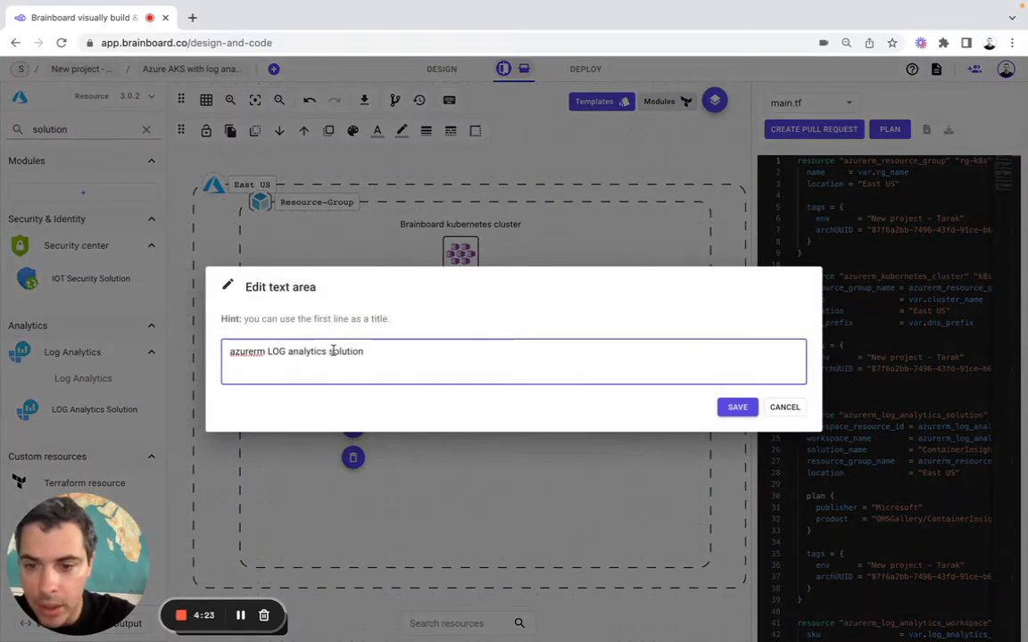
left_click_drag(333, 351, 231, 351)
type("S")
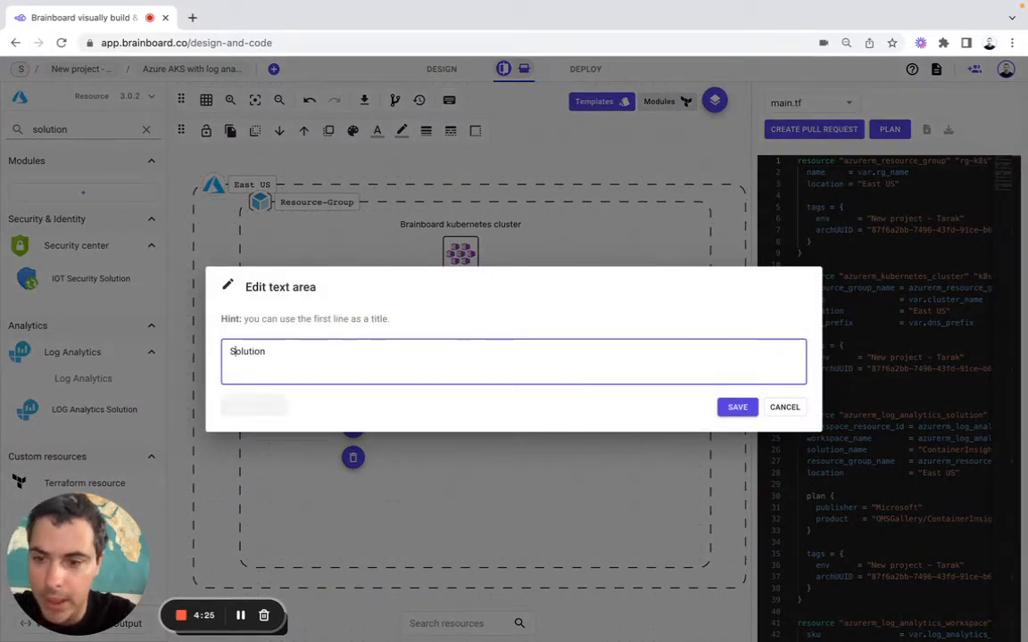
left_click(737, 406)
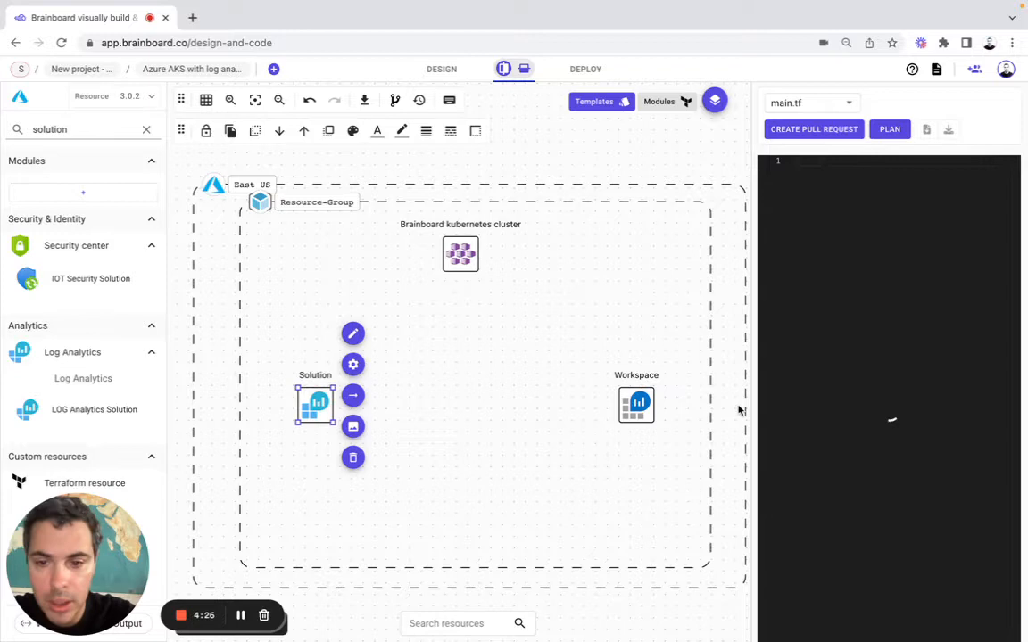
left_click(551, 379)
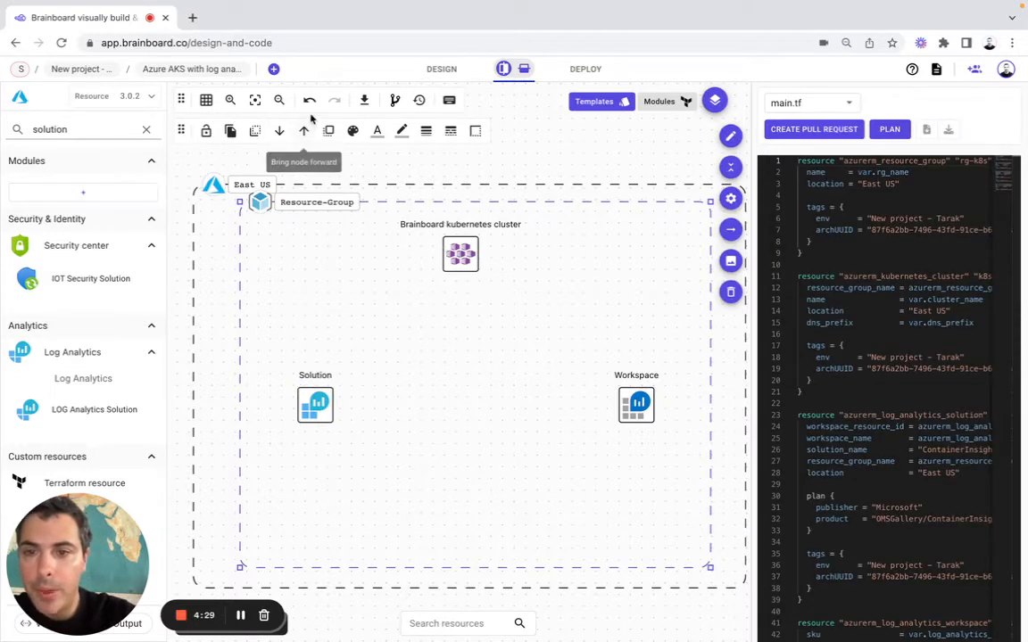
- Draw a connector from the Brainboard kubernetes cluster to the Workspace and label it "OMS agent logs"
left_click(454, 243)
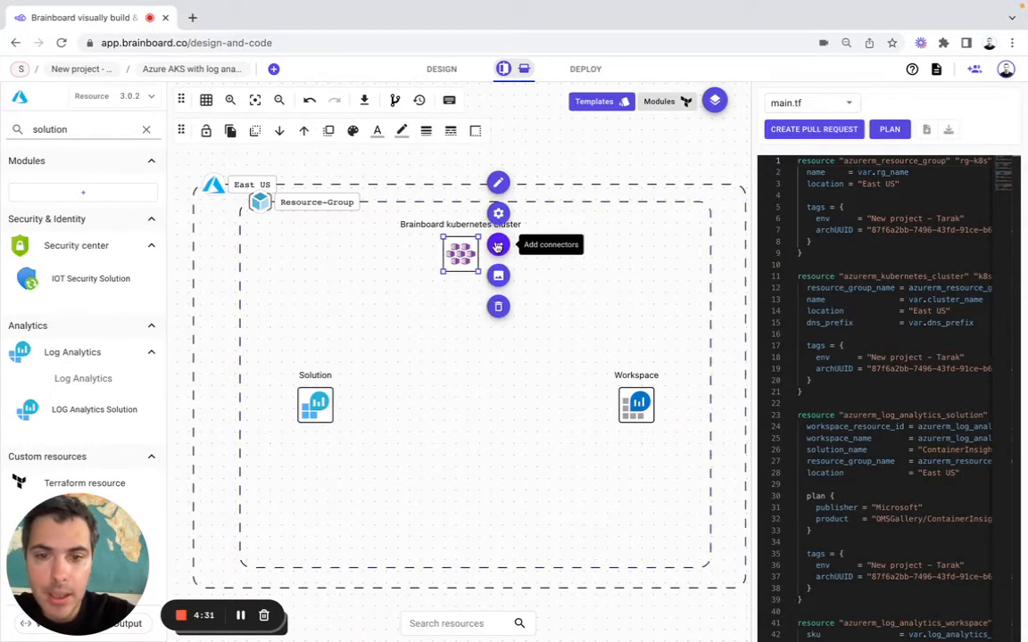
left_click_drag(498, 244, 510, 240)
left_click_drag(584, 356, 616, 387)
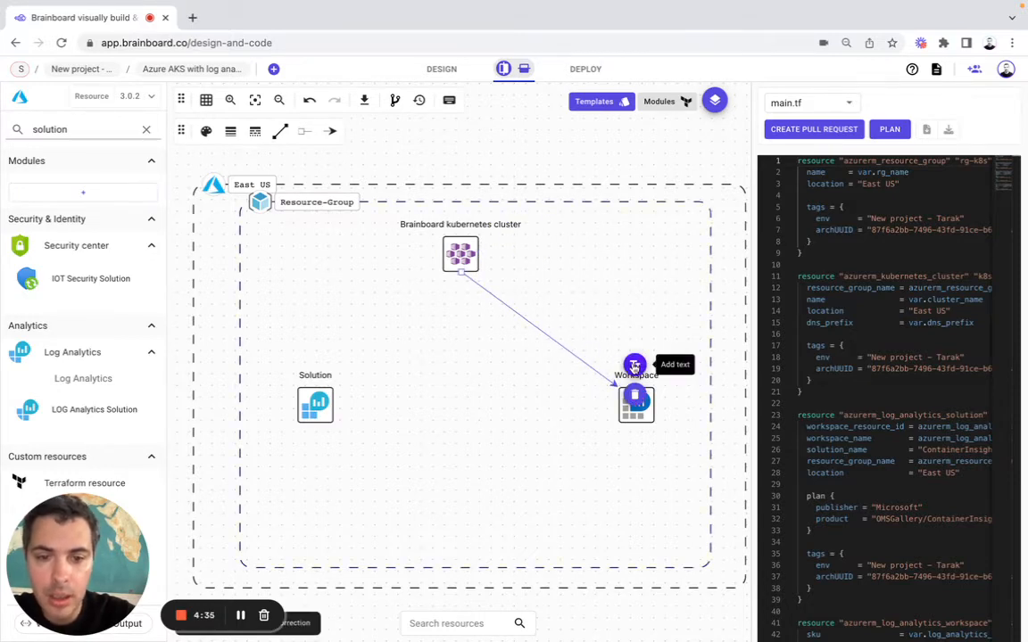
left_click(572, 328)
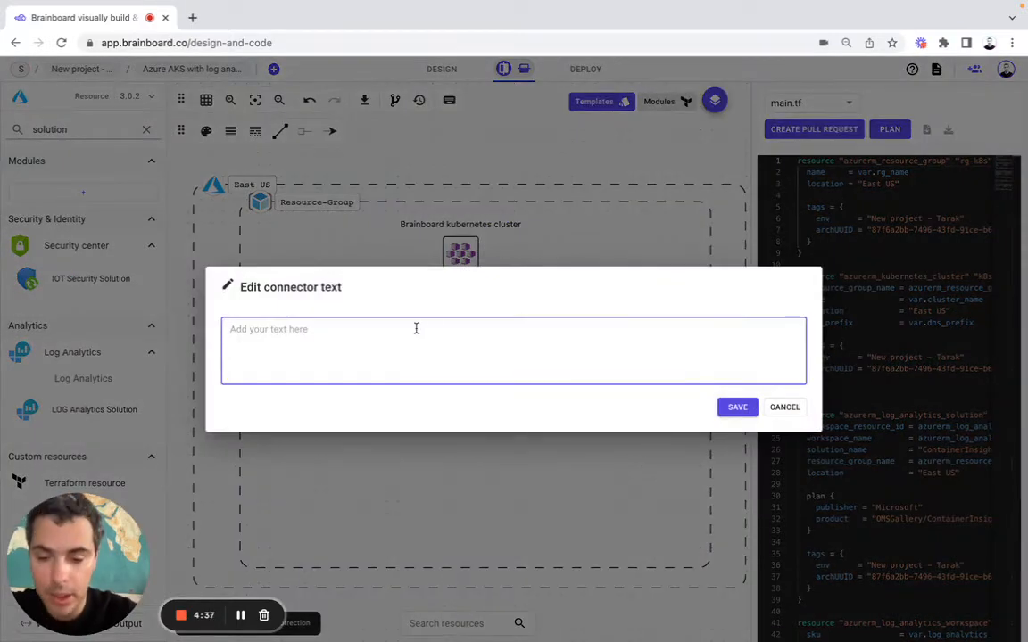
type("OMS agent logs")
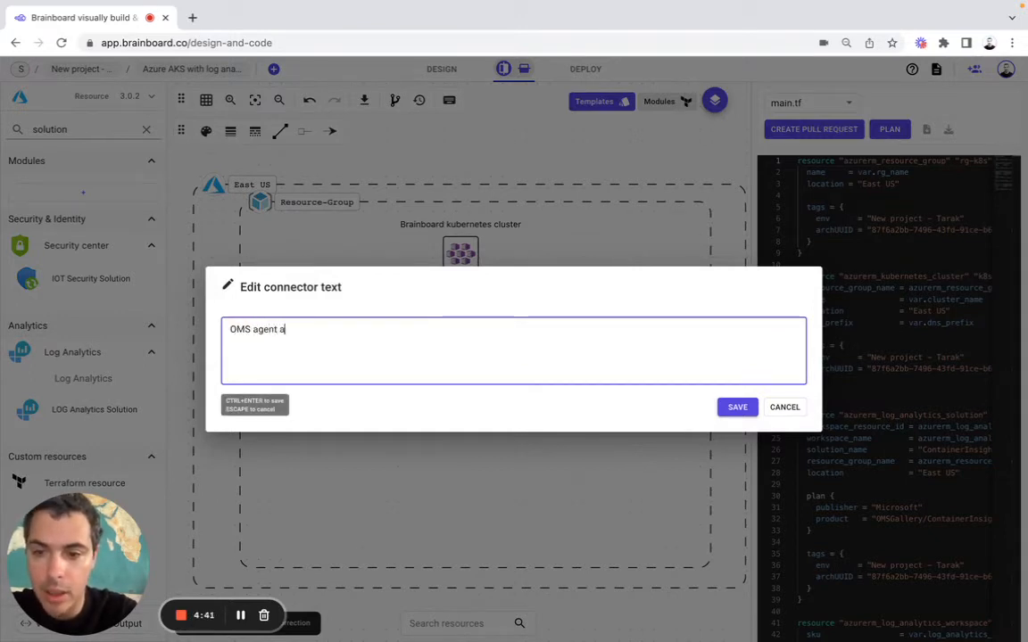
left_click(737, 409)
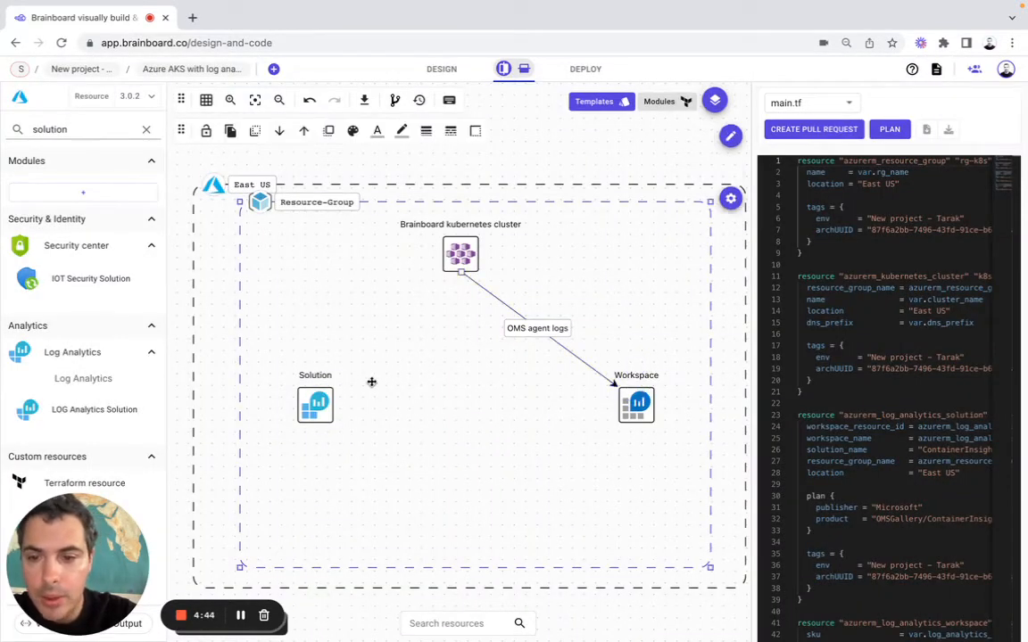
- Draw a connector from the Solution to the Workspace and label it "workspace_resource_id"
left_click(315, 402)
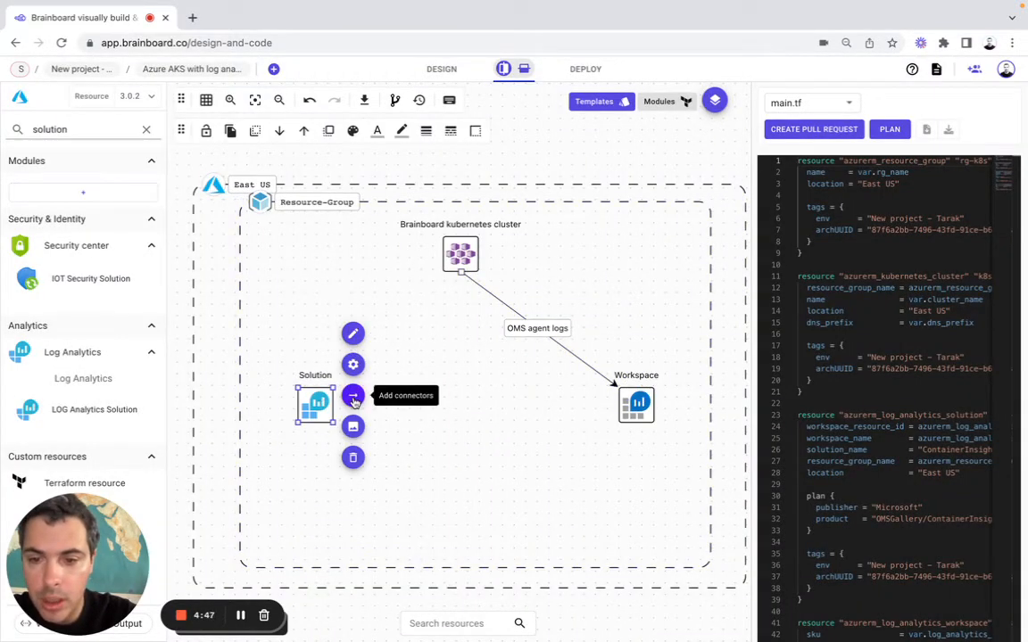
mouse_move(352, 395)
left_mouse_down()
mouse_move(385, 395)
mouse_move(366, 389)
left_mouse_up()
left_click_drag(582, 421, 615, 408)
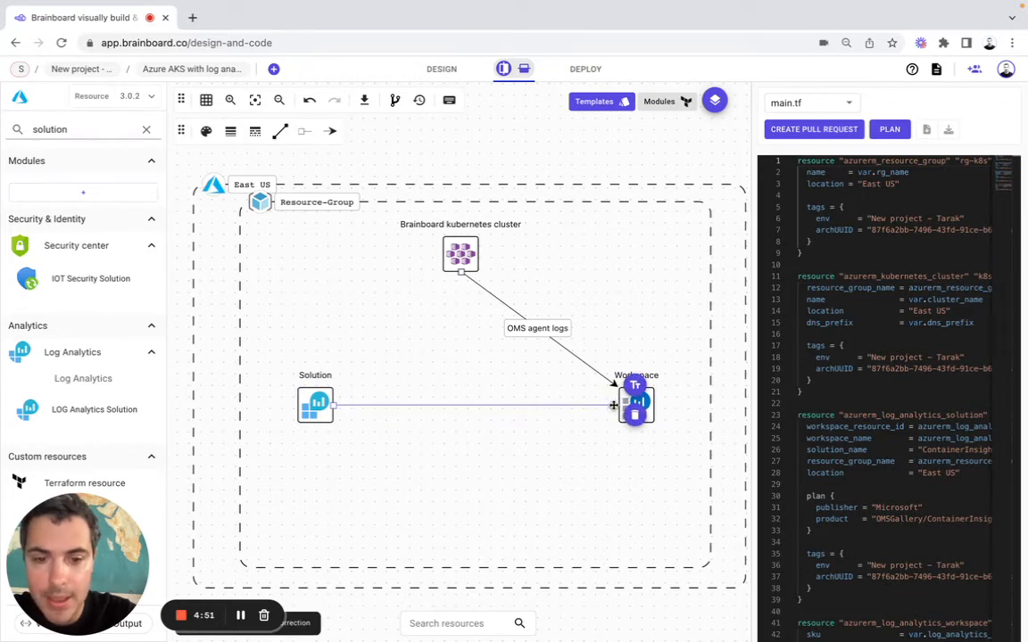
left_click(635, 387)
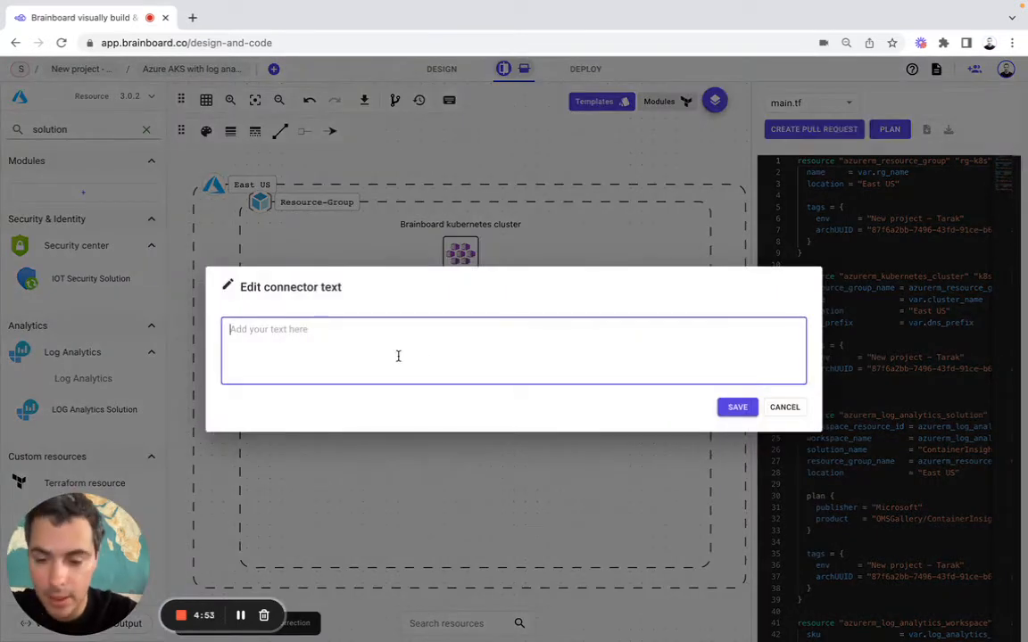
type("workspace_resource_")
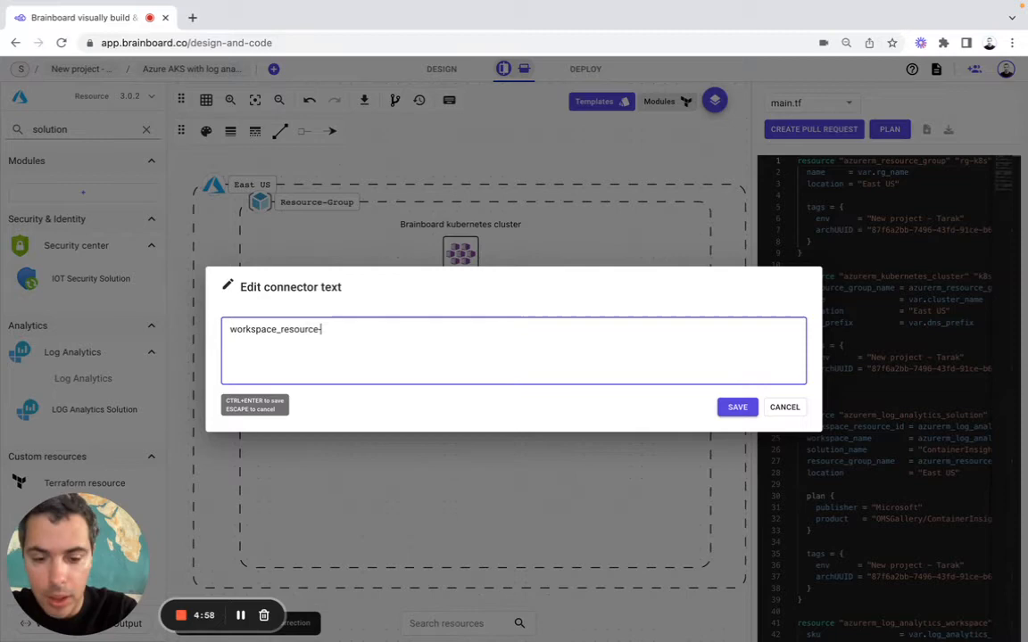
key("BackSpace")
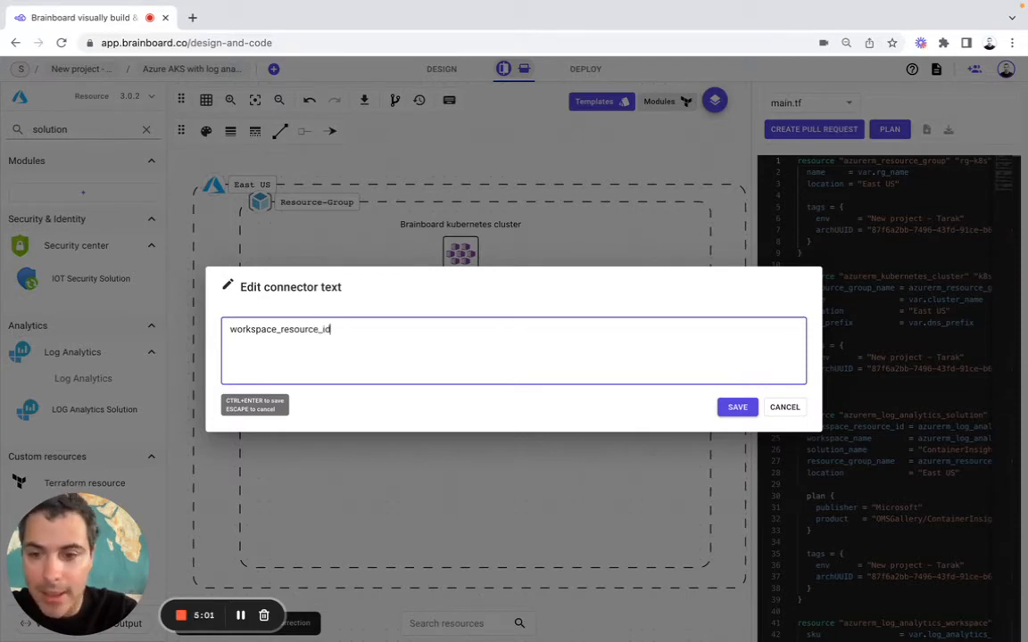
left_click(734, 407)
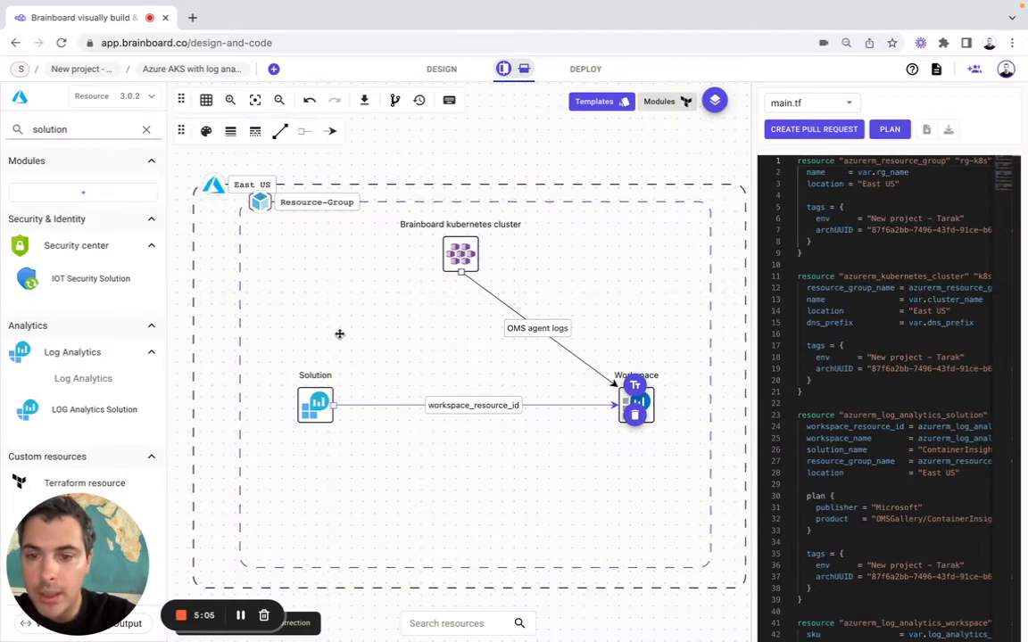
- Draw a second connector from the Solution to the Workspace, ending just above the first one
left_click(318, 401)
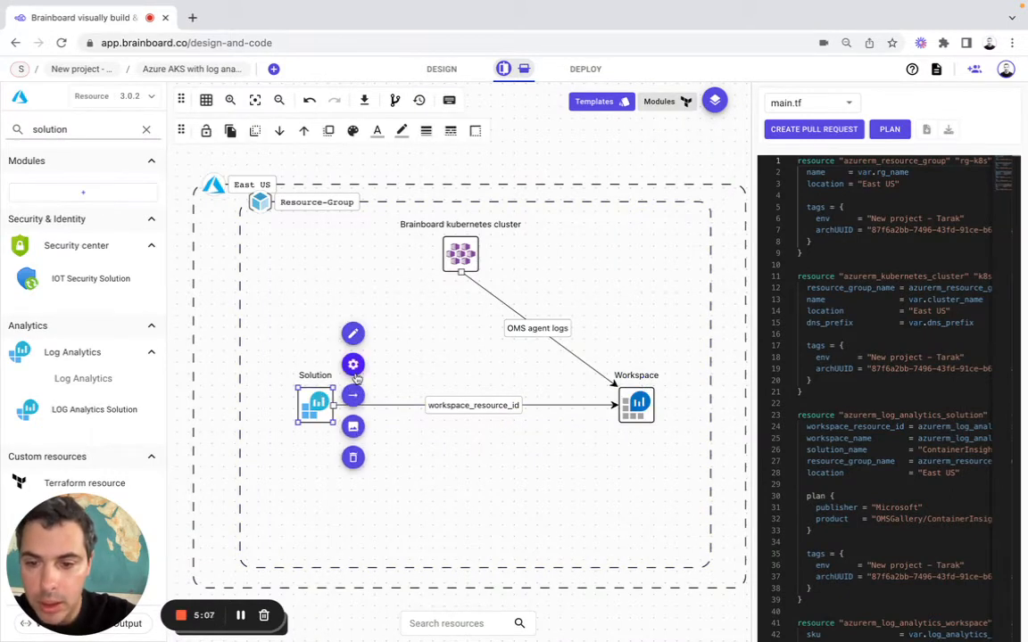
left_click(354, 394)
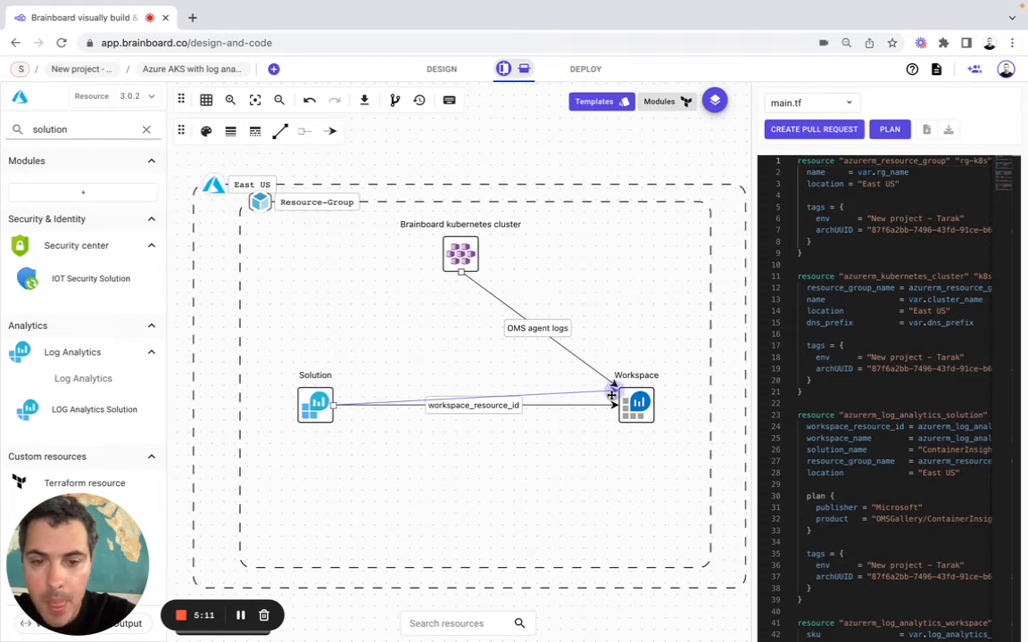
left_click(611, 392)
- Try labelling the second Solution-to-Workspace connector "workspace_name", and undo the label
left_click(634, 372)
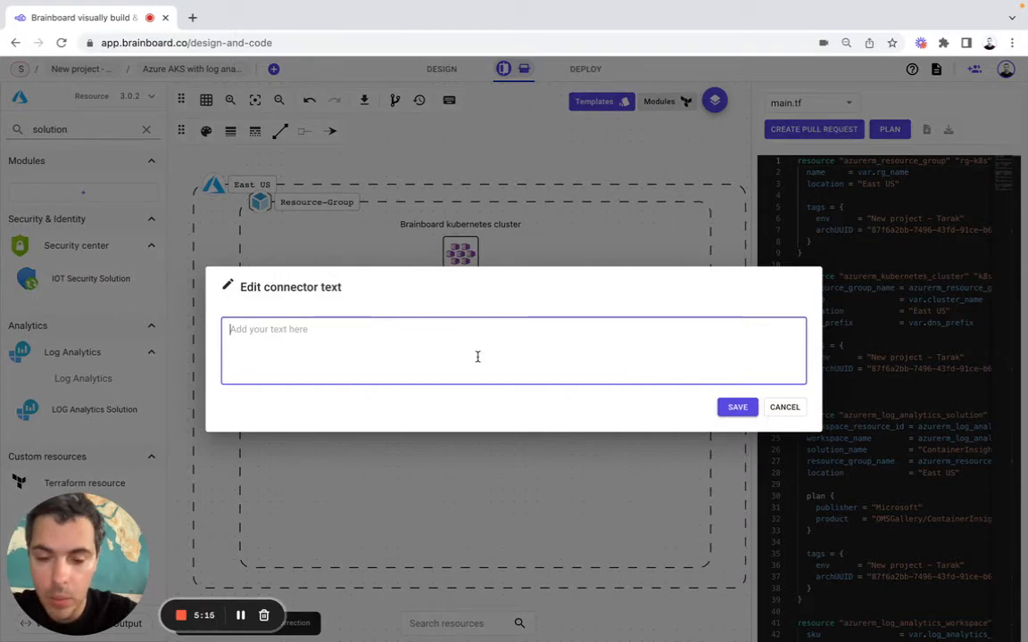
type("workspace")
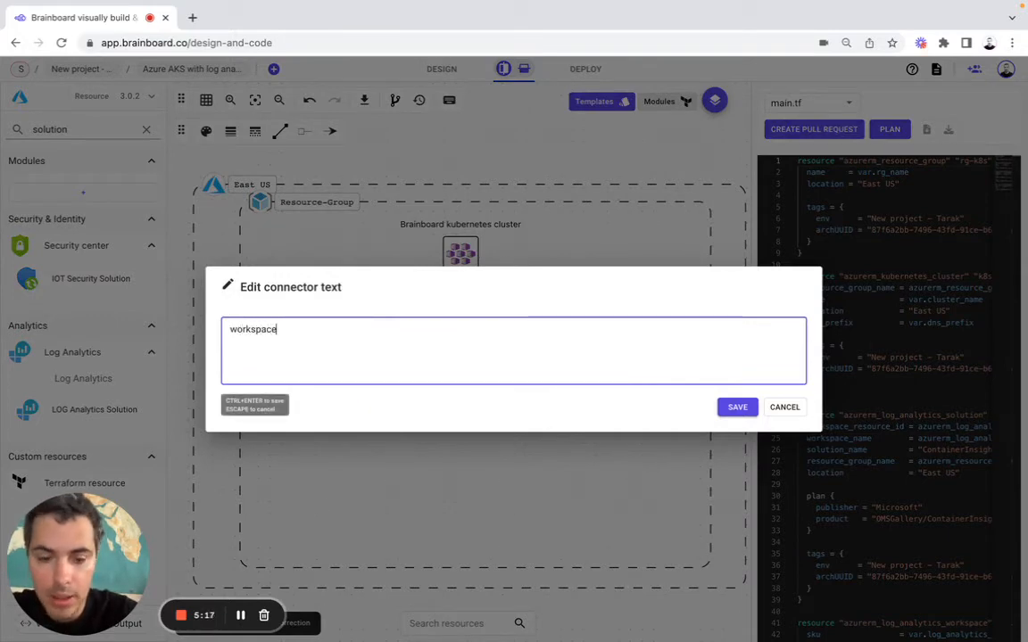
type("_name")
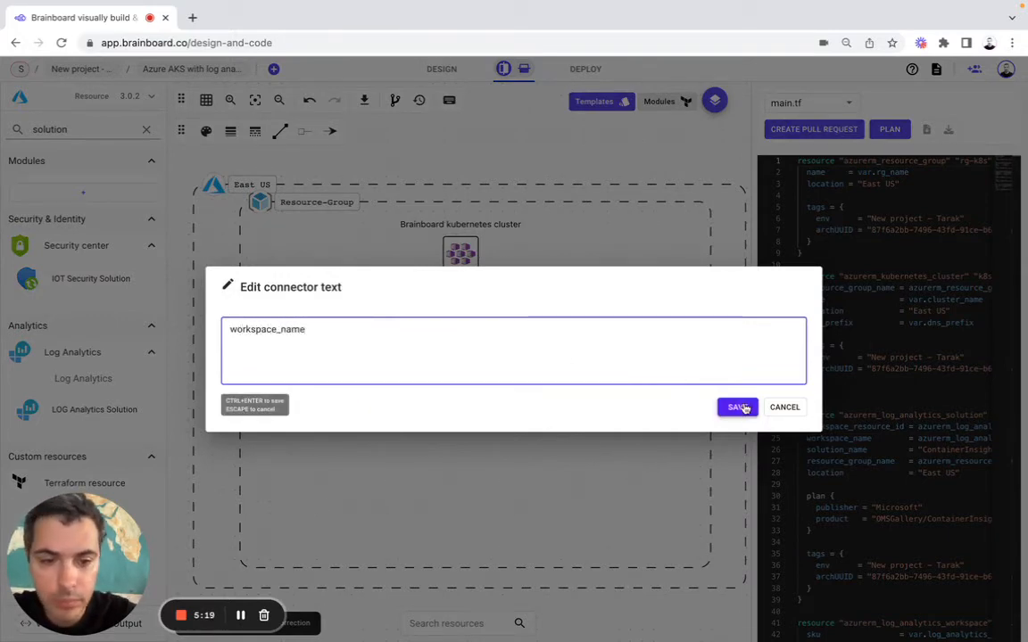
left_click(737, 407)
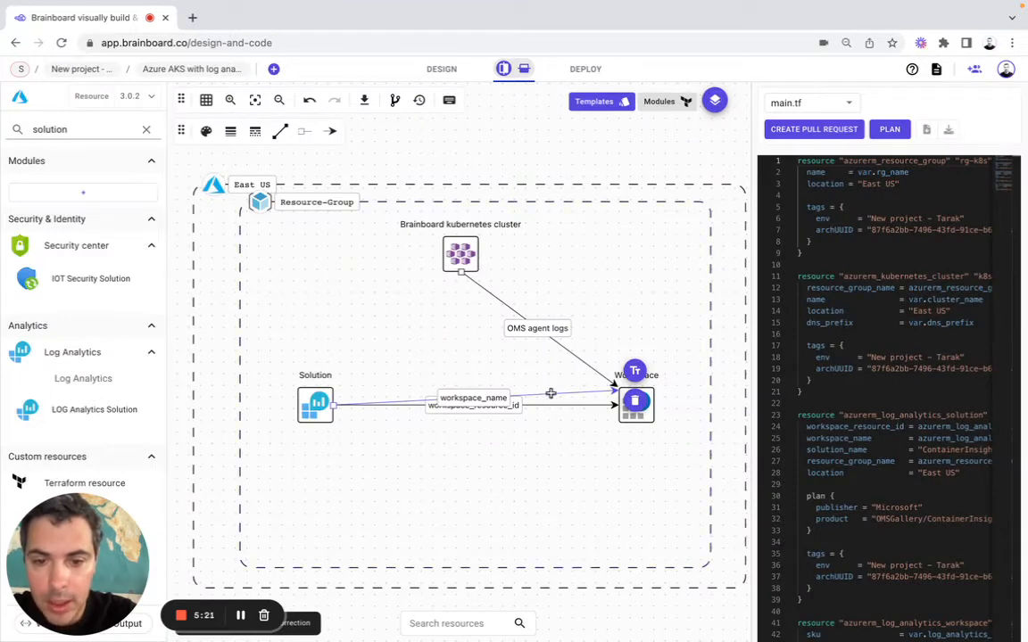
left_click(308, 101)
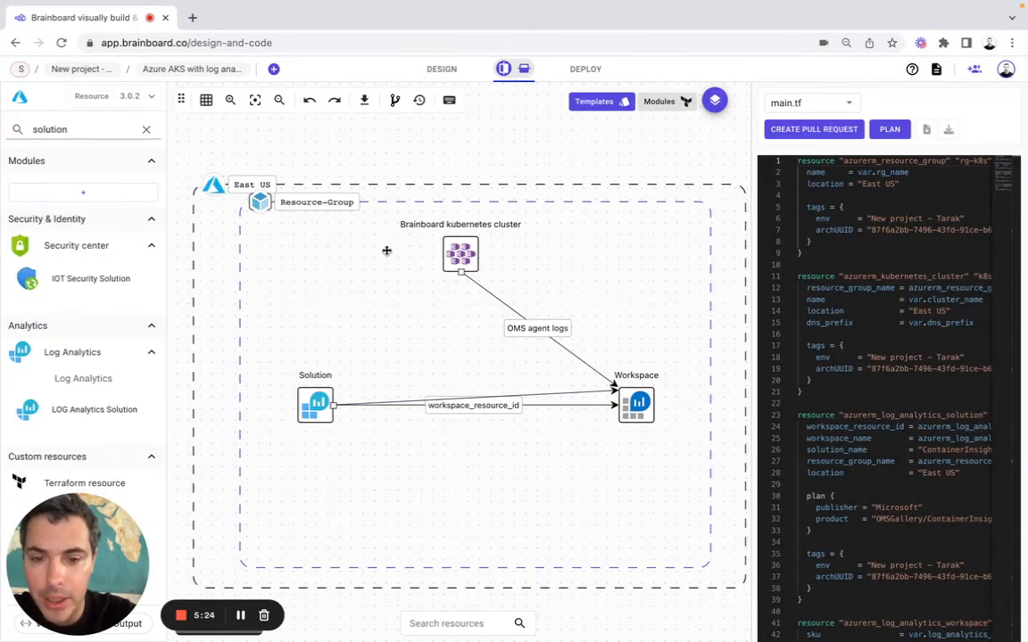
- Replace the second Solution-to-Workspace connector with one running just below the first, labelled "workspace_name"
left_click(310, 101)
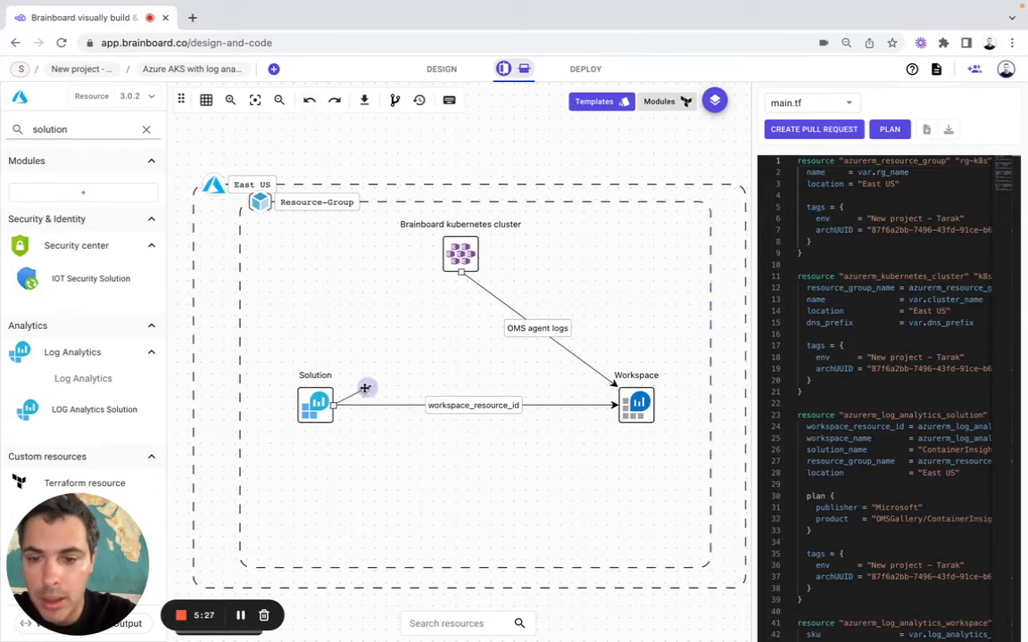
left_click_drag(367, 435, 638, 406)
type("w")
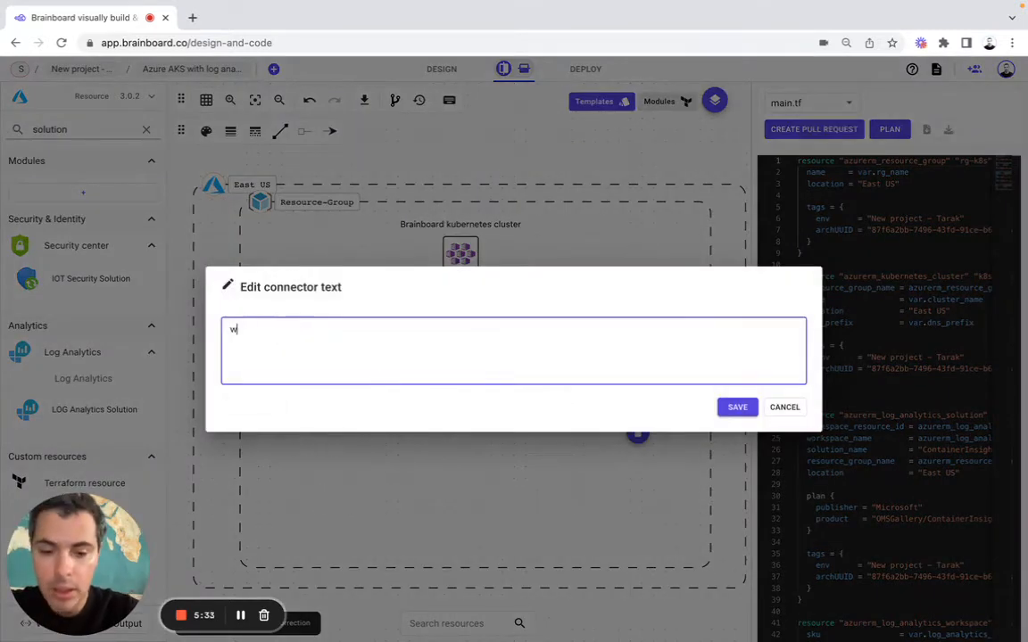
type("orkspace_")
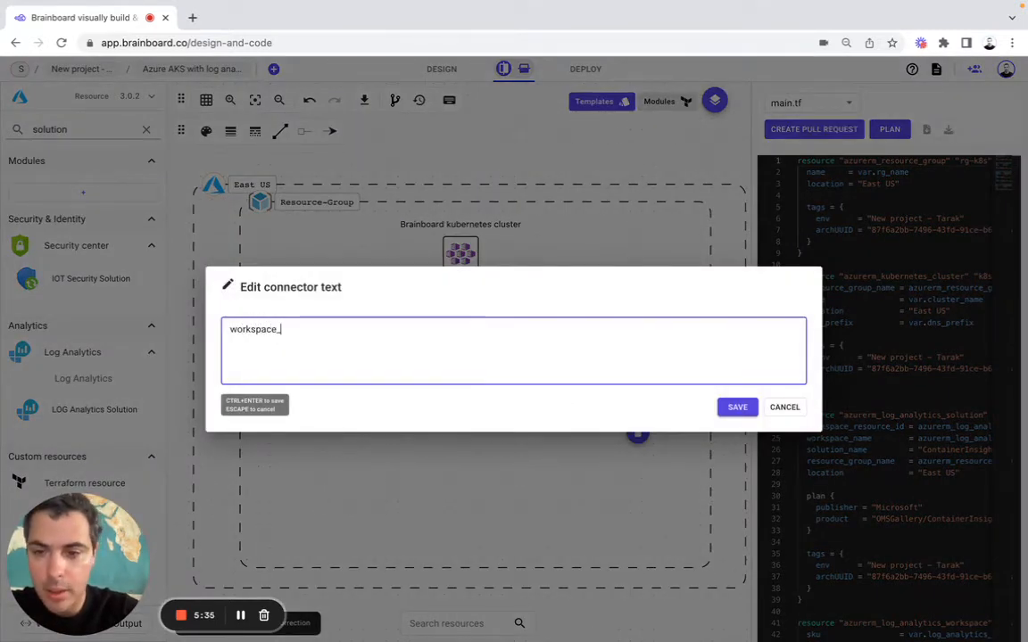
type("name")
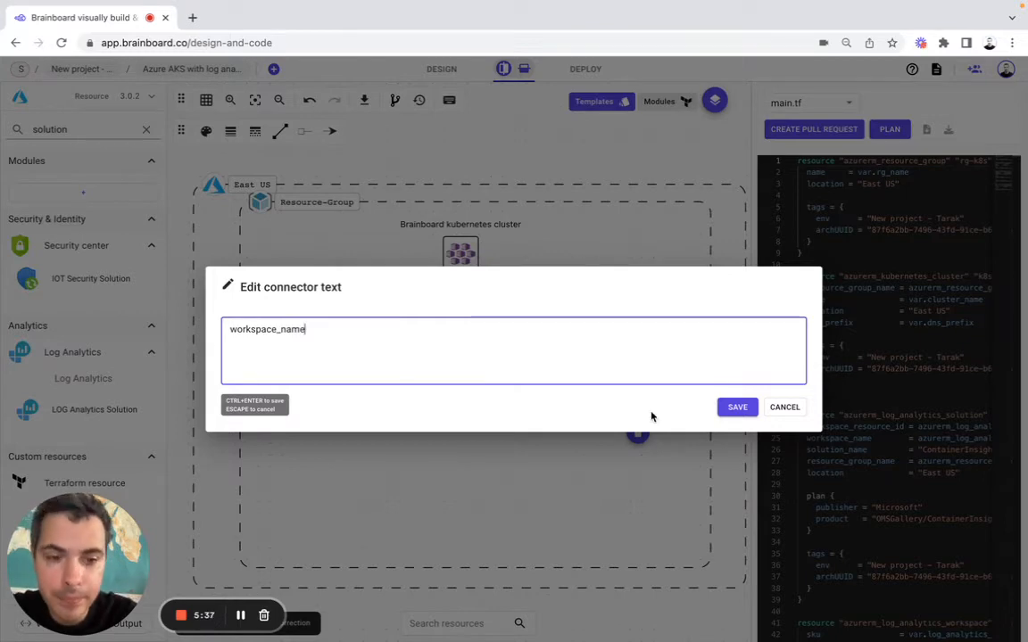
left_click(736, 407)
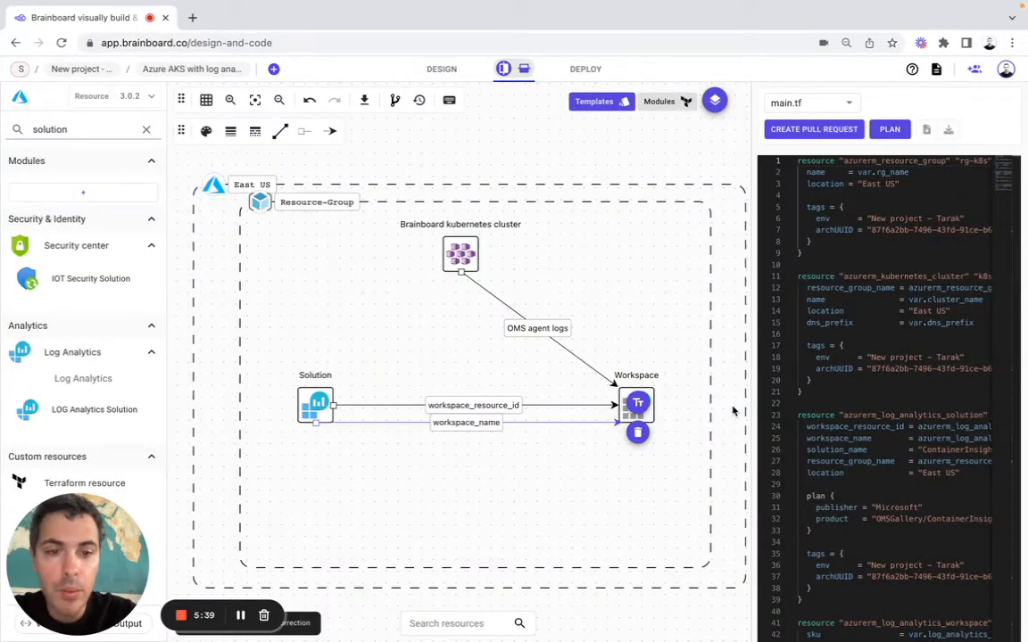
- Hide the connectors and titles on the canvas, and show both again
left_click(715, 100)
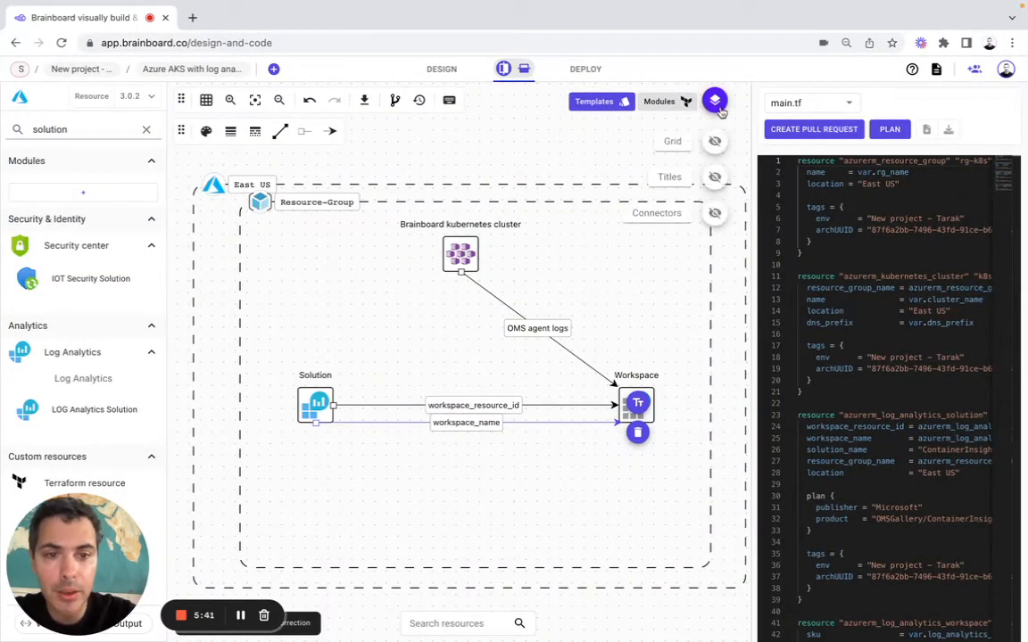
left_click(715, 214)
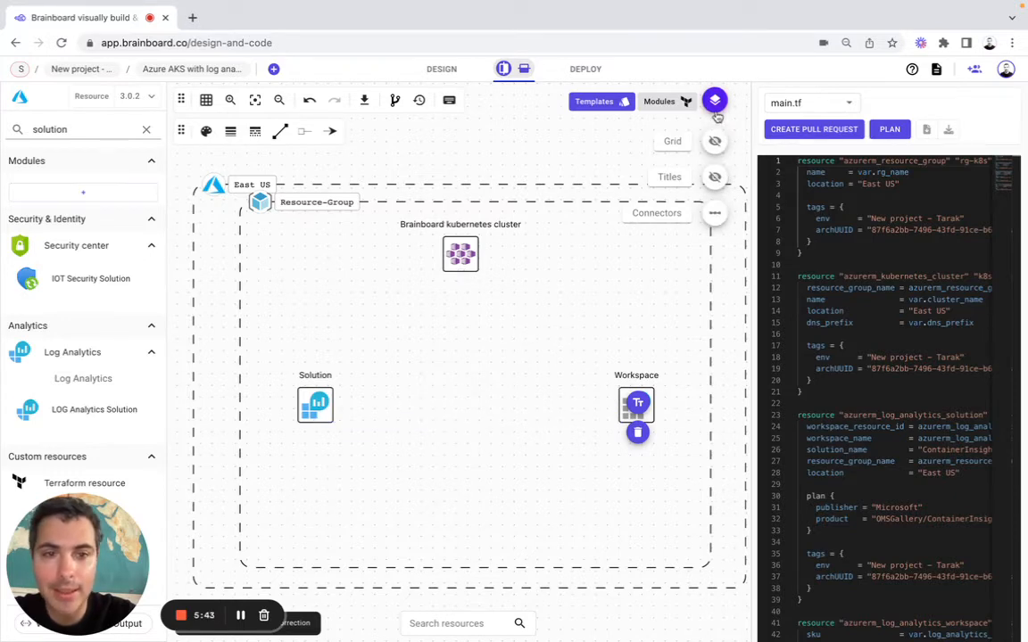
left_click(716, 178)
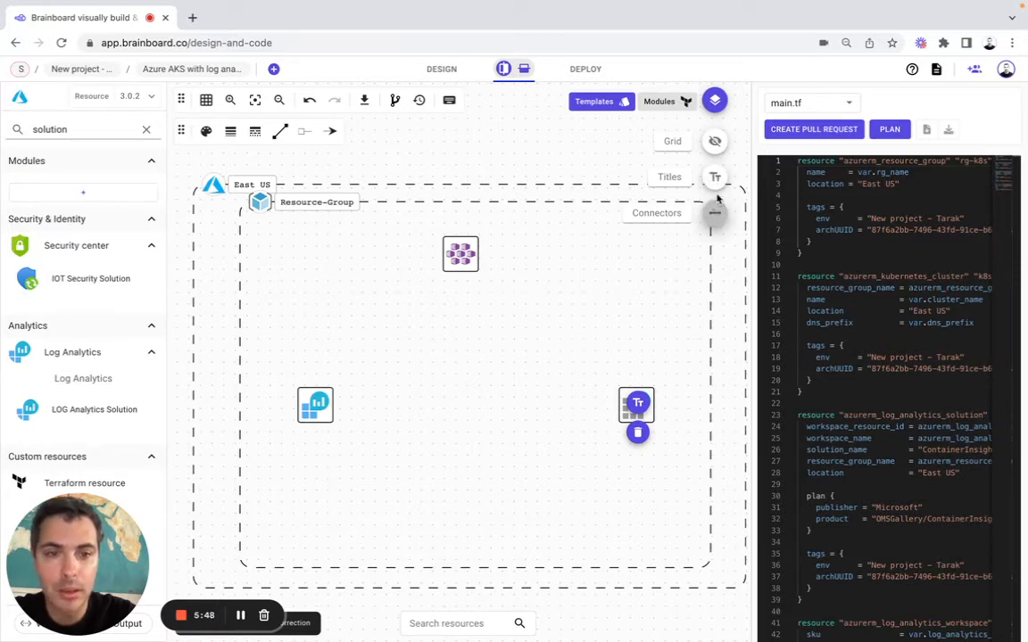
left_click(716, 213)
left_click(715, 178)
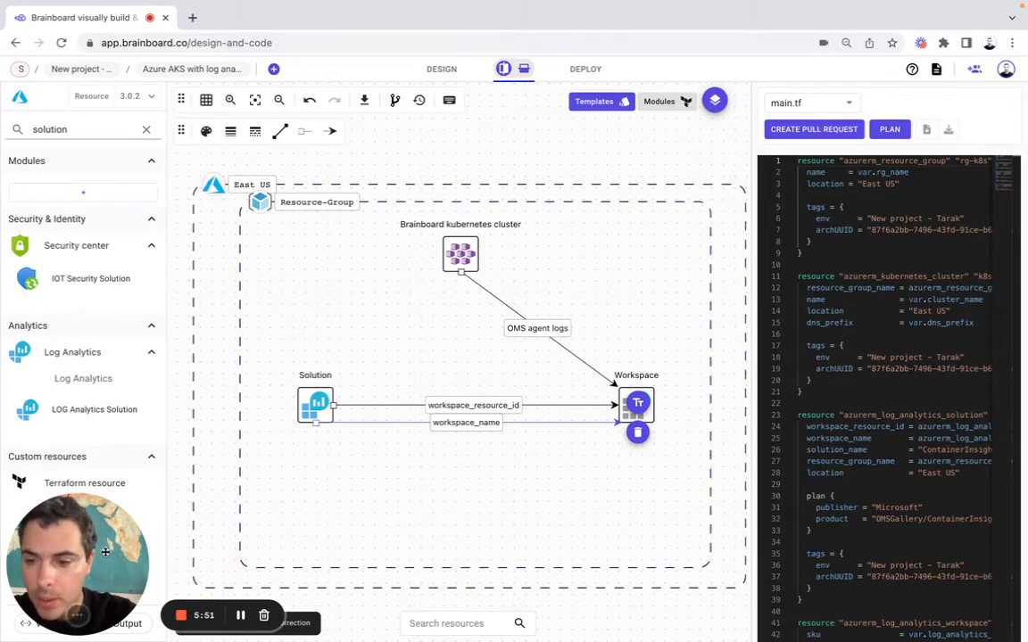
- In the architecture's Terraform variables, set cluster_name to type string with default k8stest and save it
left_click_drag(98, 553, 818, 534)
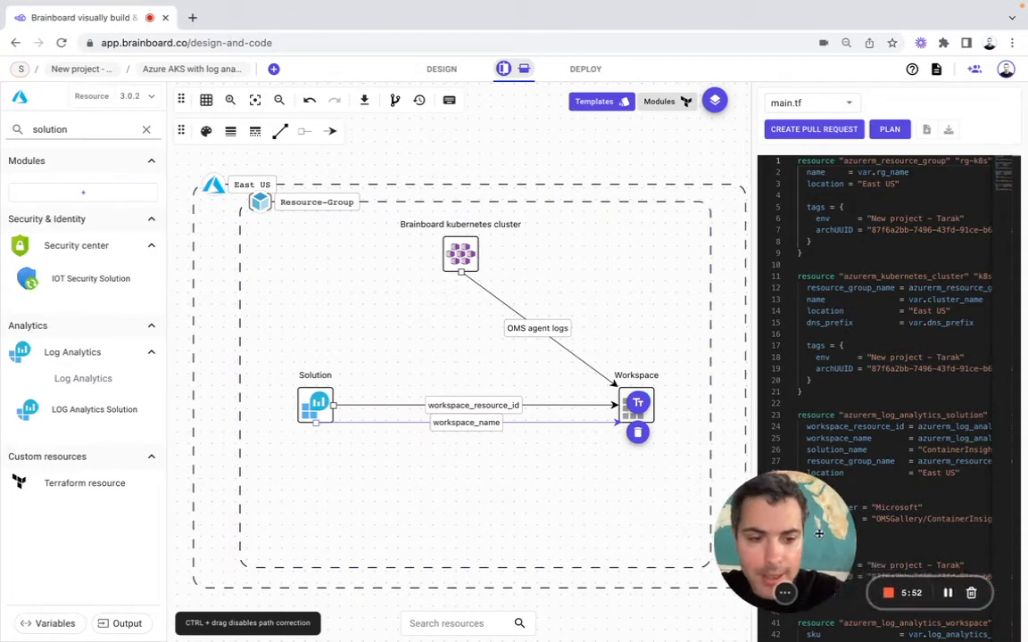
left_click(70, 620)
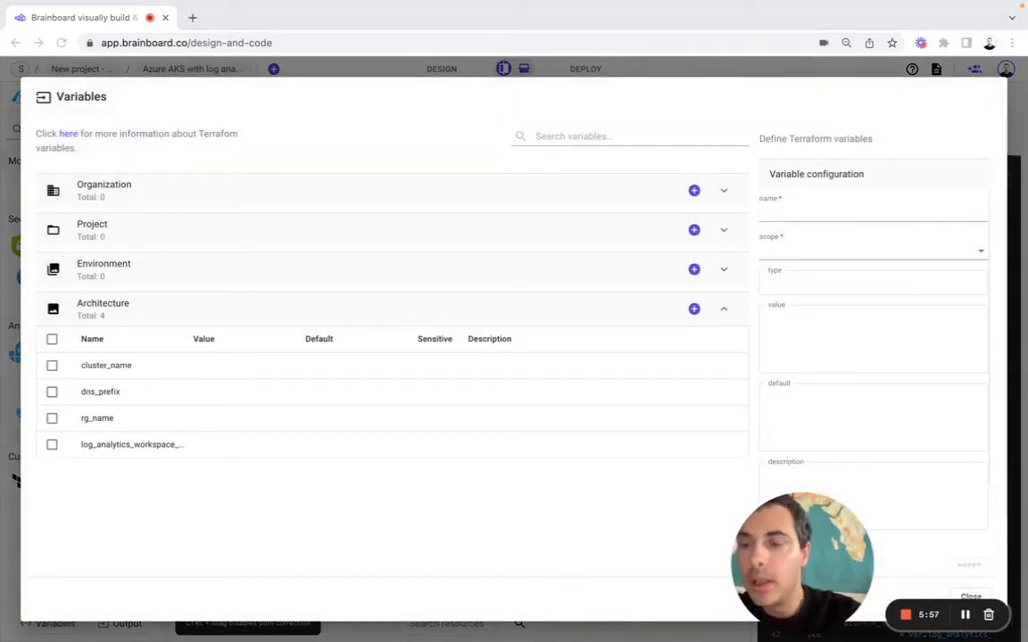
left_click(121, 373)
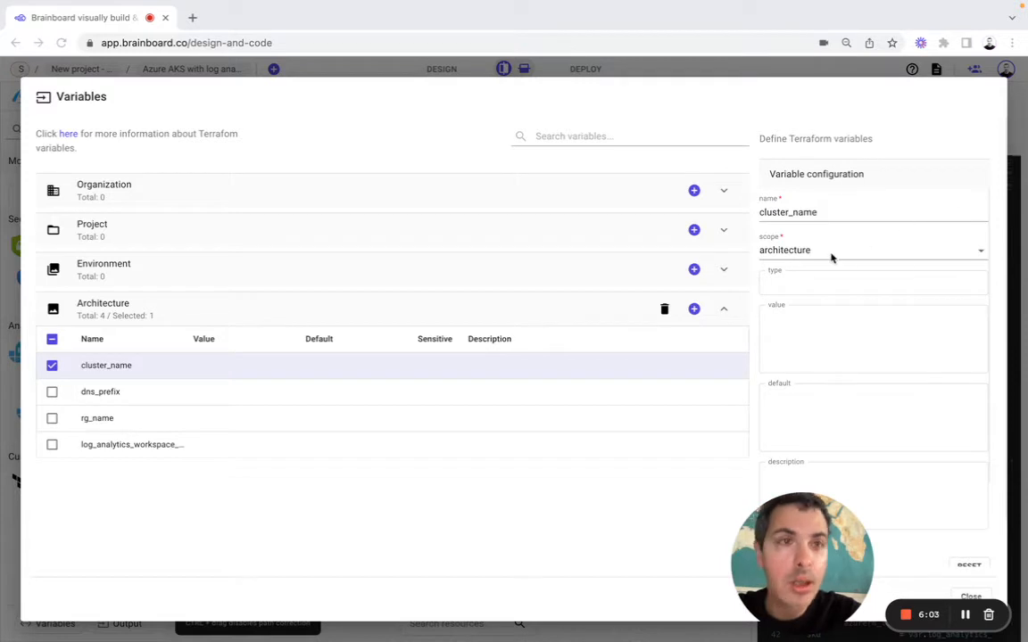
left_click(803, 284)
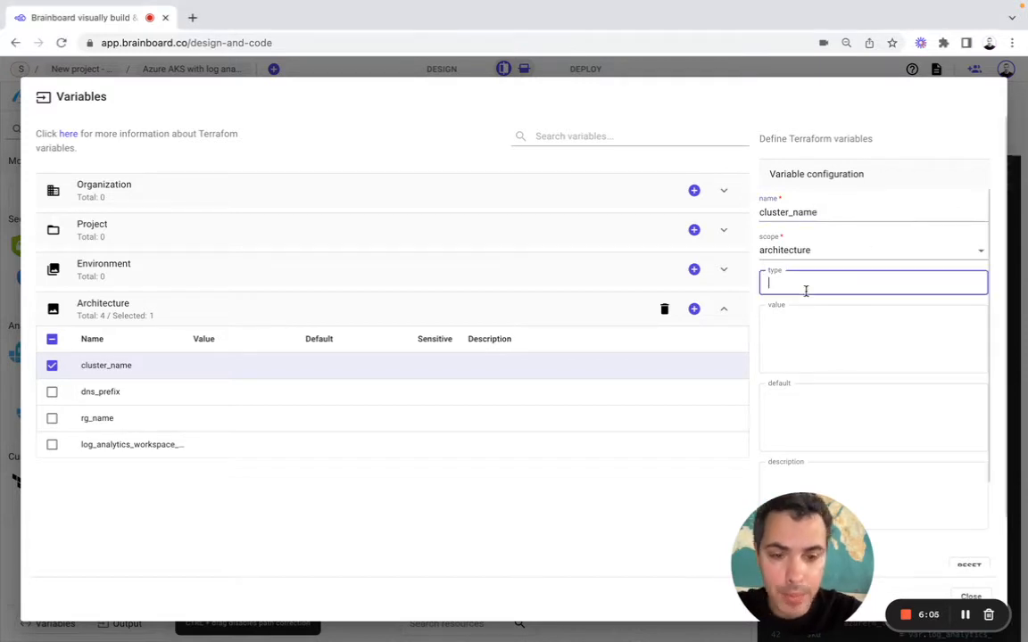
type("string")
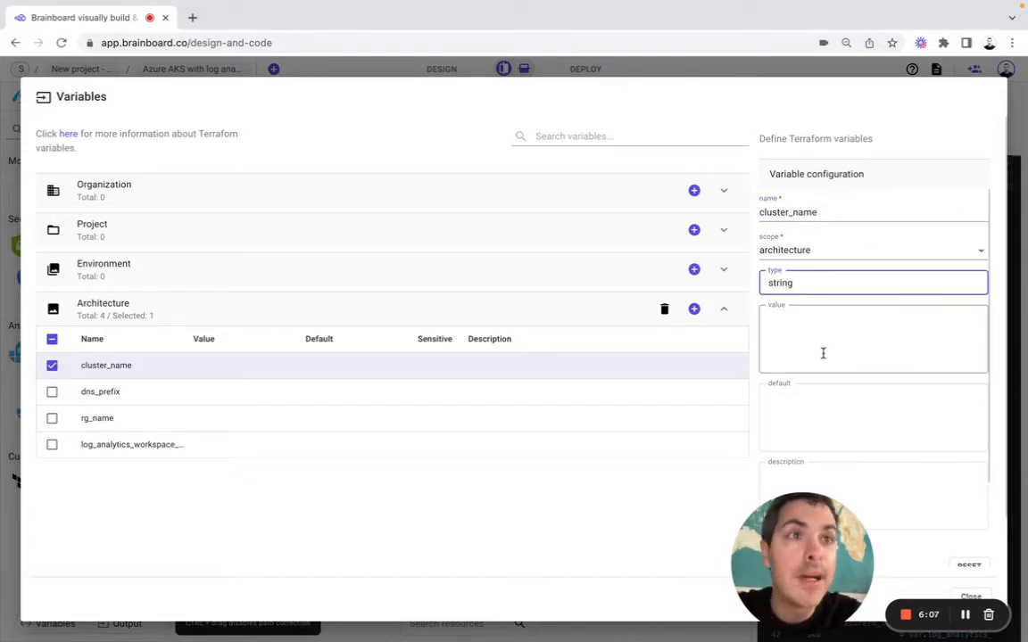
left_click(813, 424)
type("k")
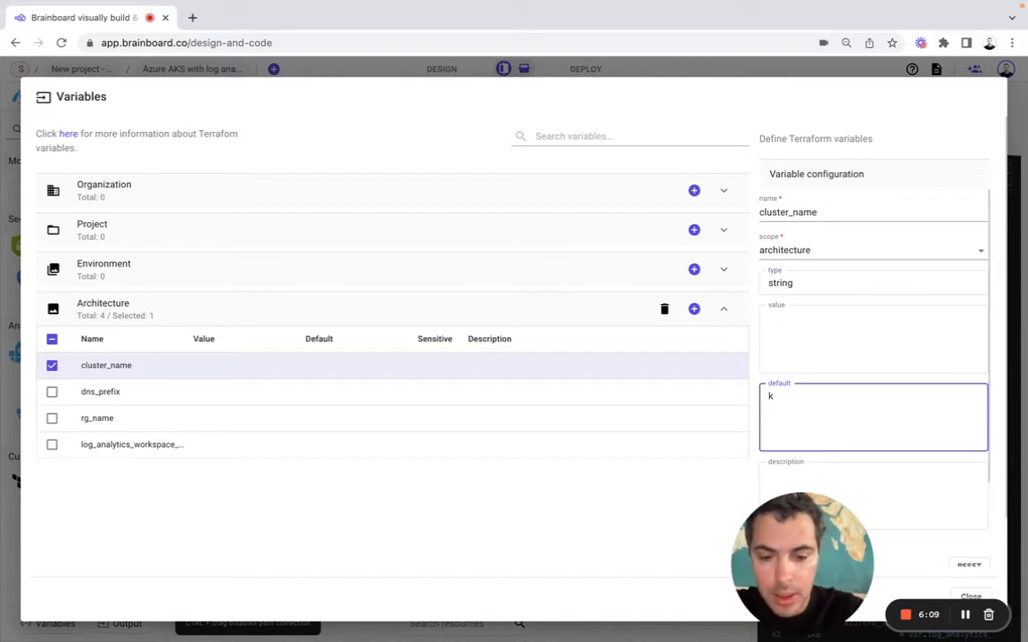
type("8stest")
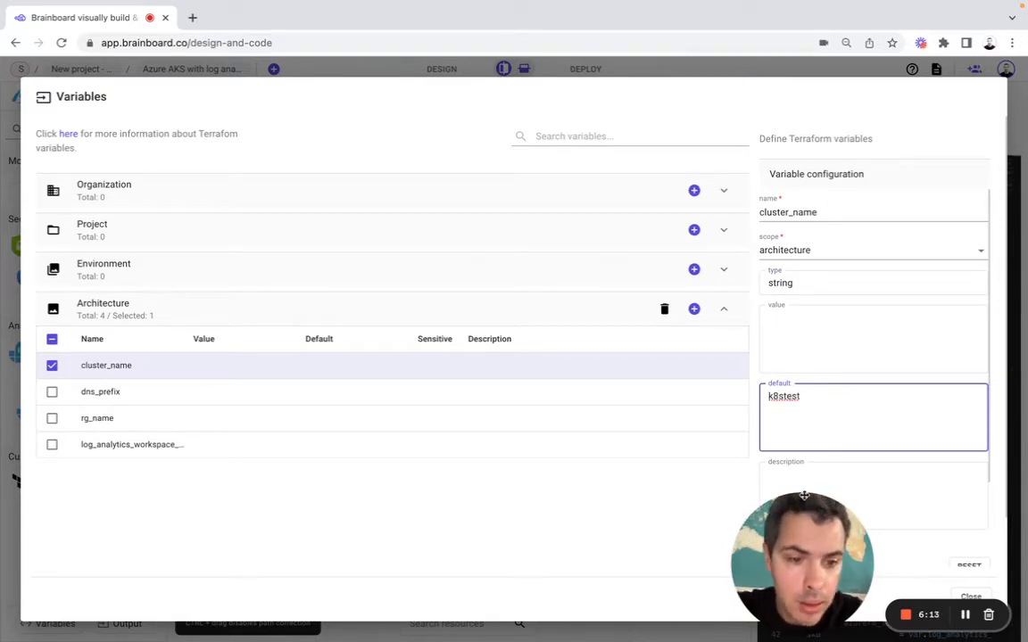
left_click_drag(803, 499, 890, 457)
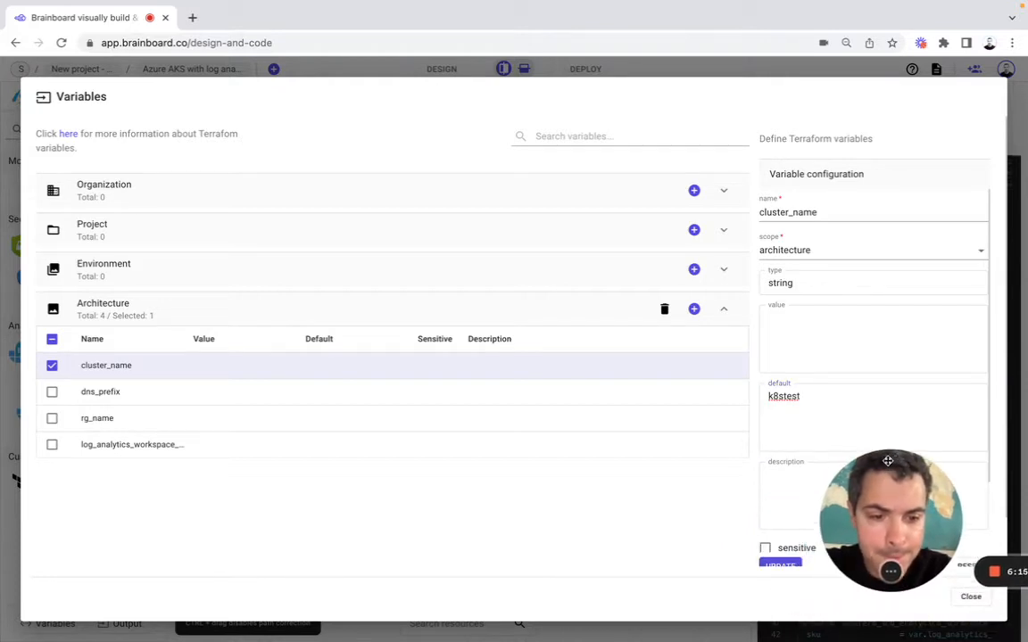
left_click(781, 565)
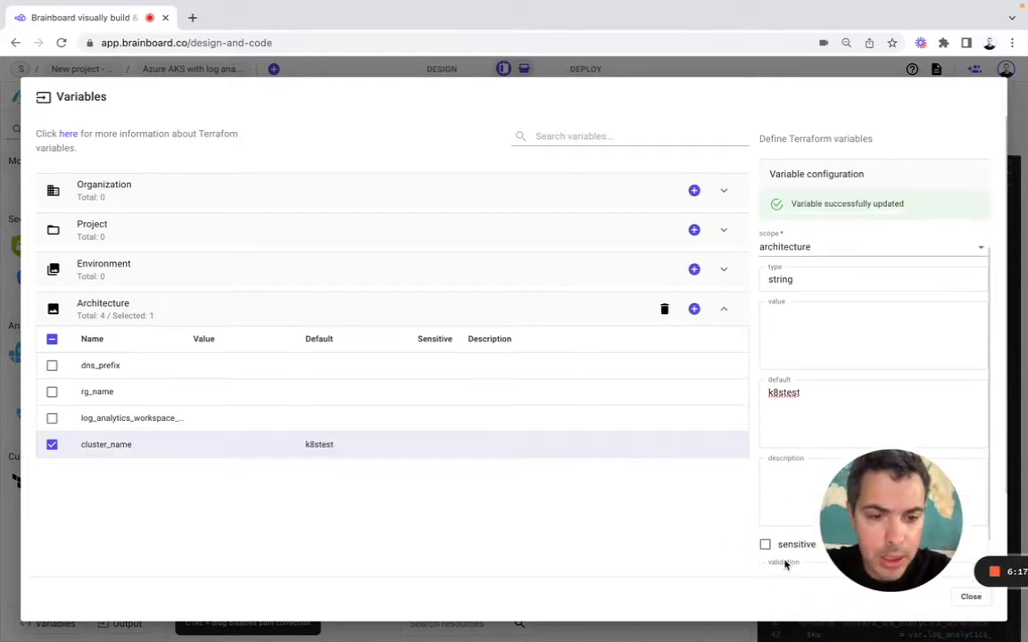
- Set the dns_prefix variable to type string with default k8stest and save it
left_click(98, 367)
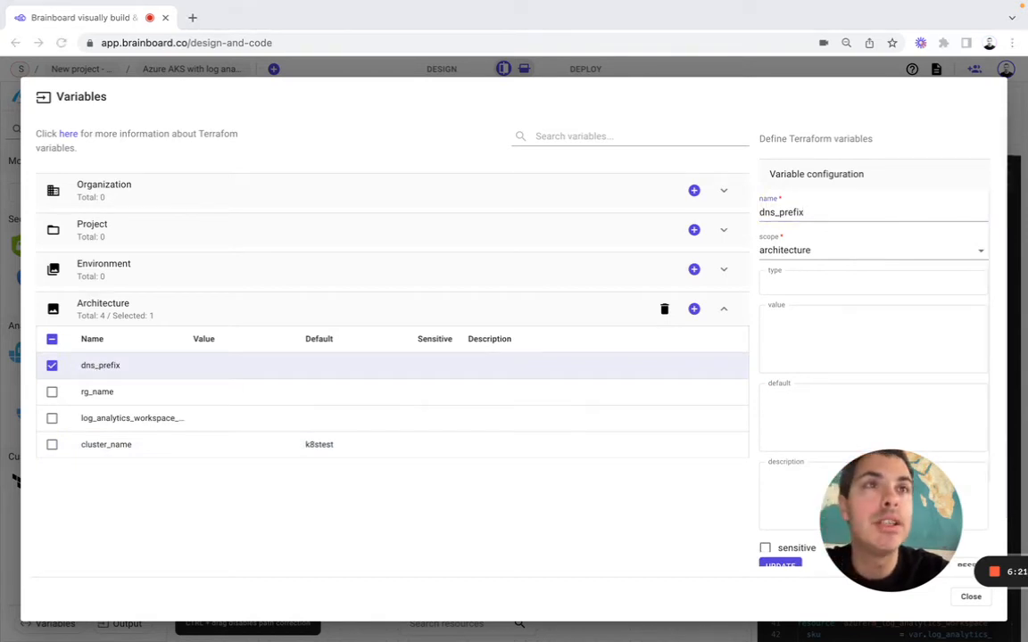
left_click(806, 295)
left_click(805, 289)
type("string")
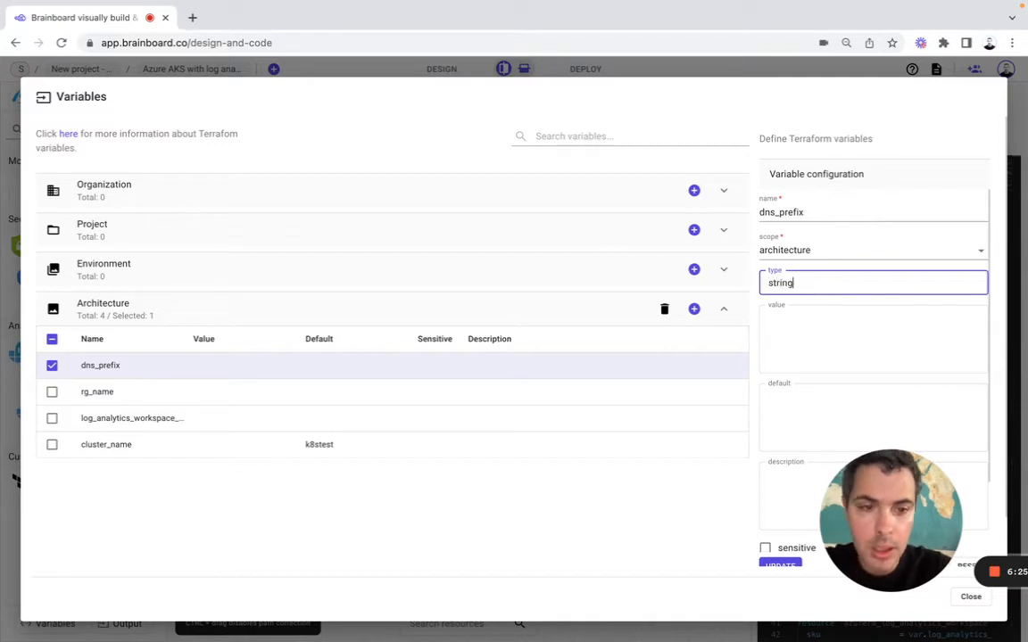
left_click(802, 432)
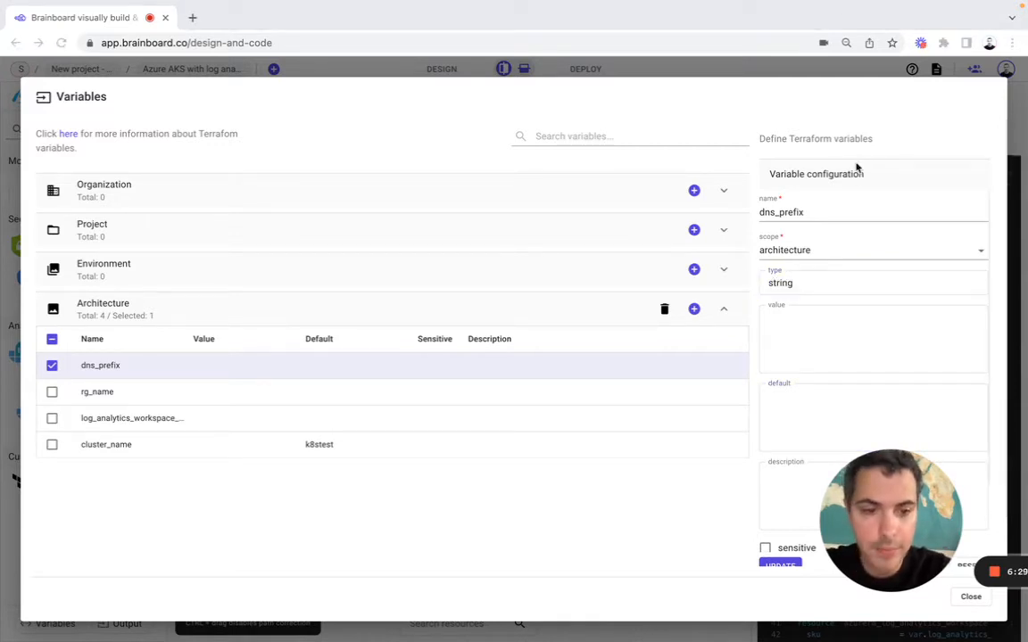
left_click(806, 414)
type("k8stest")
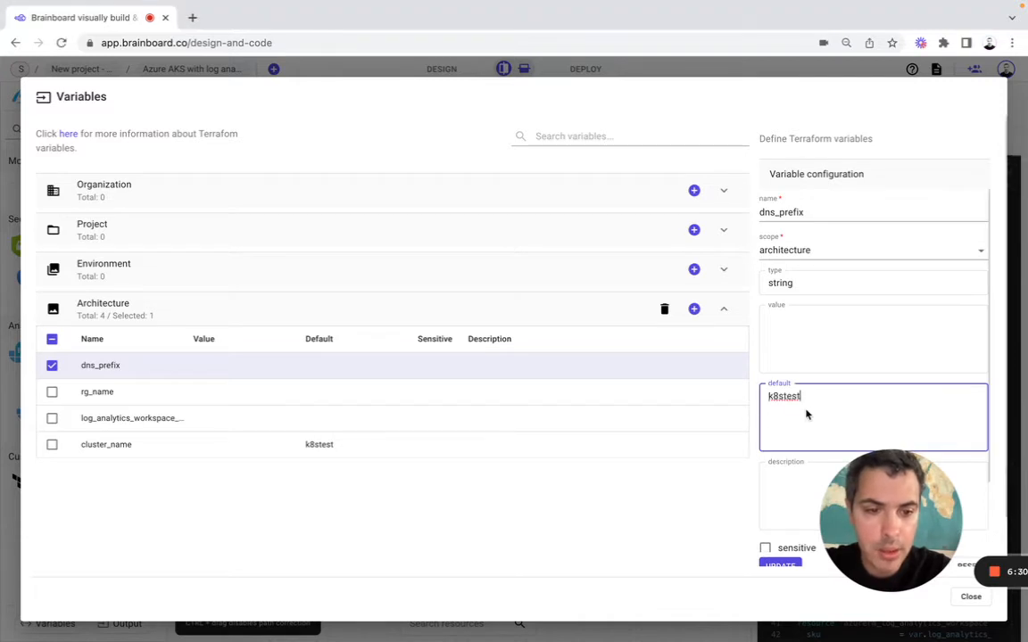
left_click(792, 561)
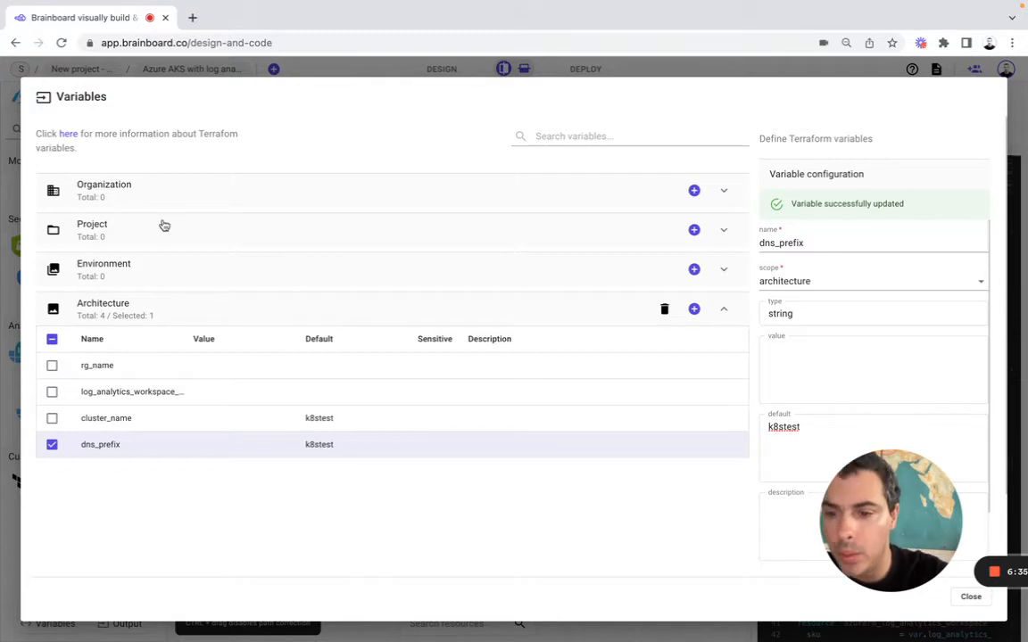
- Set the log_analytics_workspace_sku variable's type to string and its default to PerGB2018
left_click(145, 391)
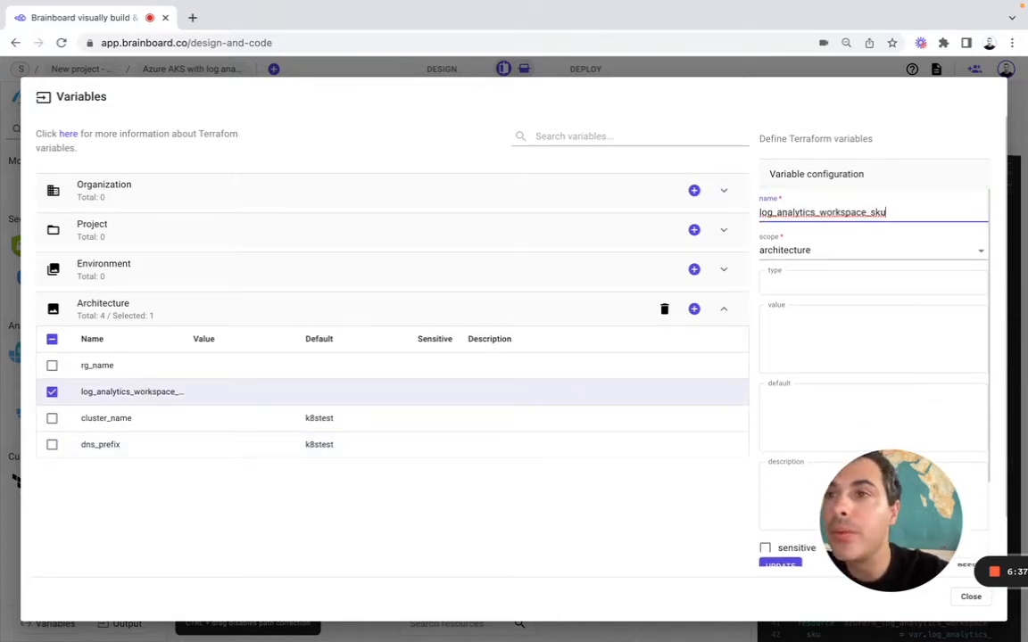
key("super+Tab")
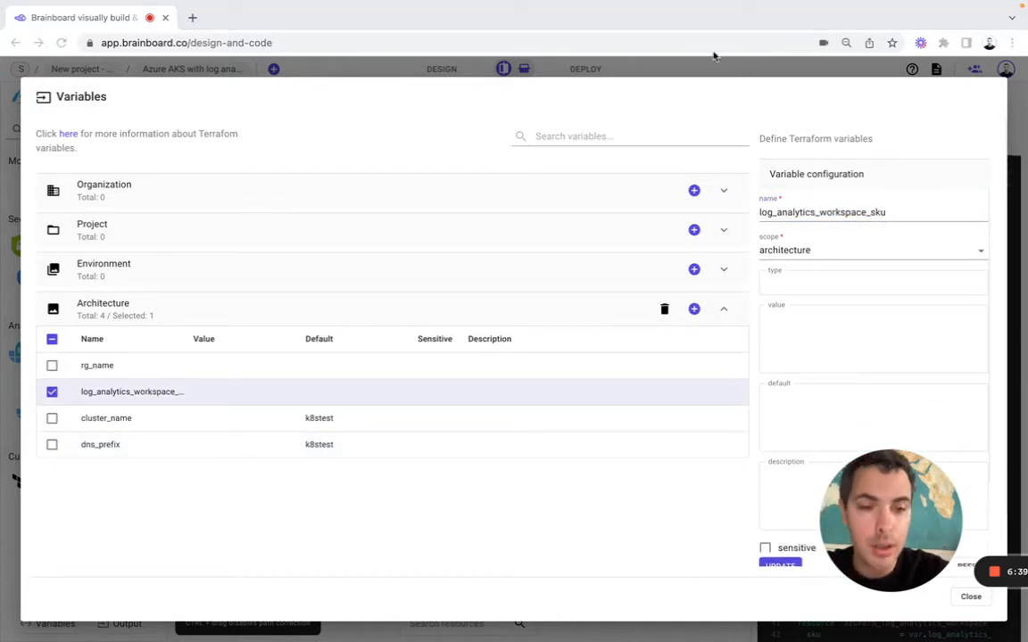
key("super+Tab")
left_click(827, 284)
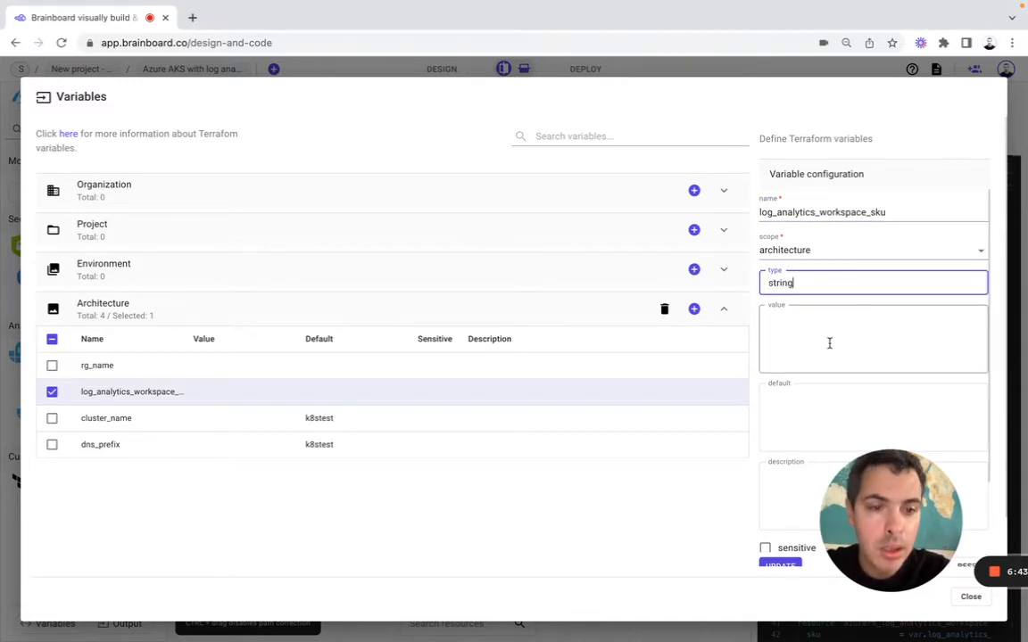
key("super+Tab")
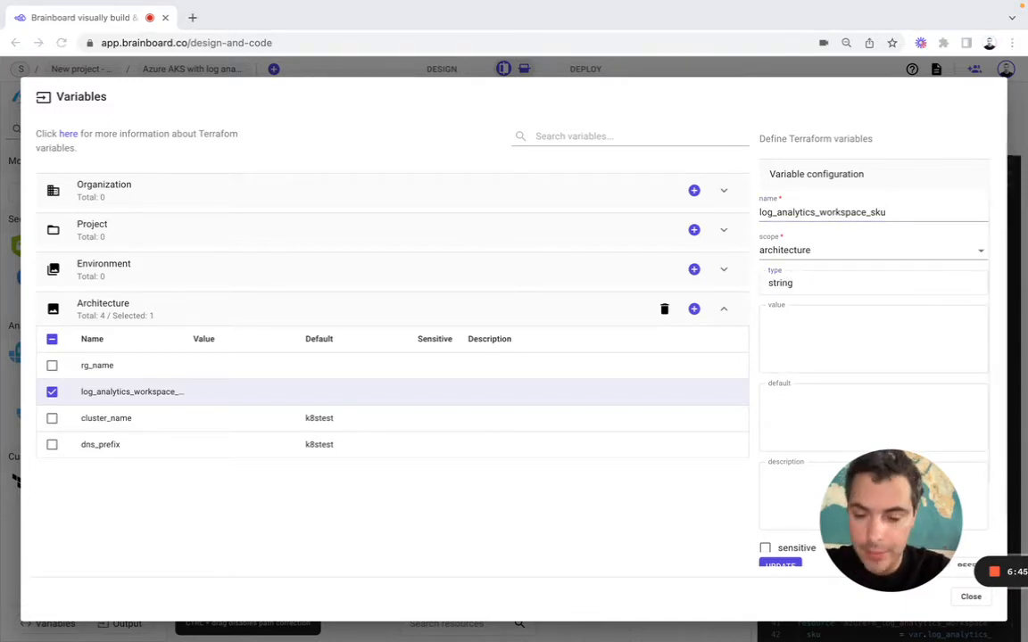
key("super+Tab")
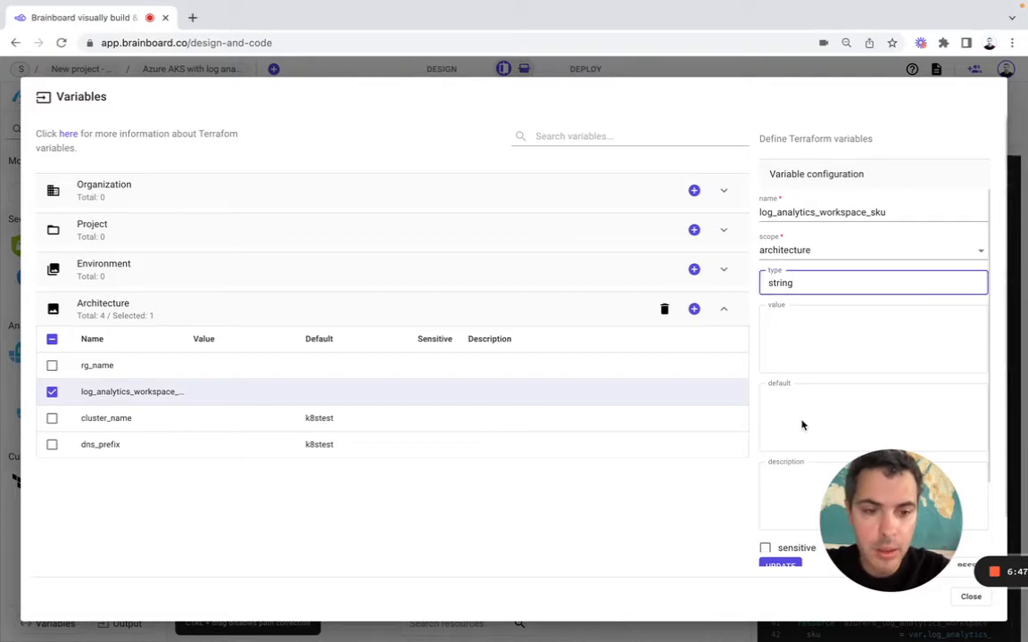
left_click(801, 421)
type("PerGB2018")
left_click(788, 491)
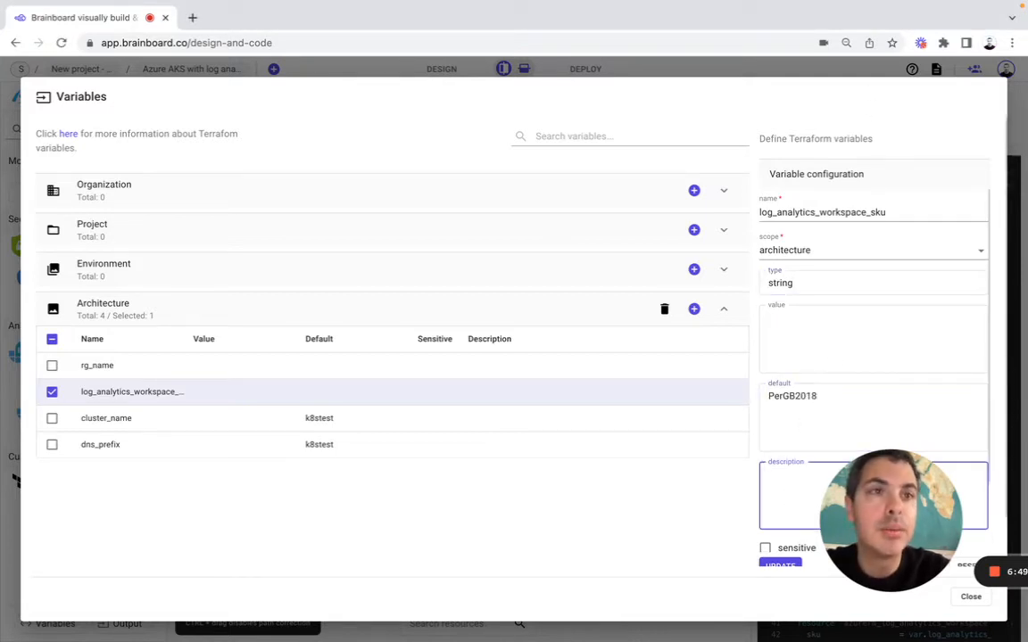
key("super+Tab")
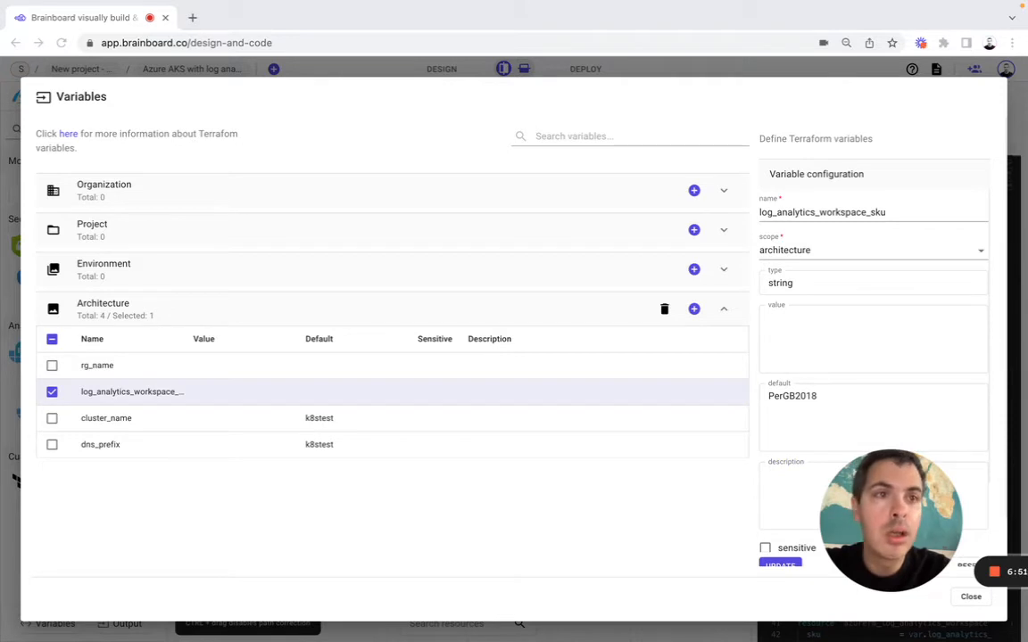
left_click(776, 496)
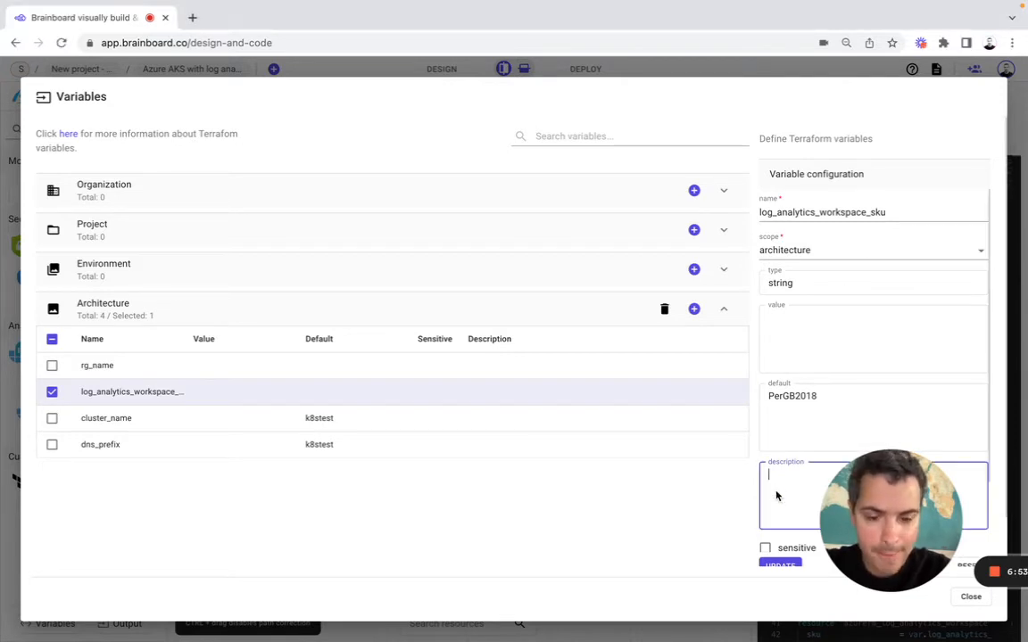
key("ctrl+v")
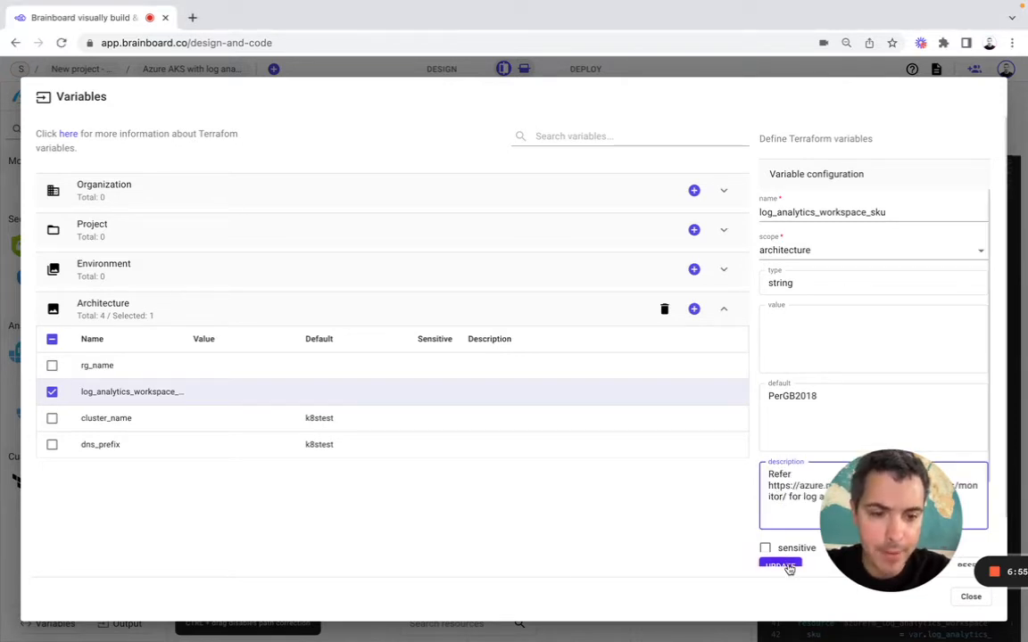
left_click(783, 566)
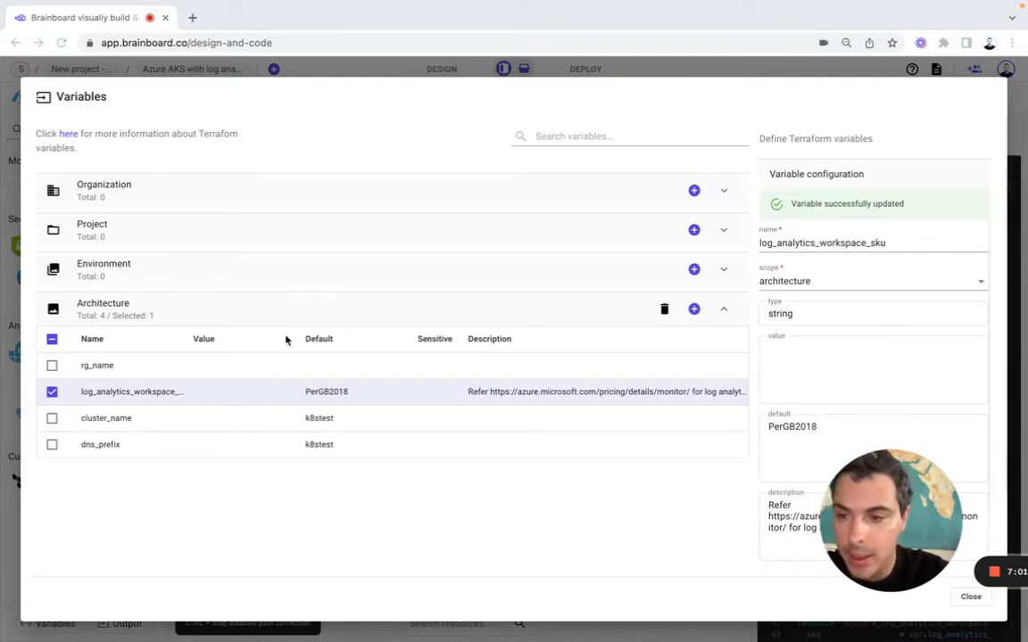
- Set the rg_name variable to type string with default rg_k8s and save it
left_click(97, 367)
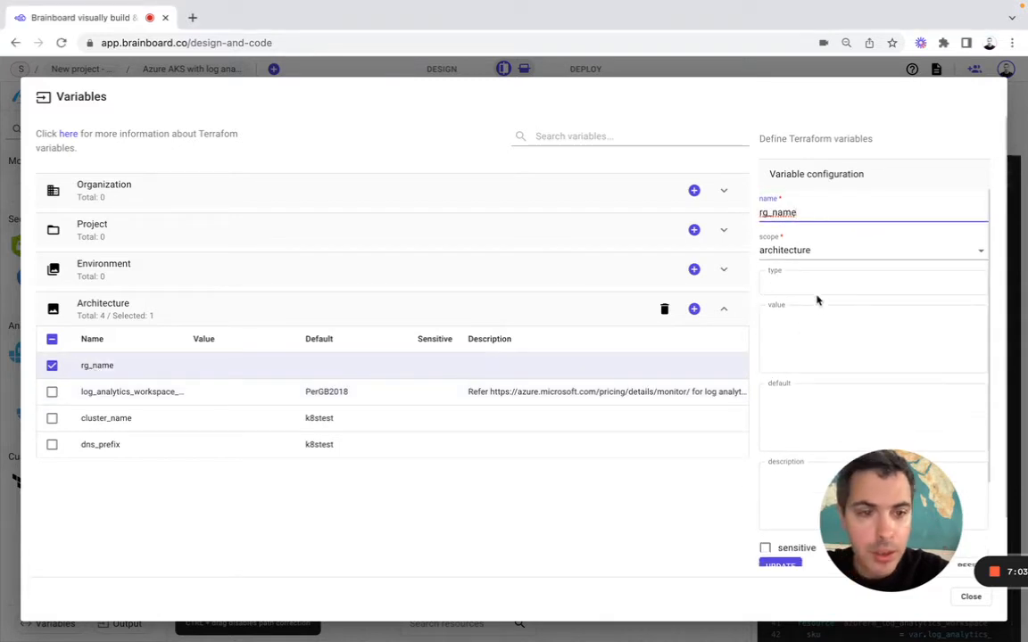
left_click(821, 283)
type("string")
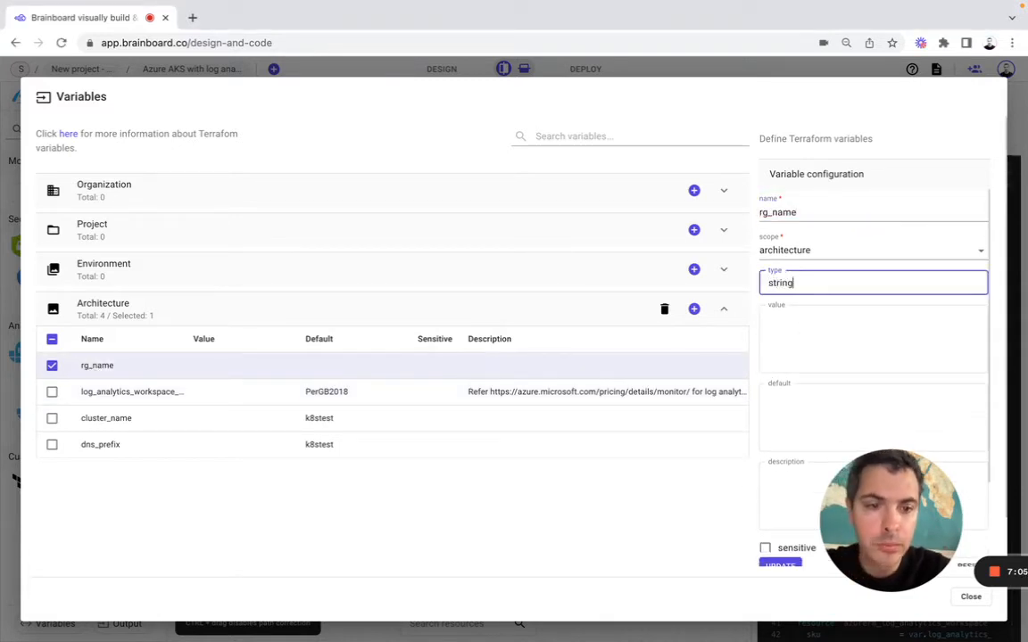
left_click(798, 441)
key("super+Tab")
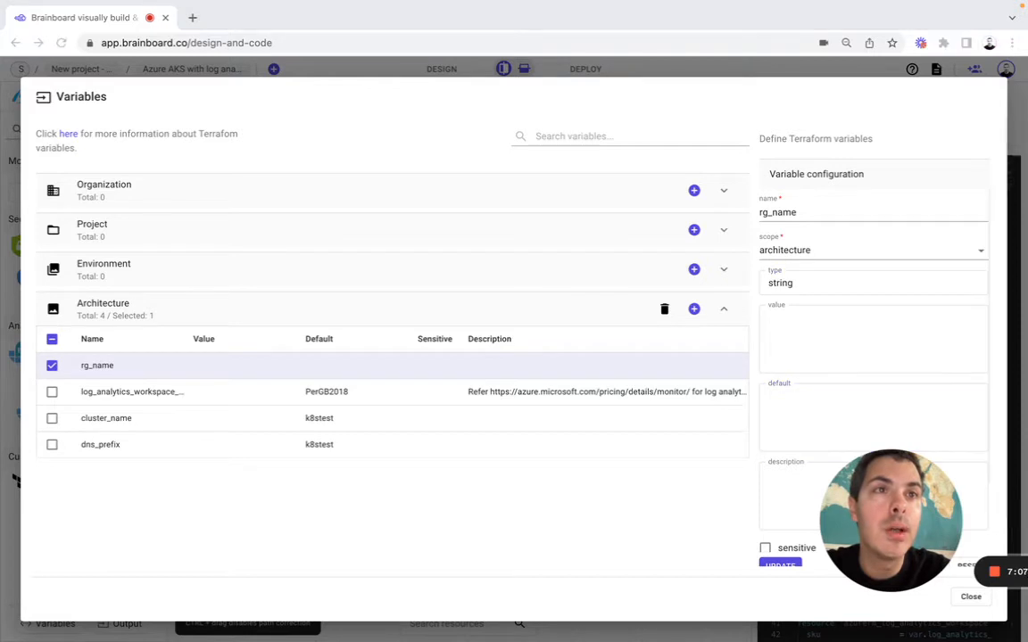
left_click(793, 416)
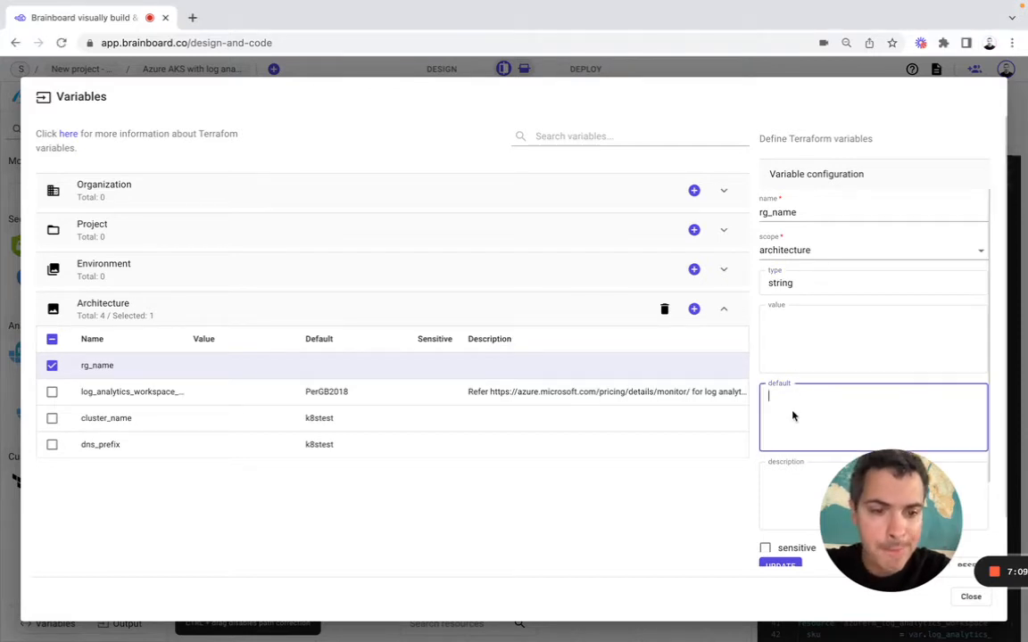
left_click(778, 564)
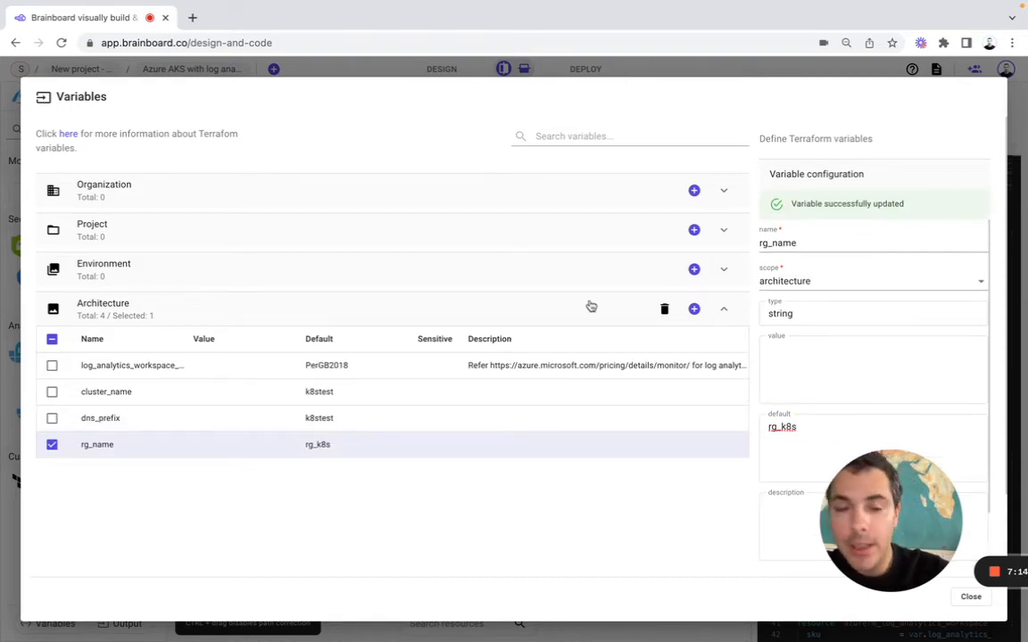
- Add an architecture variable named agent_count with type number and default 3
left_click(694, 308)
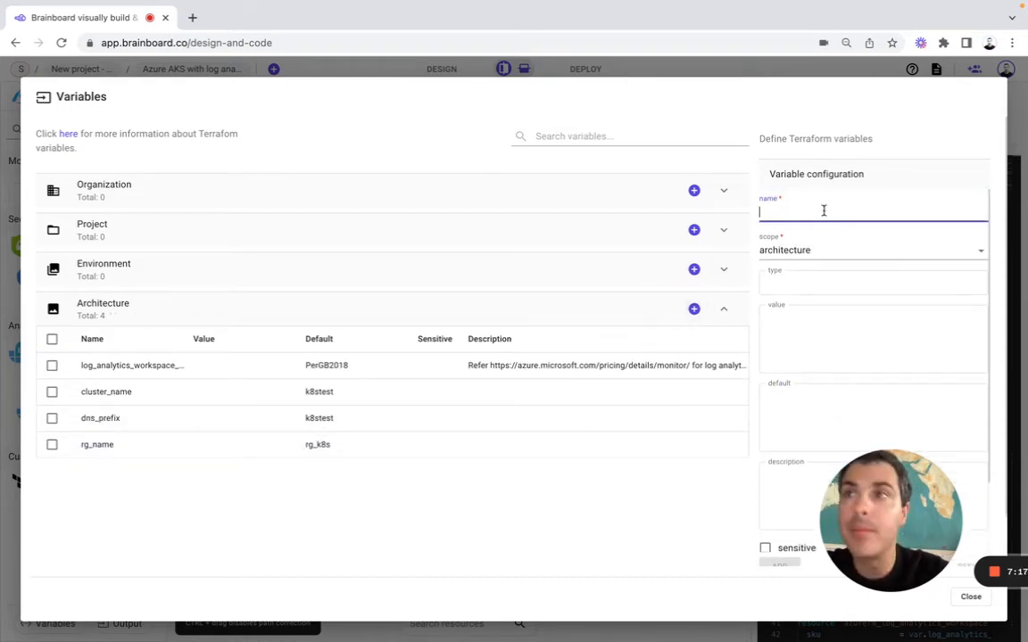
type("agent_count")
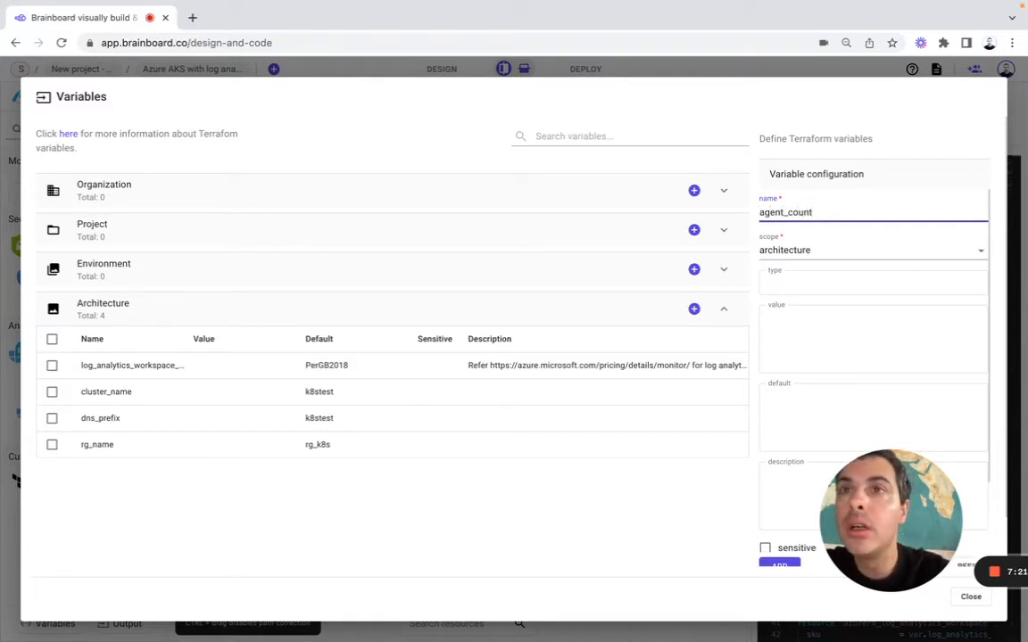
key("super+Tab")
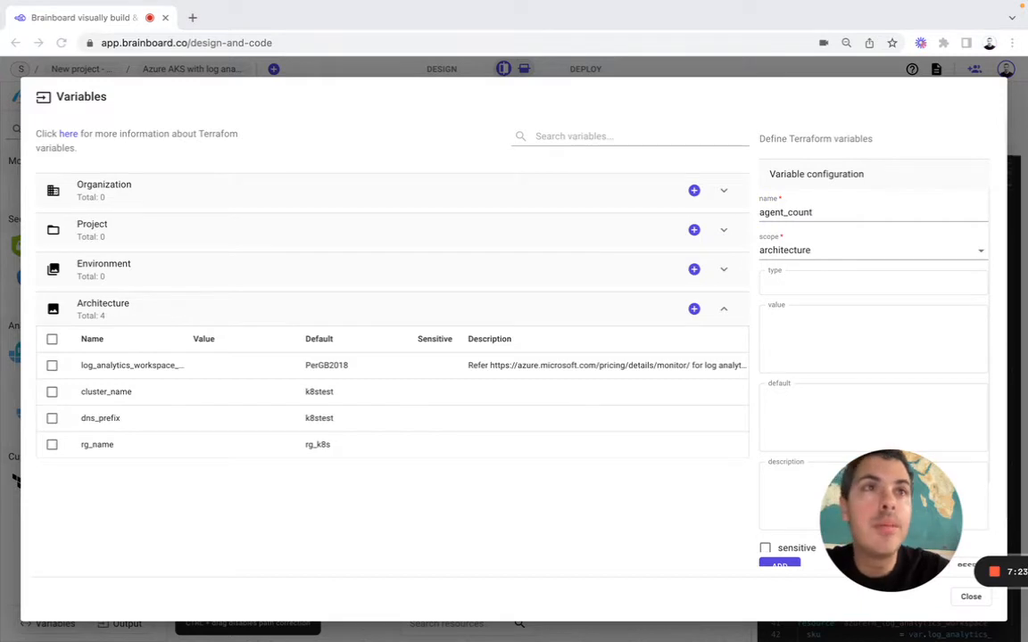
key("super+Tab")
left_click(820, 287)
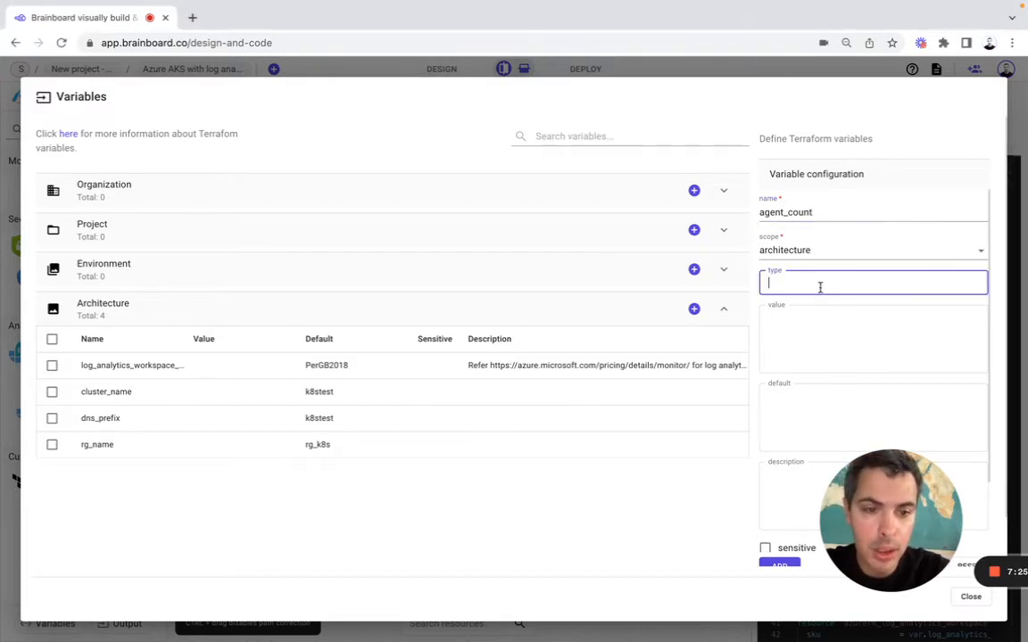
left_click(819, 419)
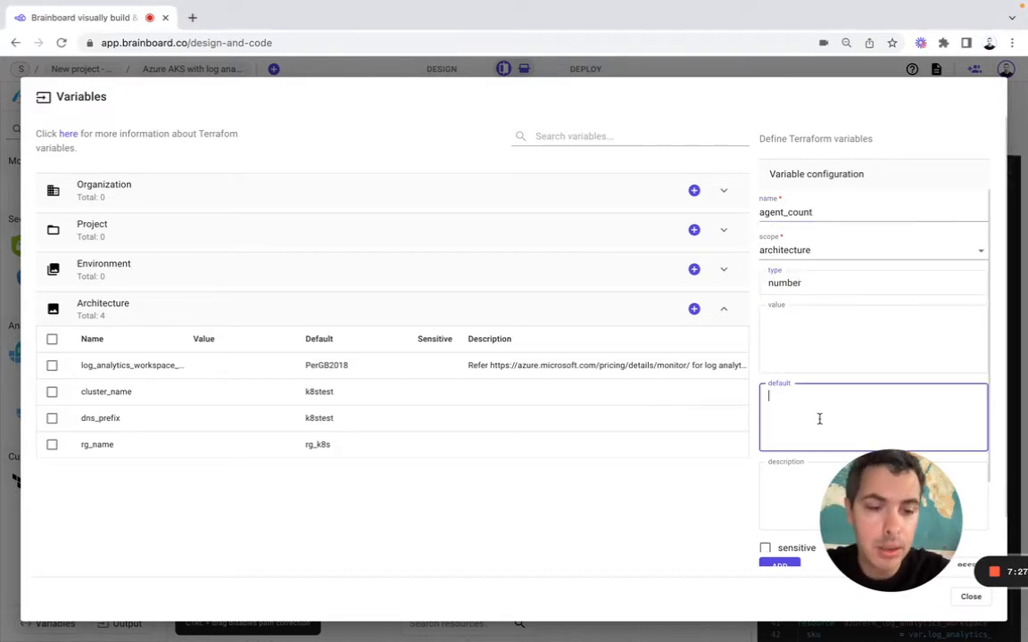
left_click(785, 564)
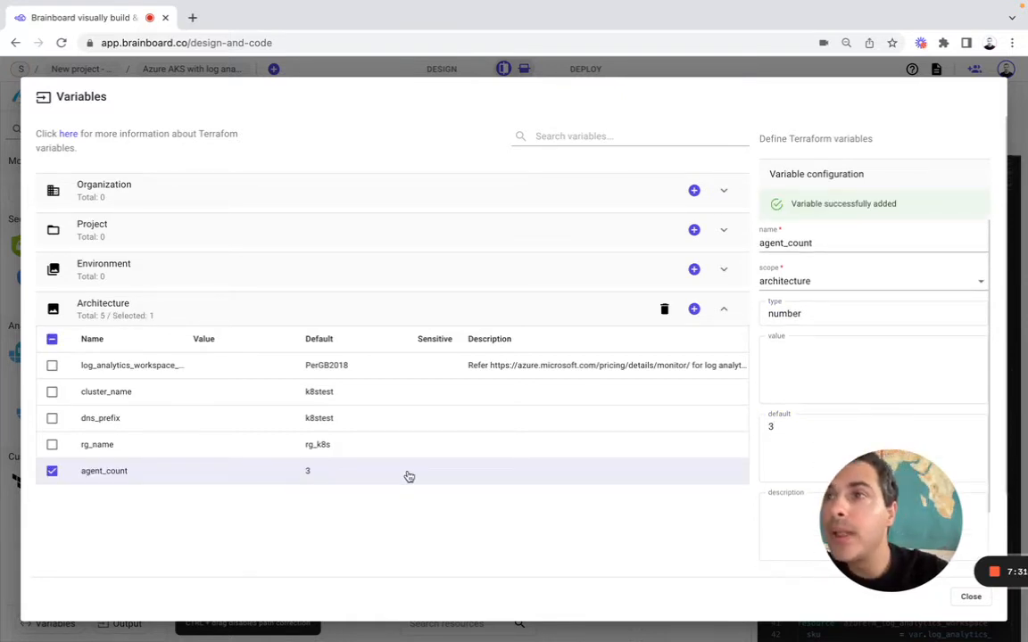
- Add an architecture variable named client_id with the default "your client id", quotation marks included
left_click(694, 309)
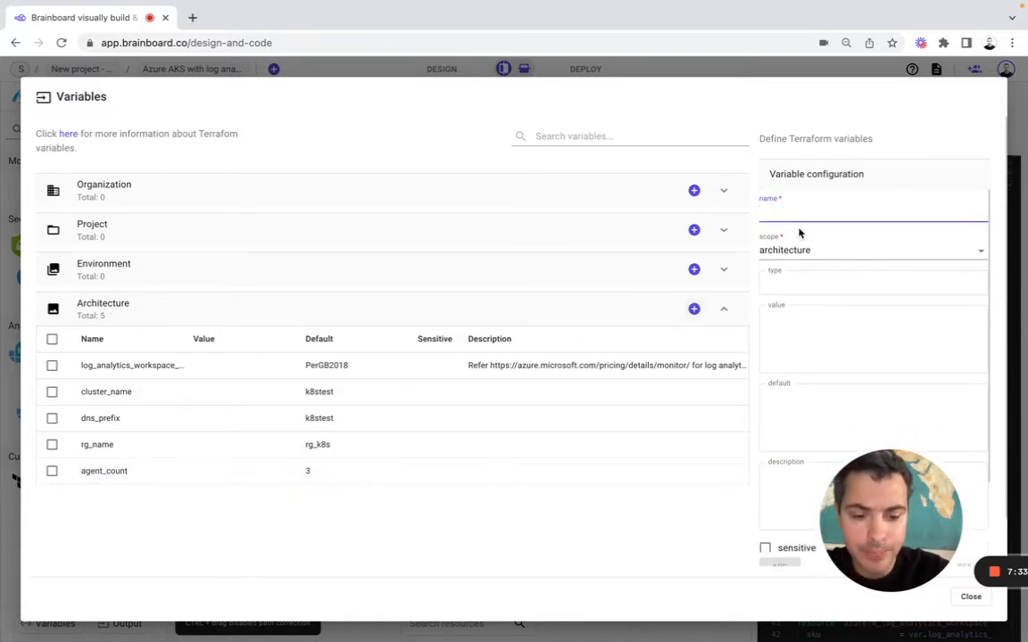
type("client_id")
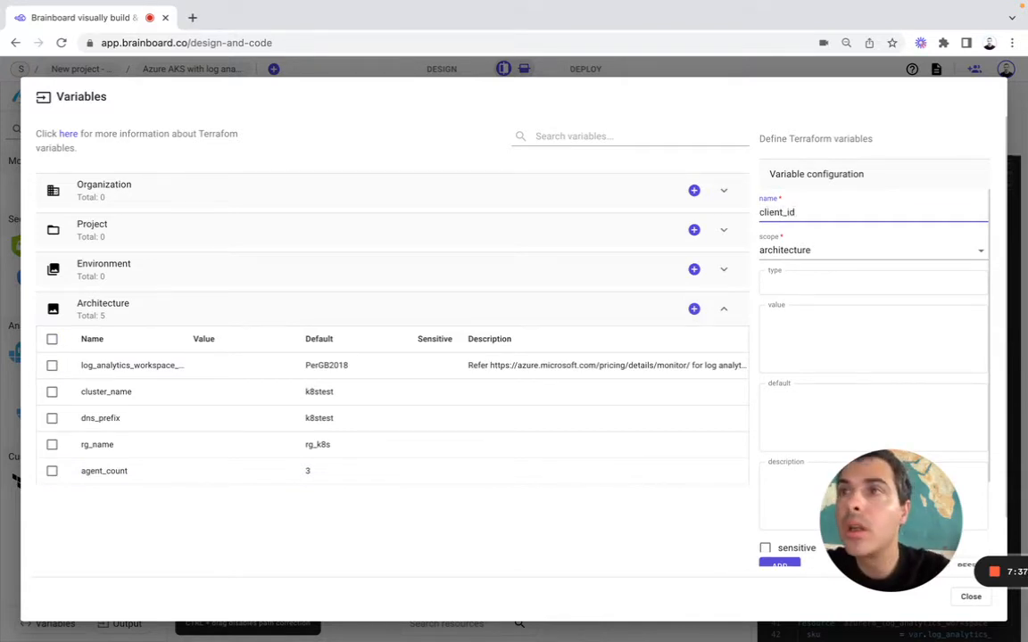
key("super+Tab")
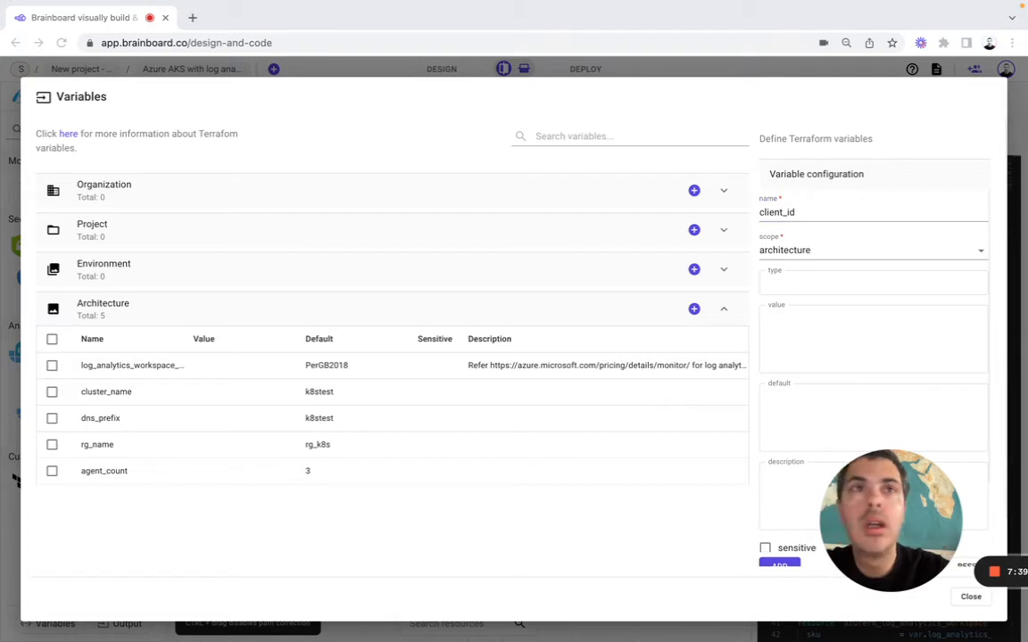
left_click(804, 424)
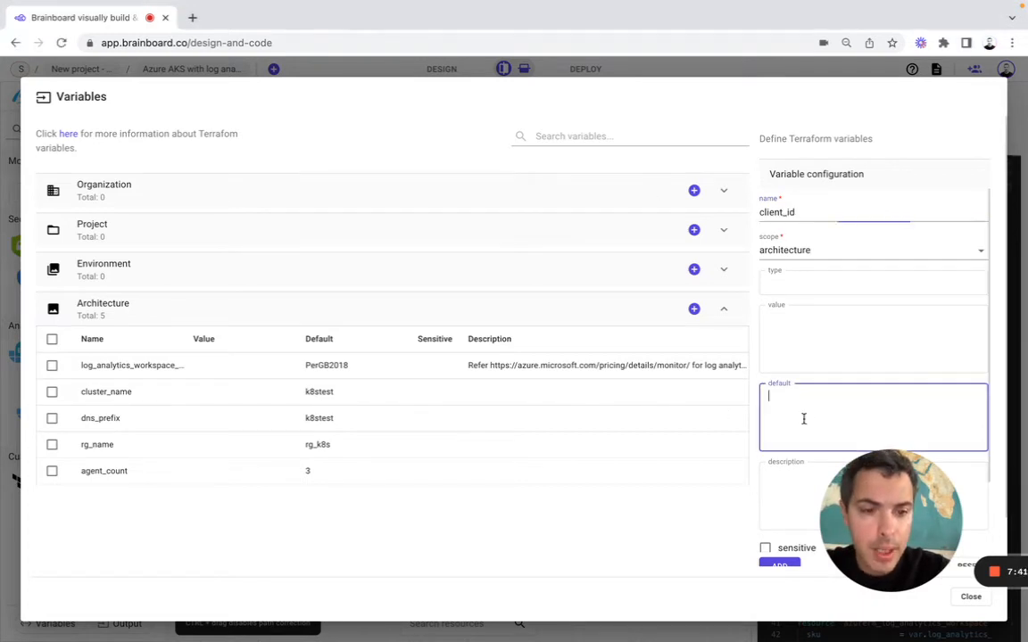
key("super+Tab")
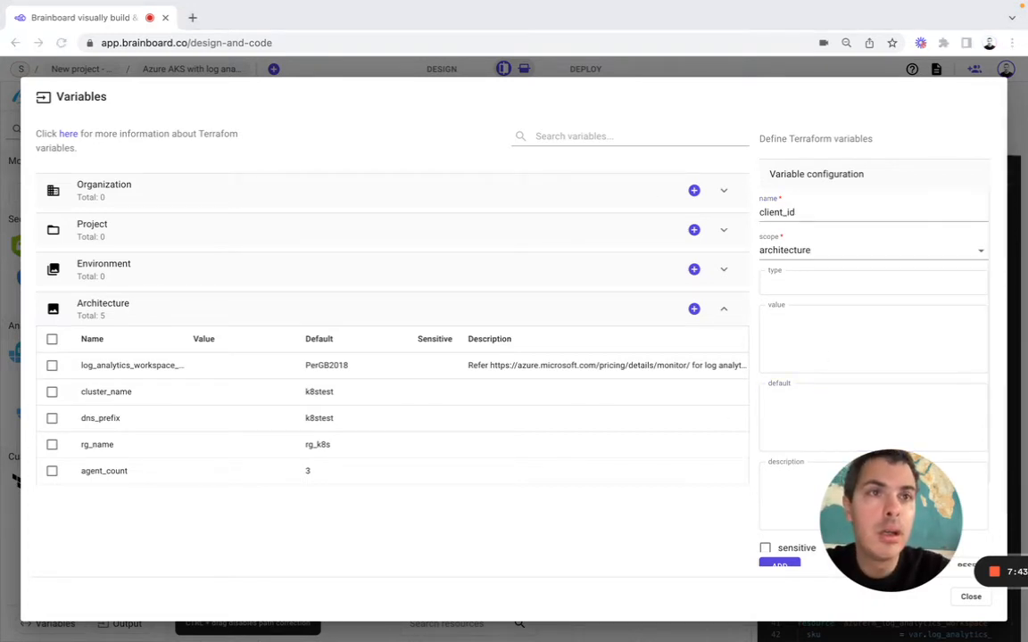
left_click(789, 421)
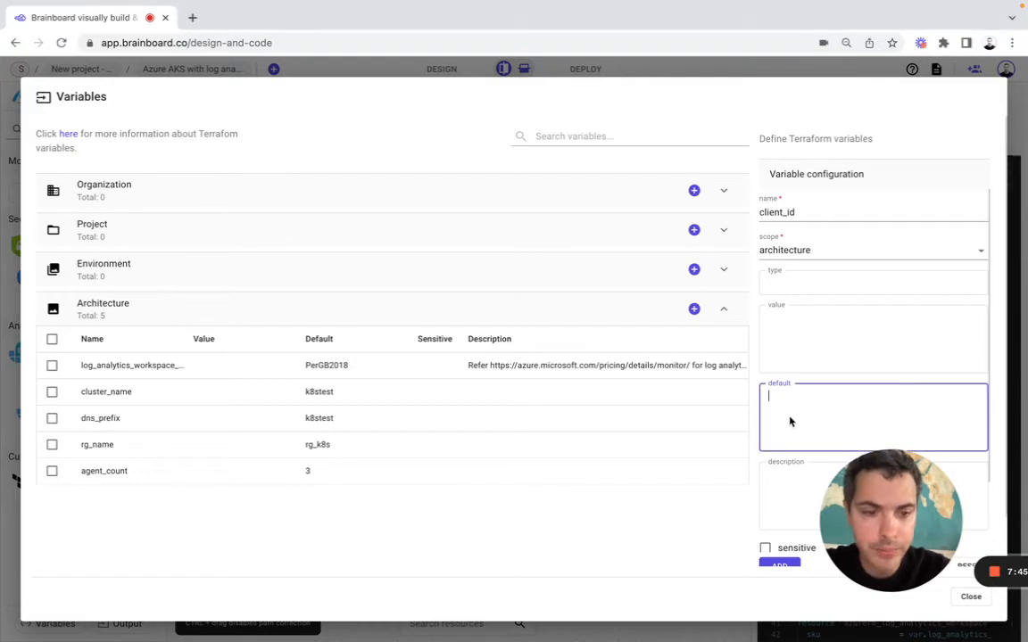
type("\"your client id\"")
left_click(779, 565)
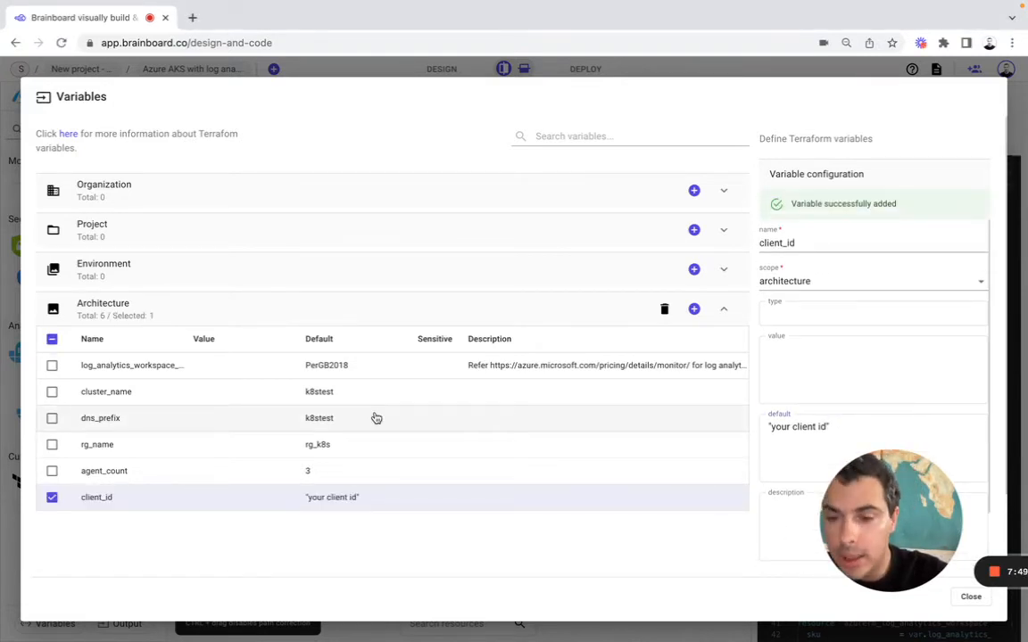
- Add an architecture variable named client_secret with a quoted placeholder for the client secret as its default
left_click(694, 308)
left_click(810, 218)
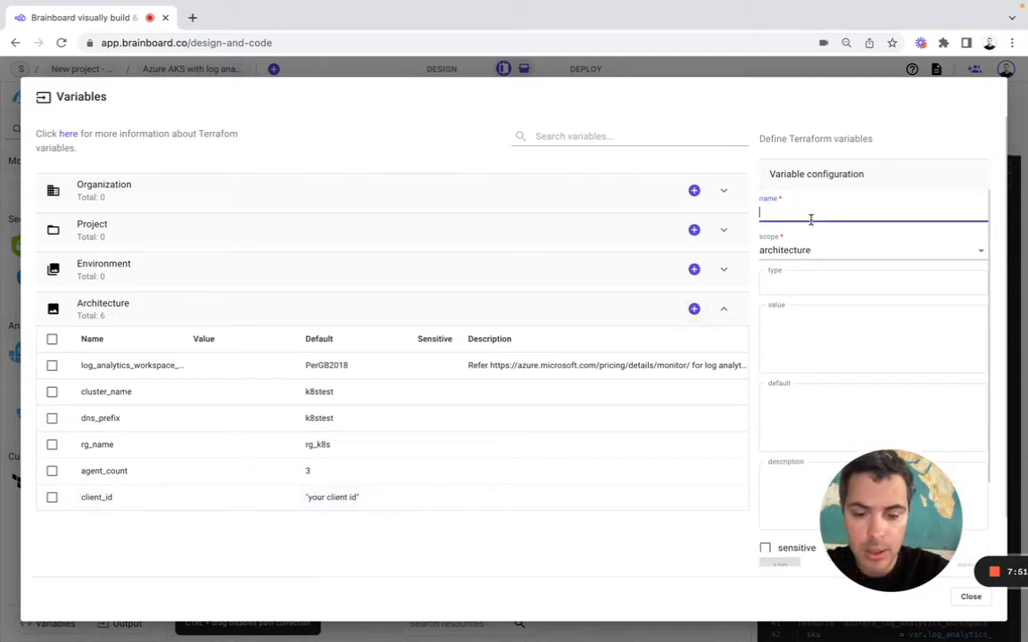
type("client_secret")
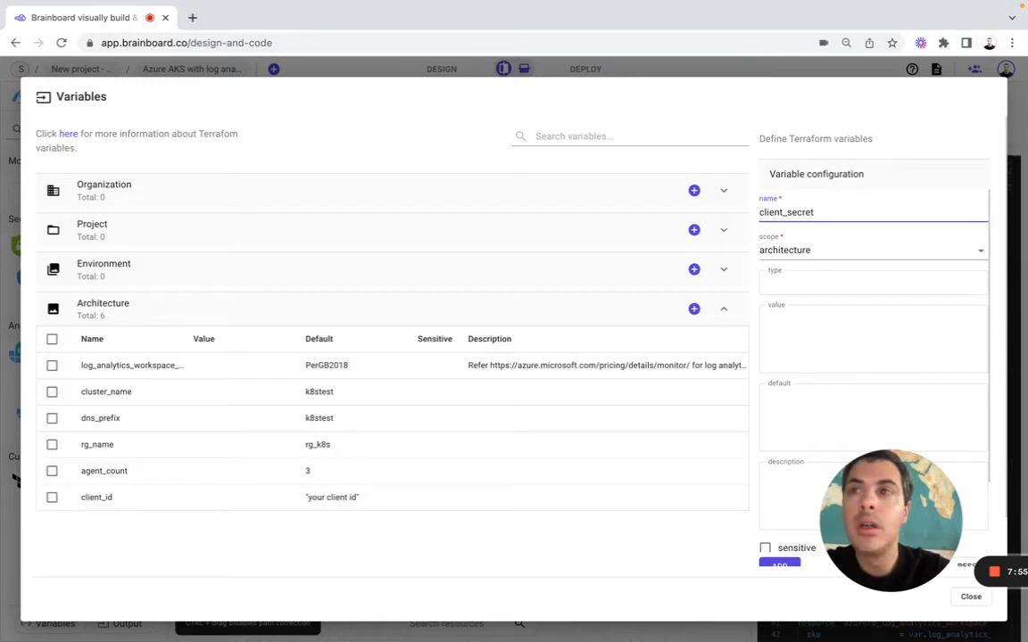
key("super+Tab")
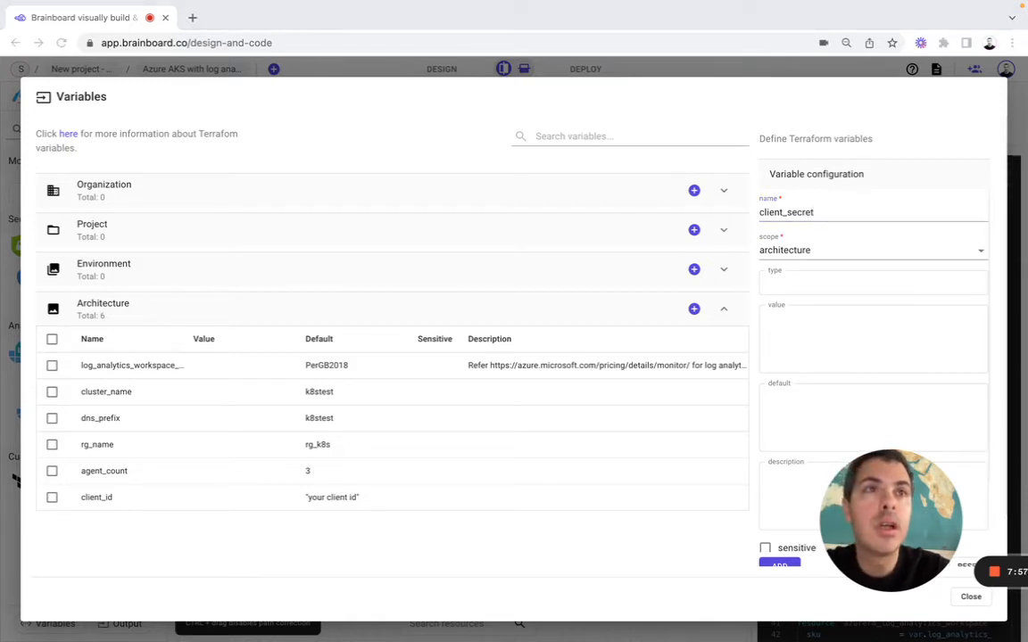
key("super+Tab")
left_click(806, 409)
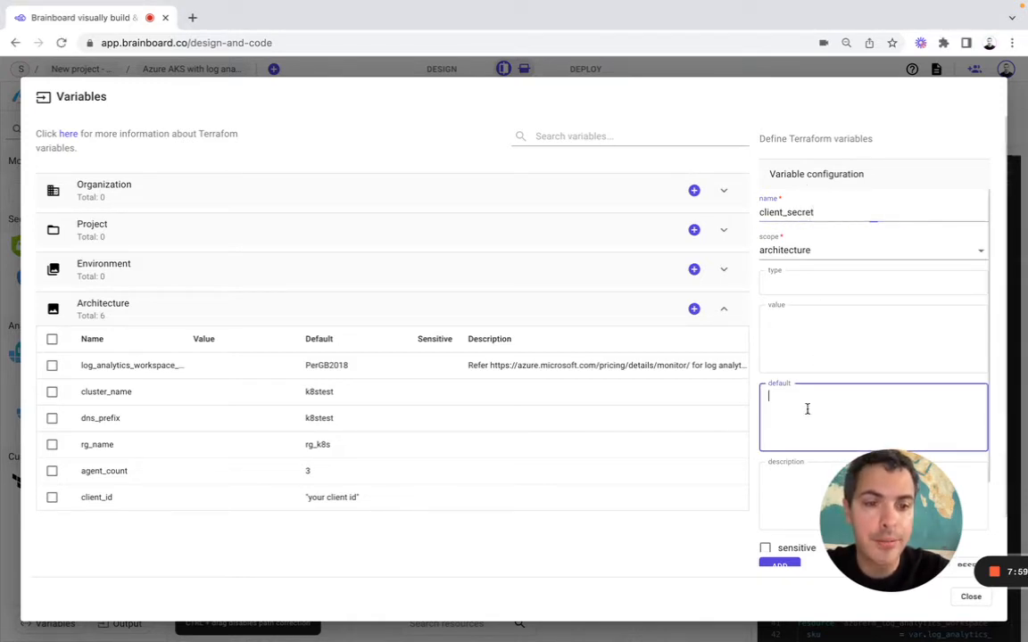
key("super+Tab")
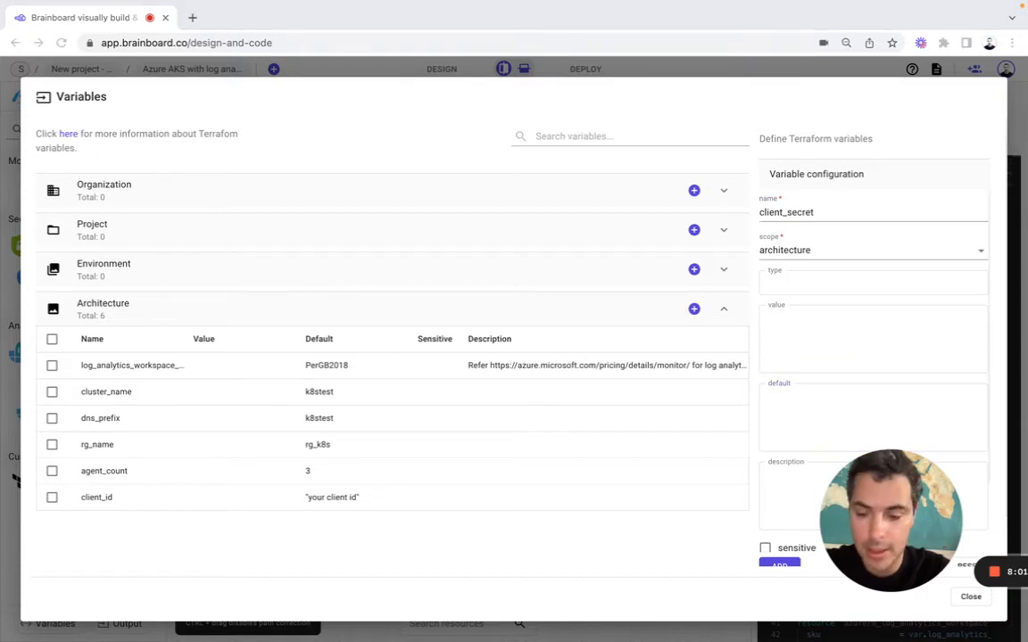
left_click(791, 419)
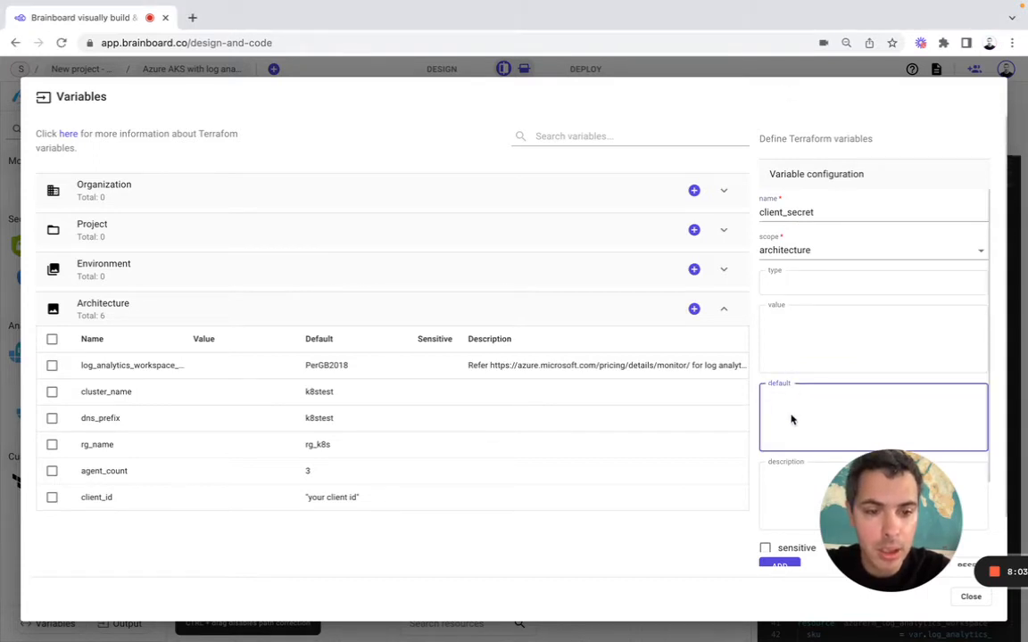
scroll(791, 420, "down", 1)
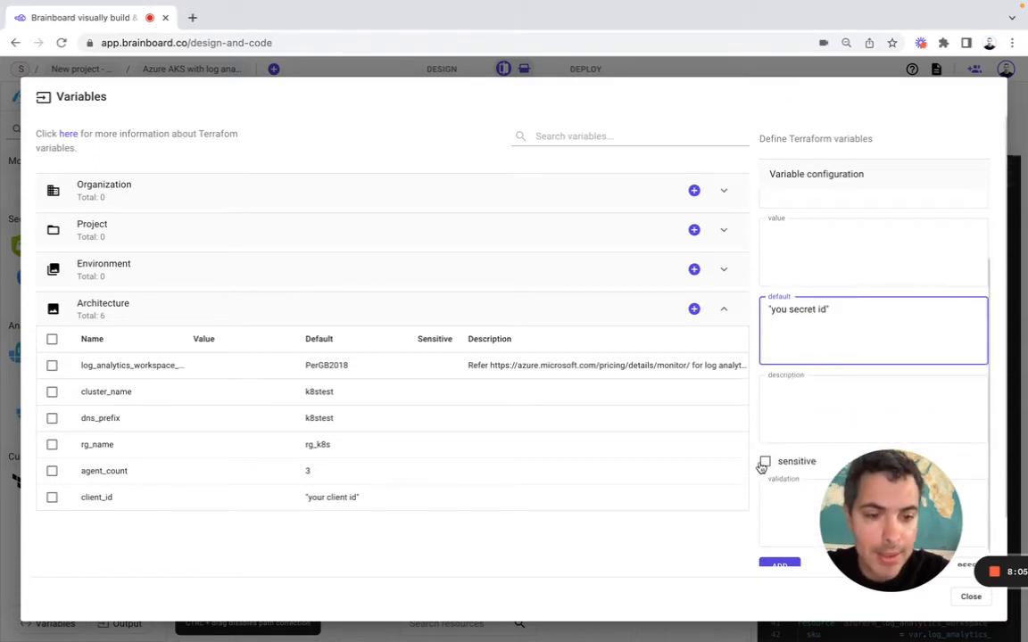
left_click(776, 567)
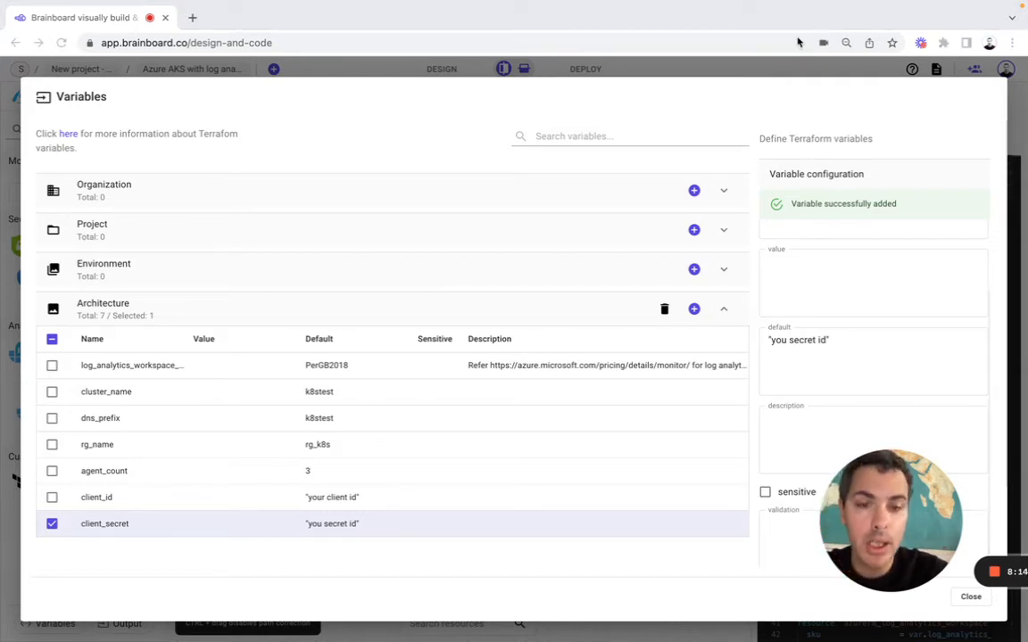
- Try to add another architecture variable named cluster_name with type string and default k8stest
left_click(694, 309)
type("cluster_name")
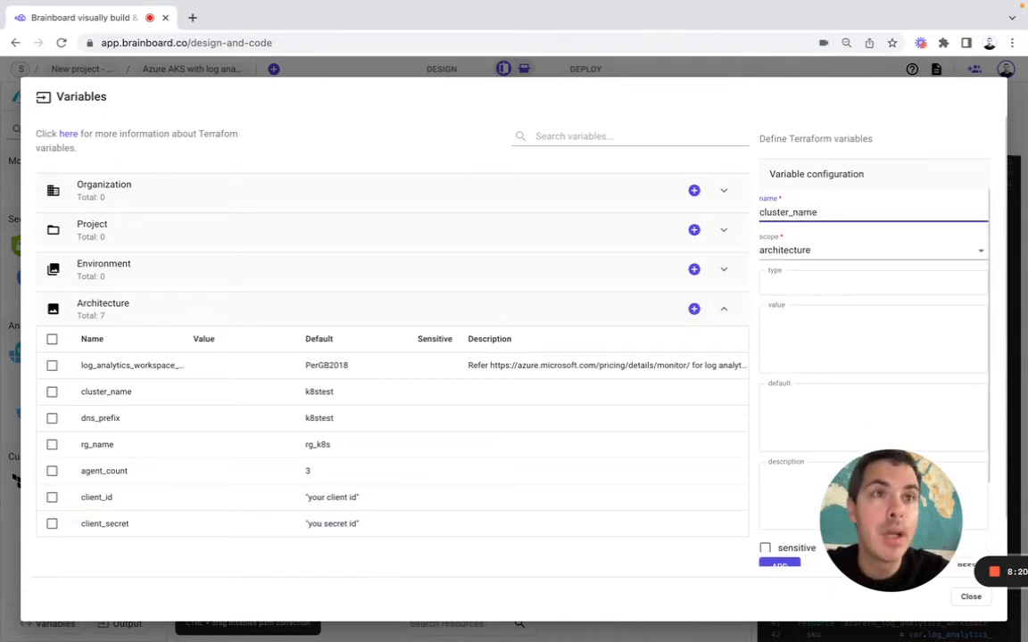
left_click(809, 286)
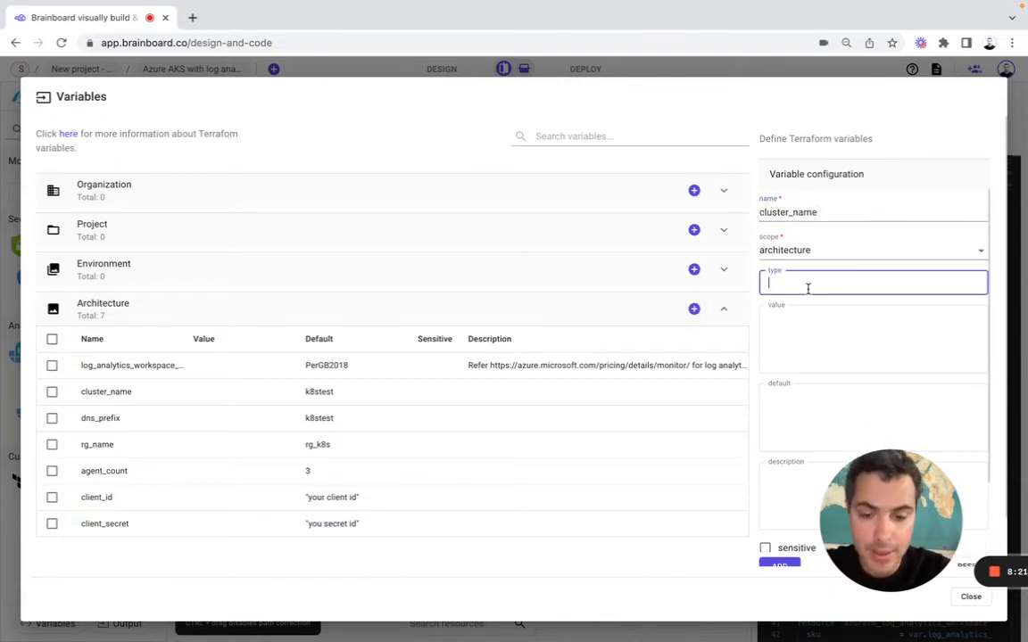
left_click(790, 431)
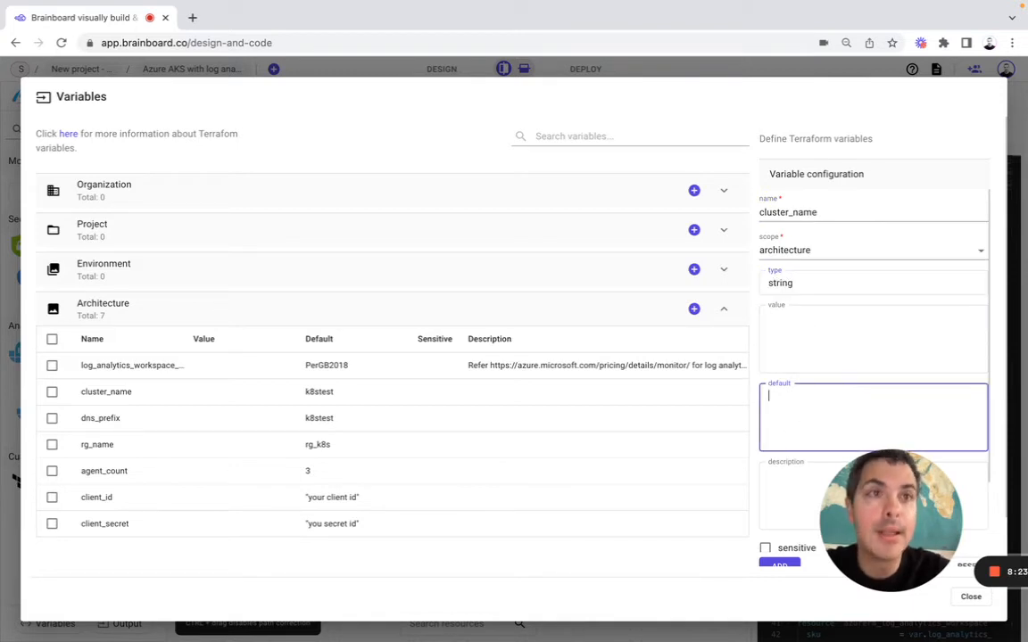
key("super+Tab")
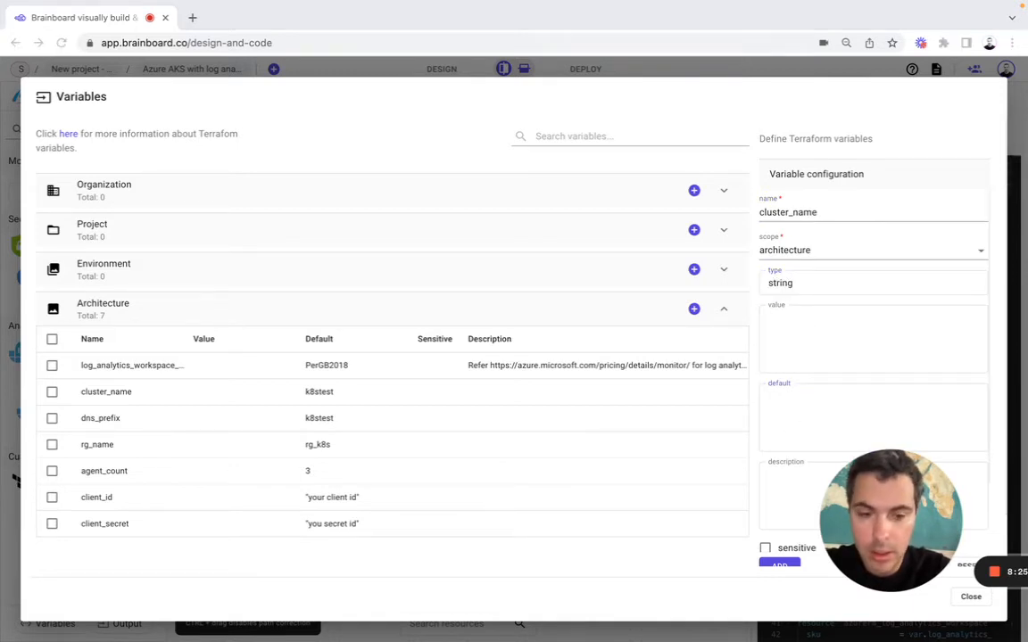
left_click(783, 423)
type("k8stest")
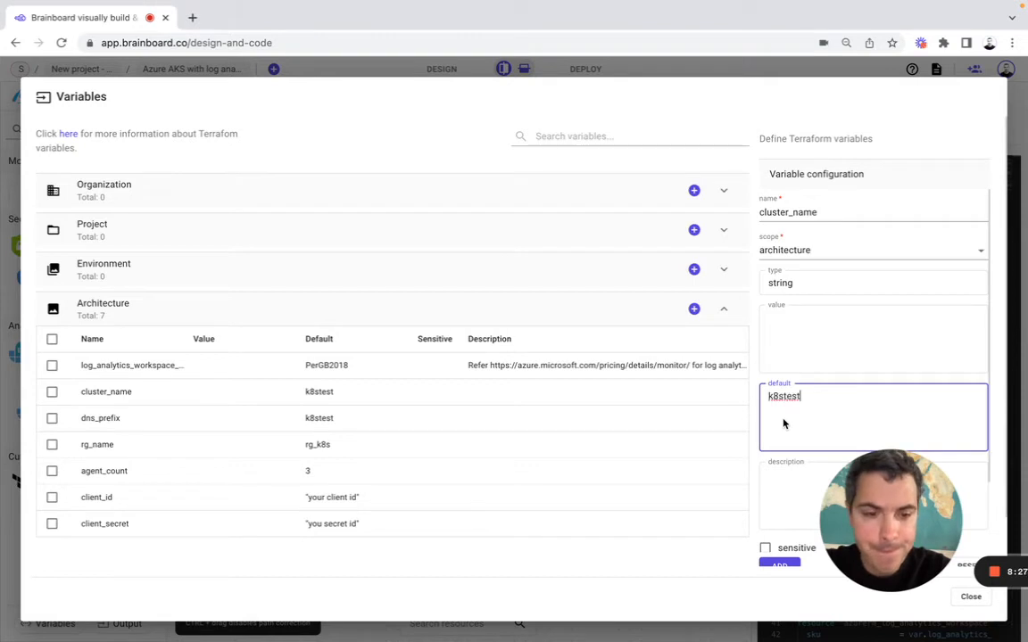
left_click(778, 565)
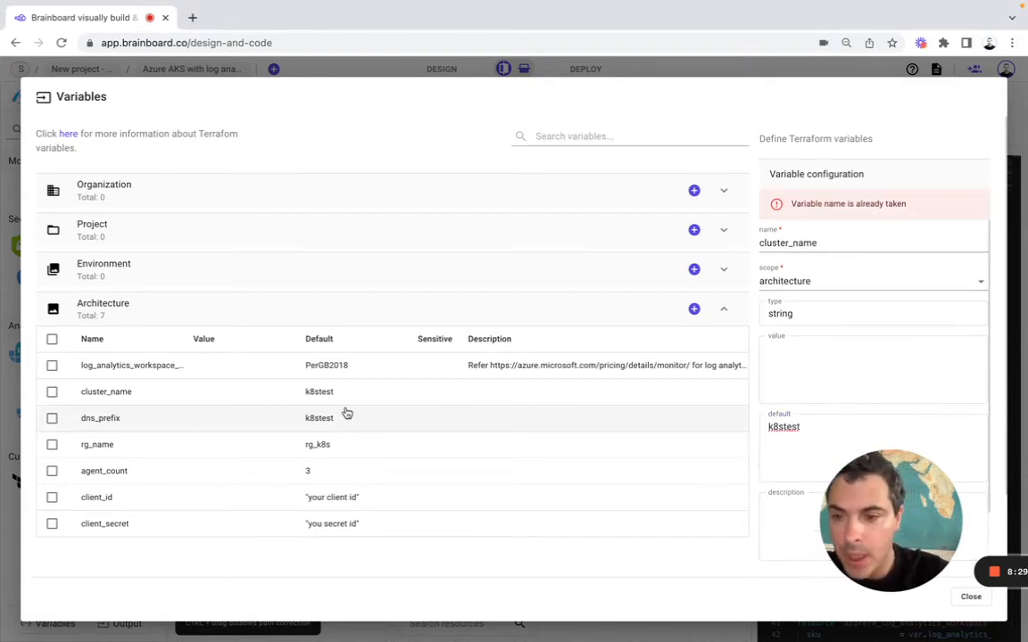
- Start a new architecture variable named log_analytics_workspace_location, reusing the name prefix of the existing log_analytics_workspace_sku variable
left_click(142, 366)
left_click(866, 212)
left_click_drag(866, 212, 755, 218)
key("ctrl+c")
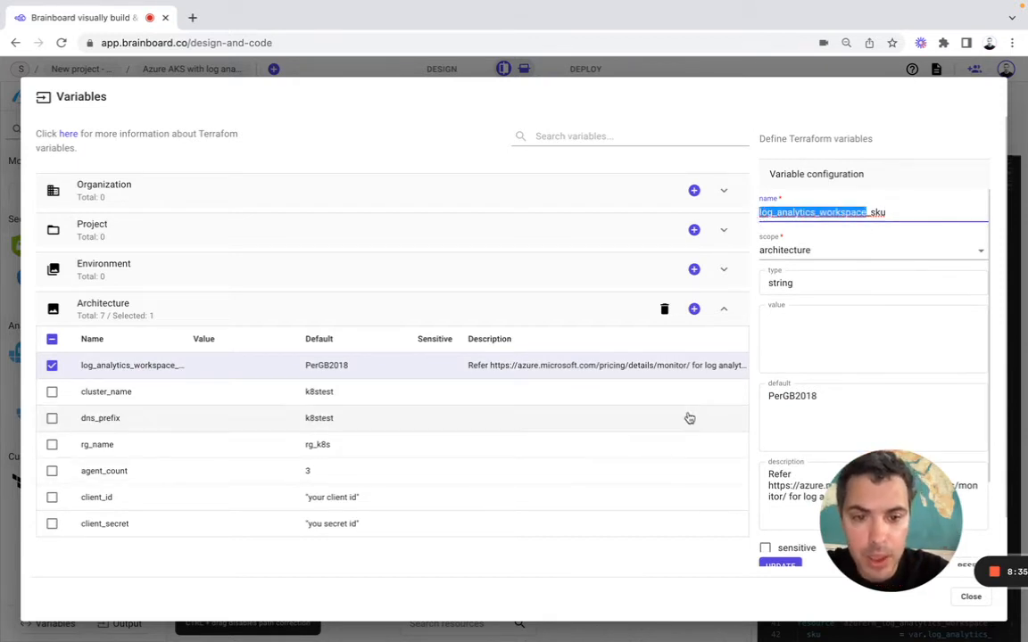
left_click(694, 308)
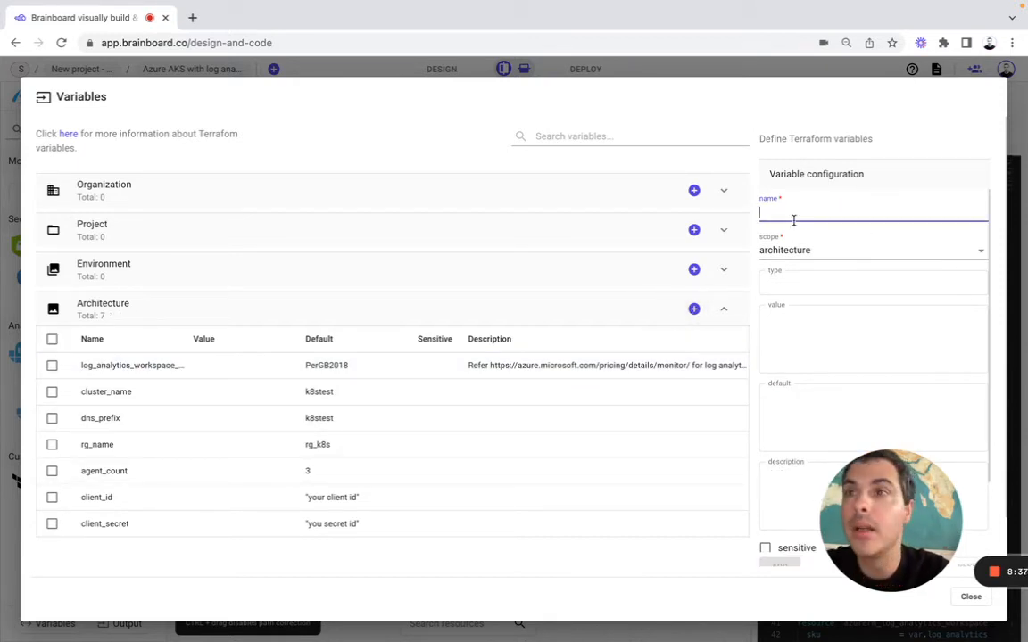
key("ctrl+v")
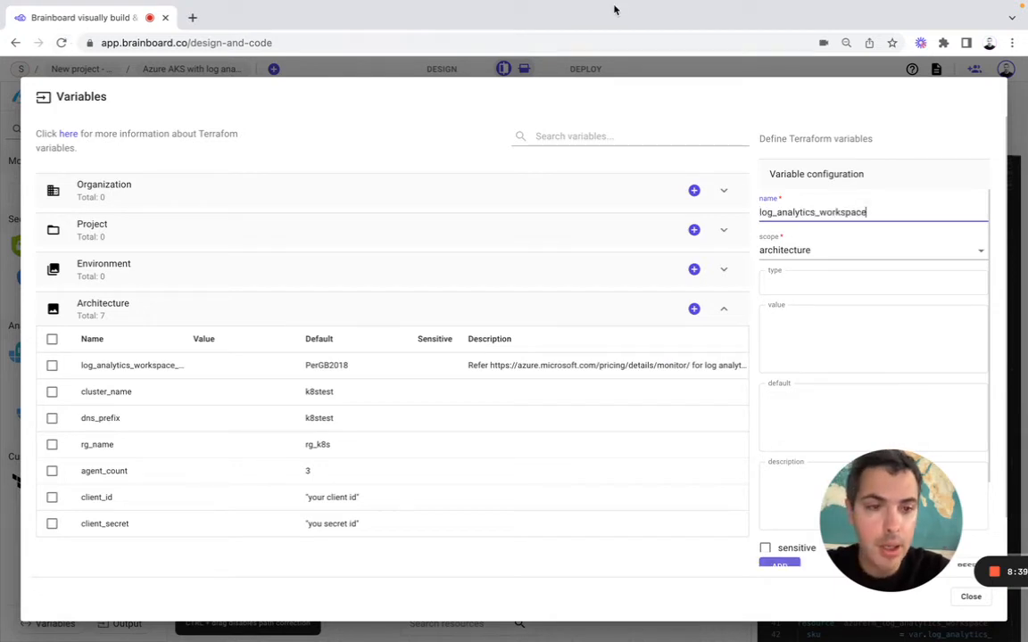
type("_location")
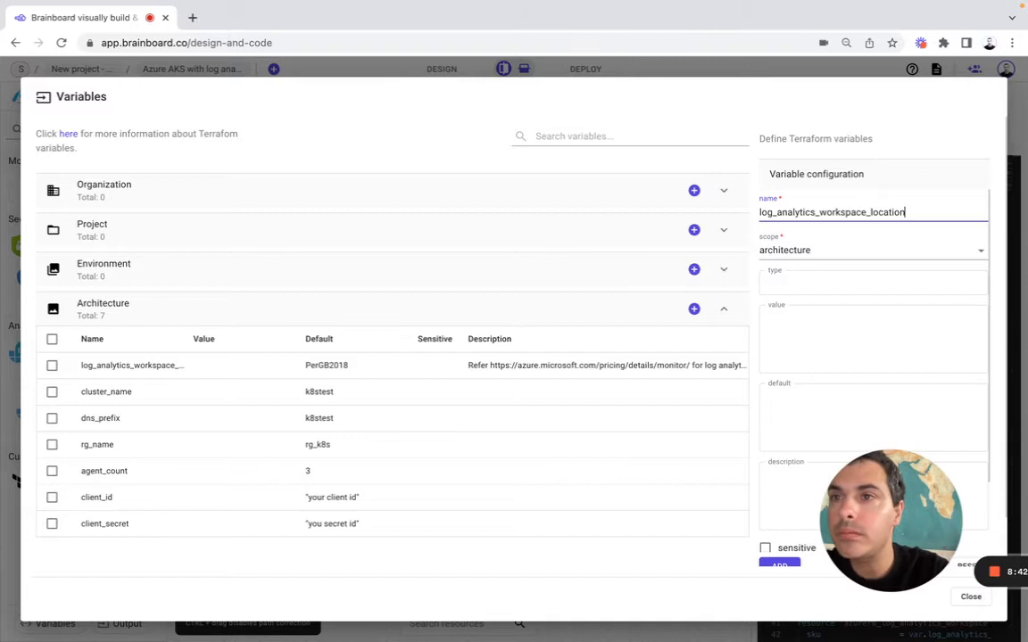
- Set the log_analytics_workspace_location variable's type to string and its default to eastus
key("super+Tab")
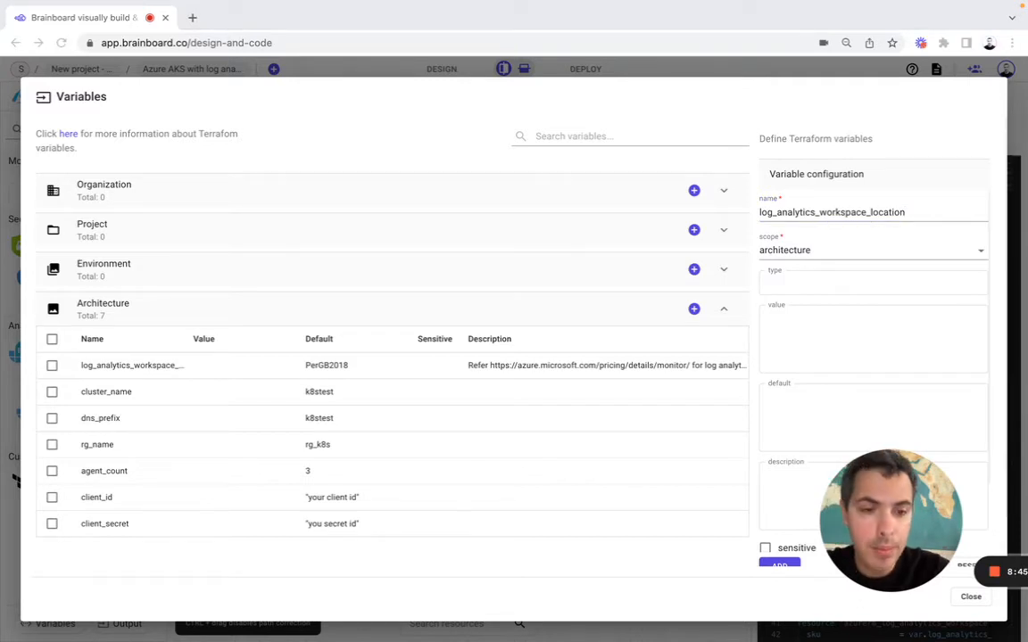
key("super+Tab")
left_click(791, 292)
type("s")
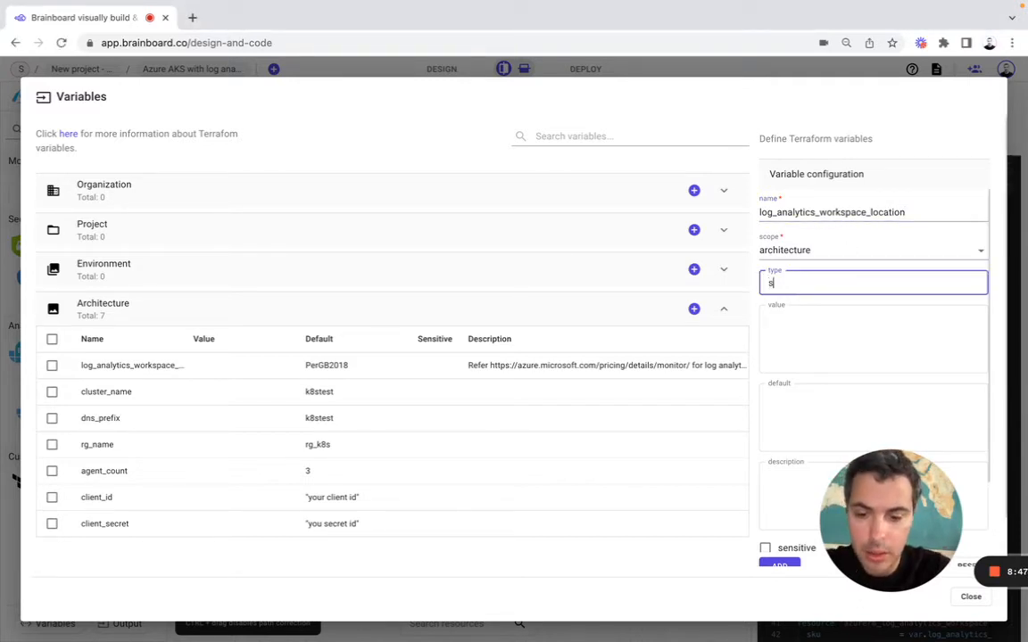
type("tring")
left_click(800, 419)
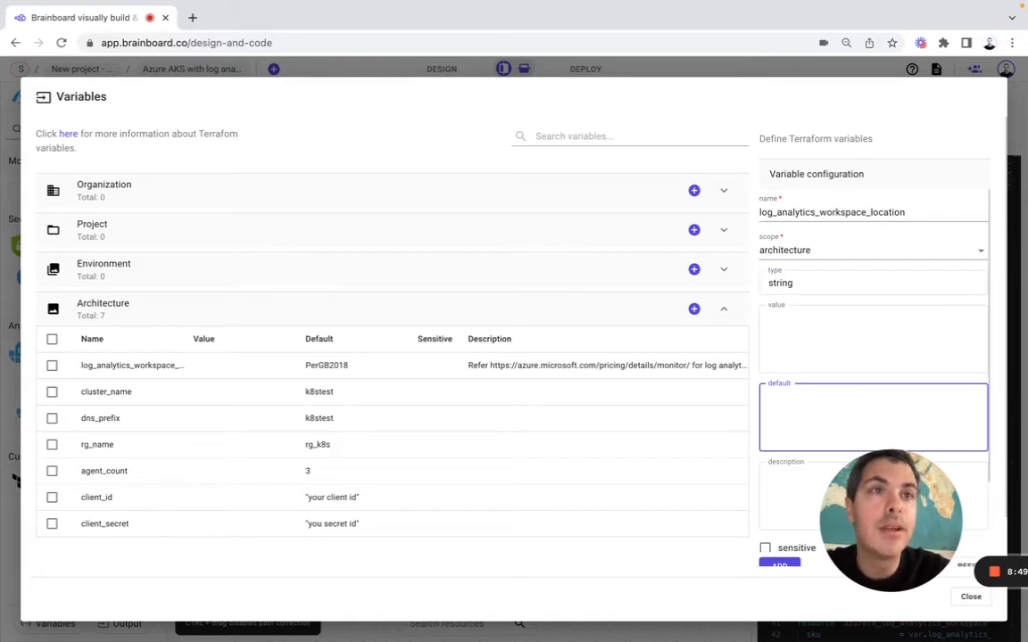
key("super+Tab")
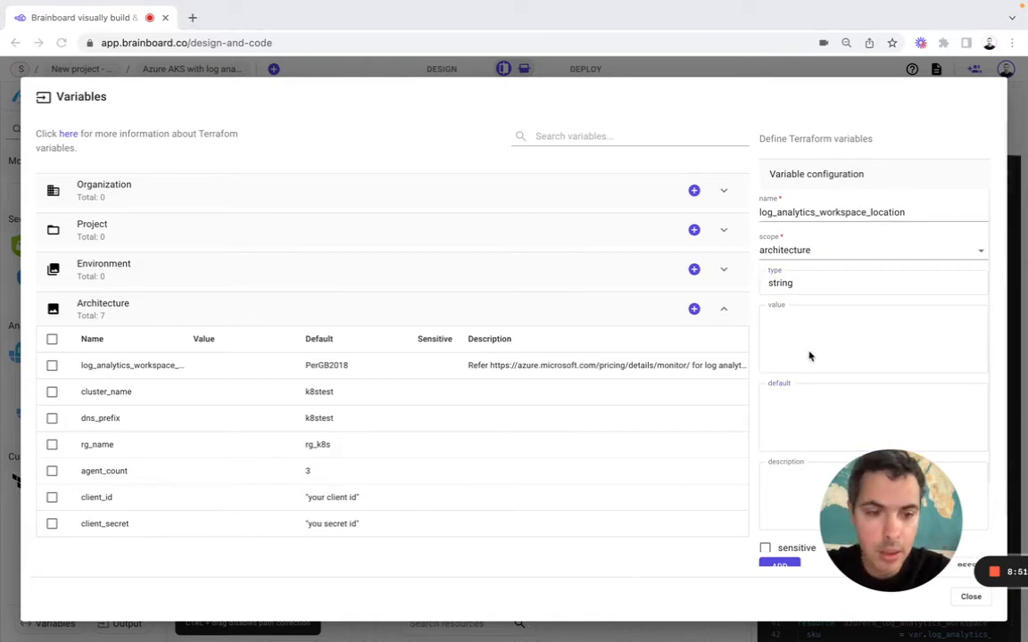
key("super+Tab")
type("eastus")
- Paste the Azure global-infrastructure services reference for log analytics as the location variable's description and add the variable
left_click(785, 506)
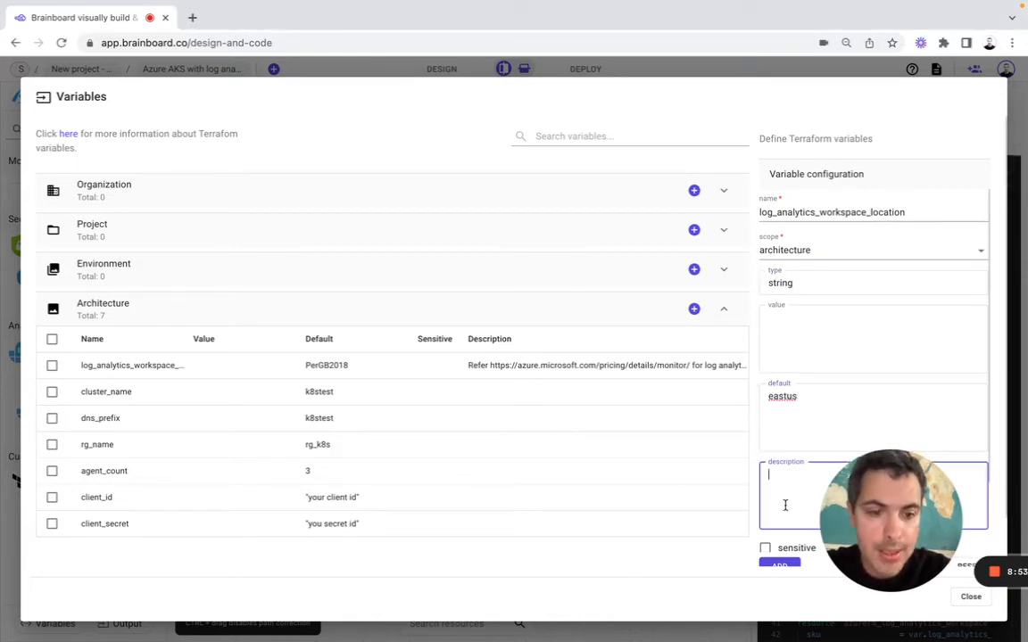
key("super+Tab")
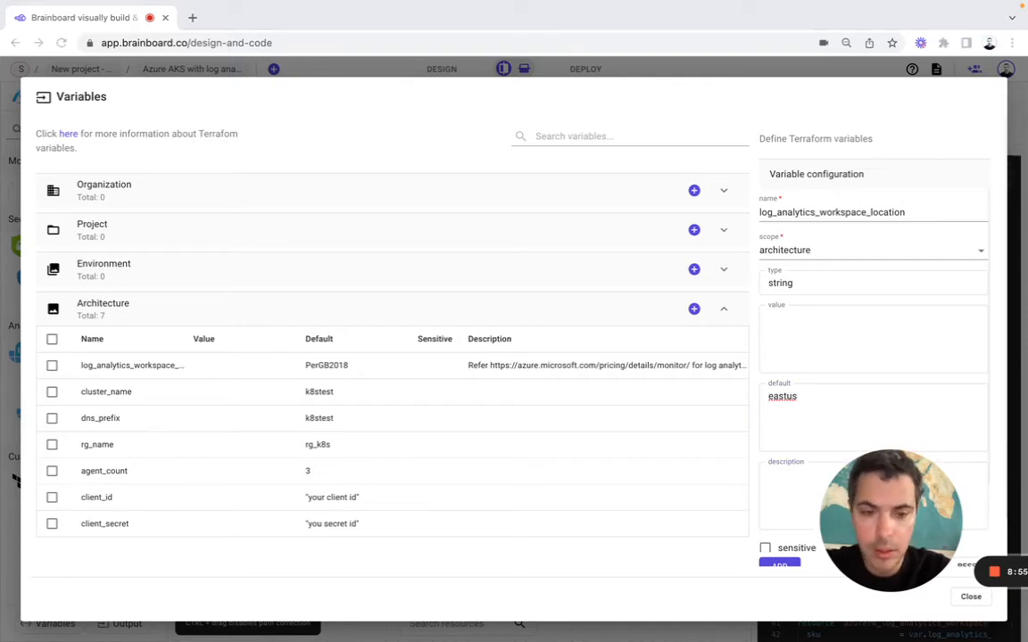
key("super+Tab")
key("super+v")
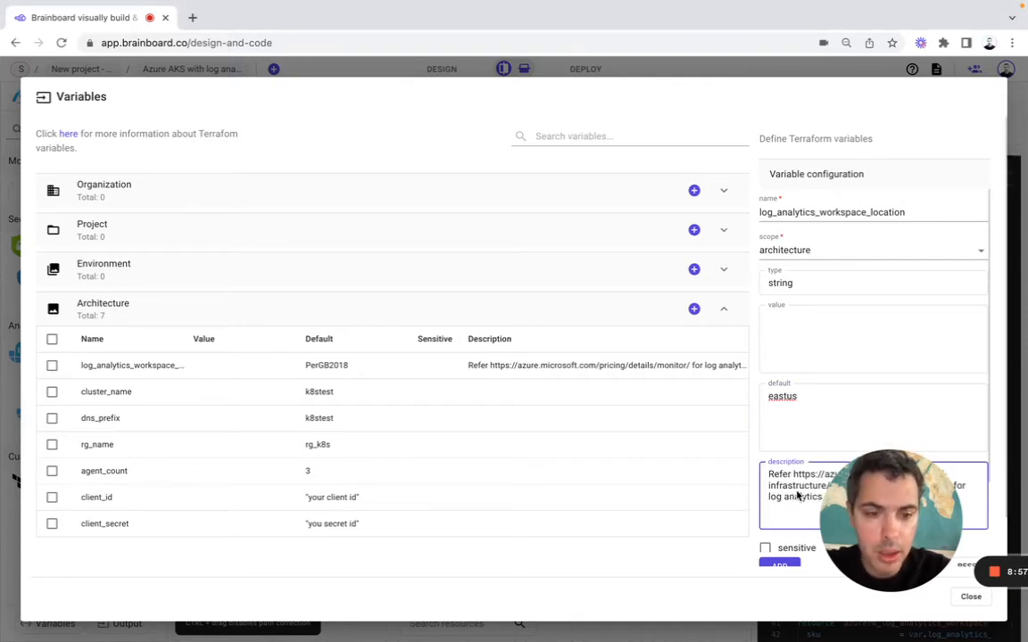
left_click(784, 565)
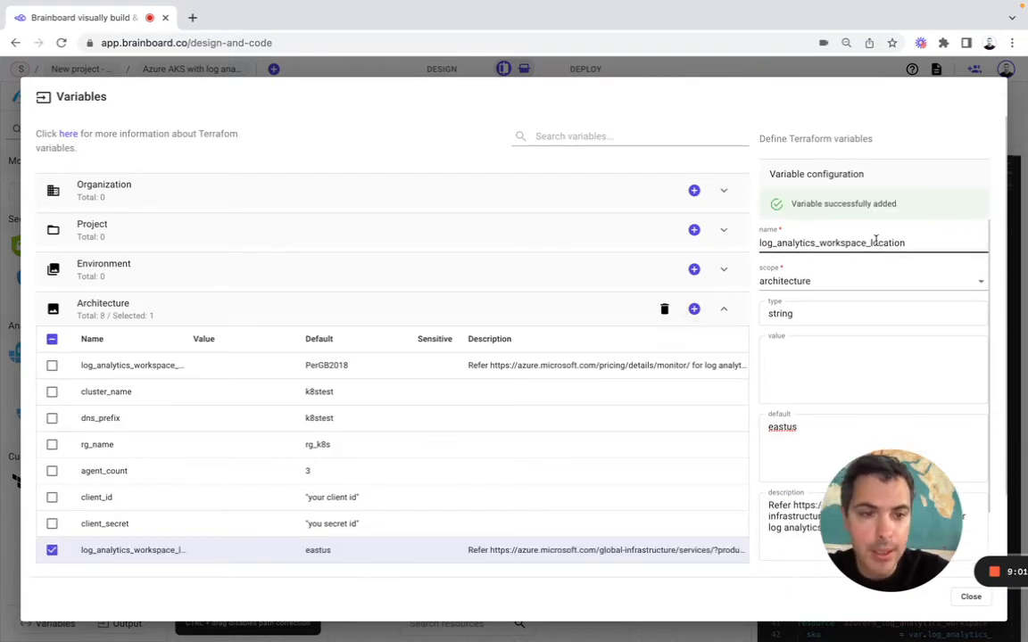
- Start another architecture variable named log_analytics_workspace_name, reusing the copied log_analytics_workspace_ prefix
left_click_drag(869, 242, 761, 243)
key("ctrl+c")
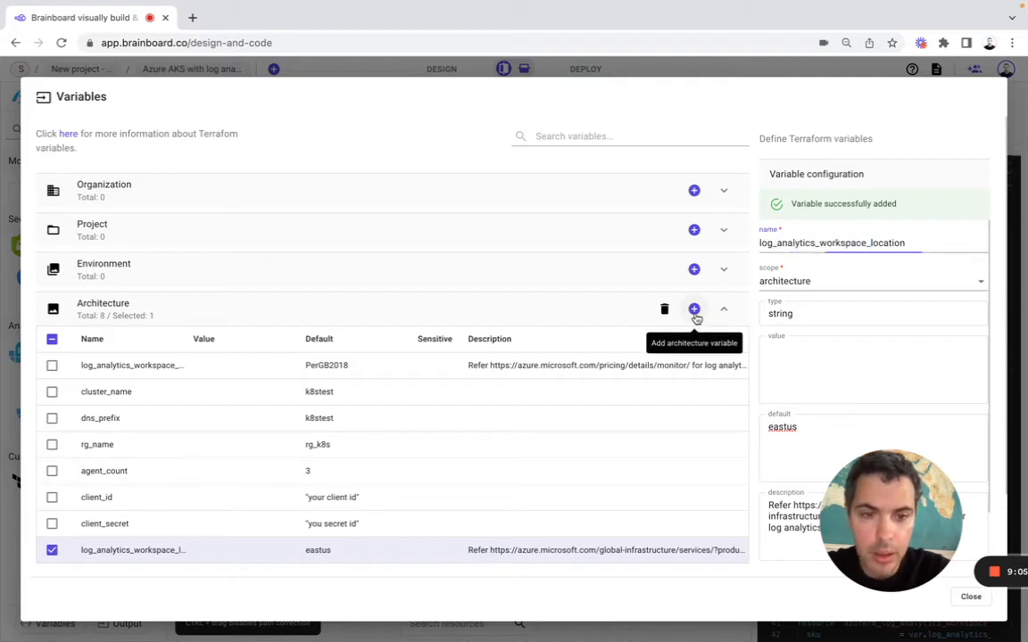
left_click(694, 308)
key("ctrl+v")
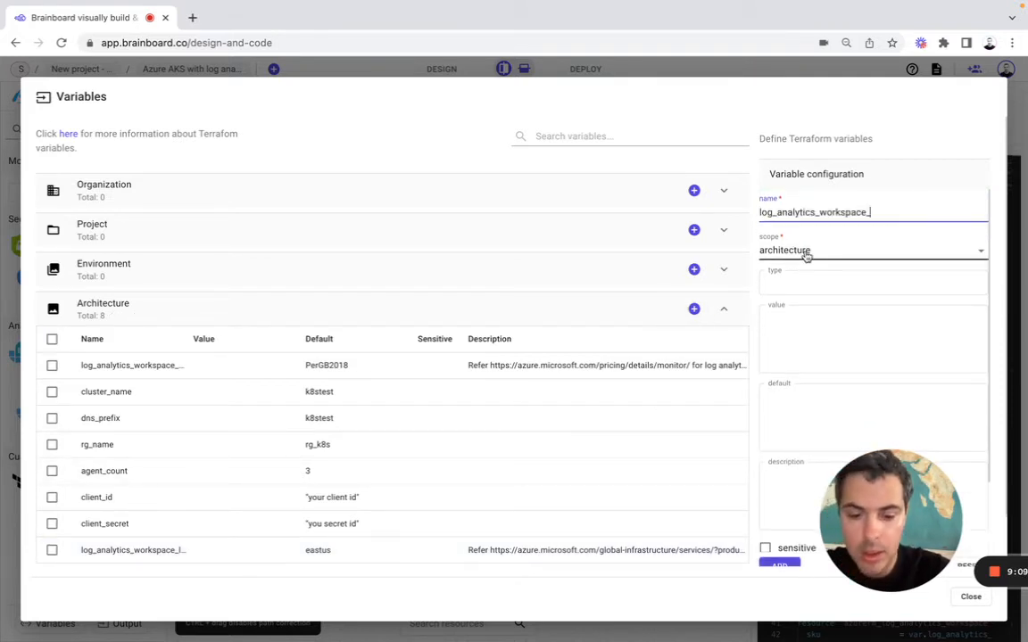
type("name")
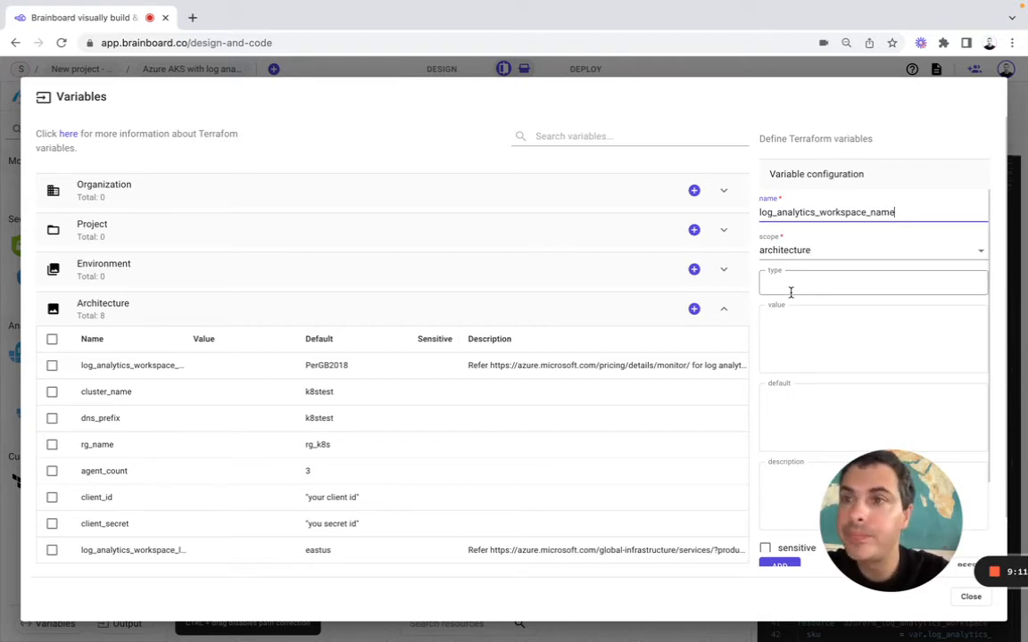
- Give log_analytics_workspace_name the default testLogAnalyticsWorkspaceName and type string, and add the variable
key("alt+Tab")
left_click(776, 421)
type("testLogAnalyticsWorkspaceName")
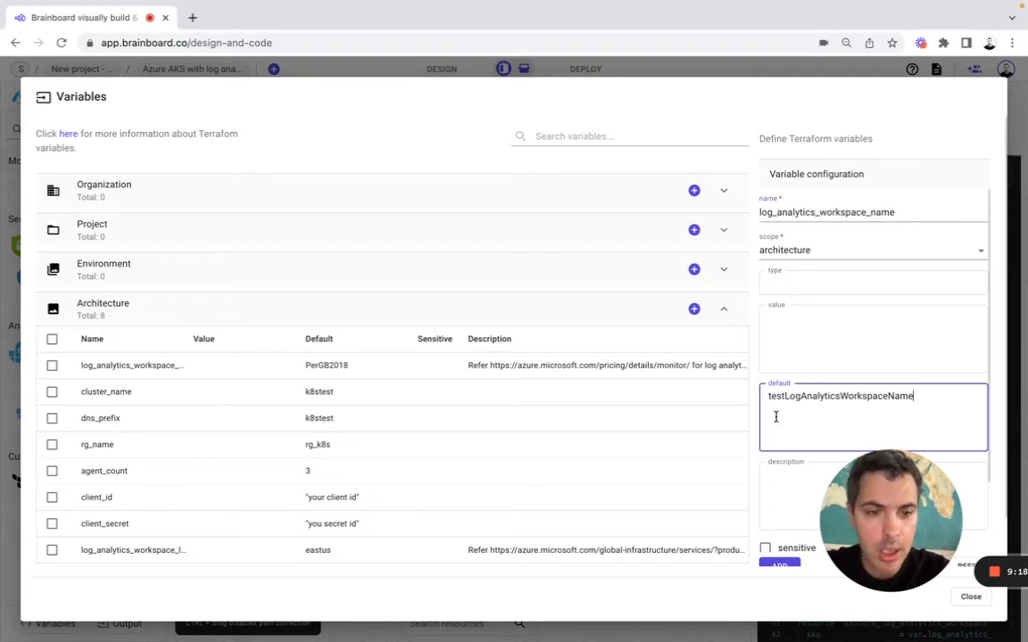
left_click(792, 280)
type("string")
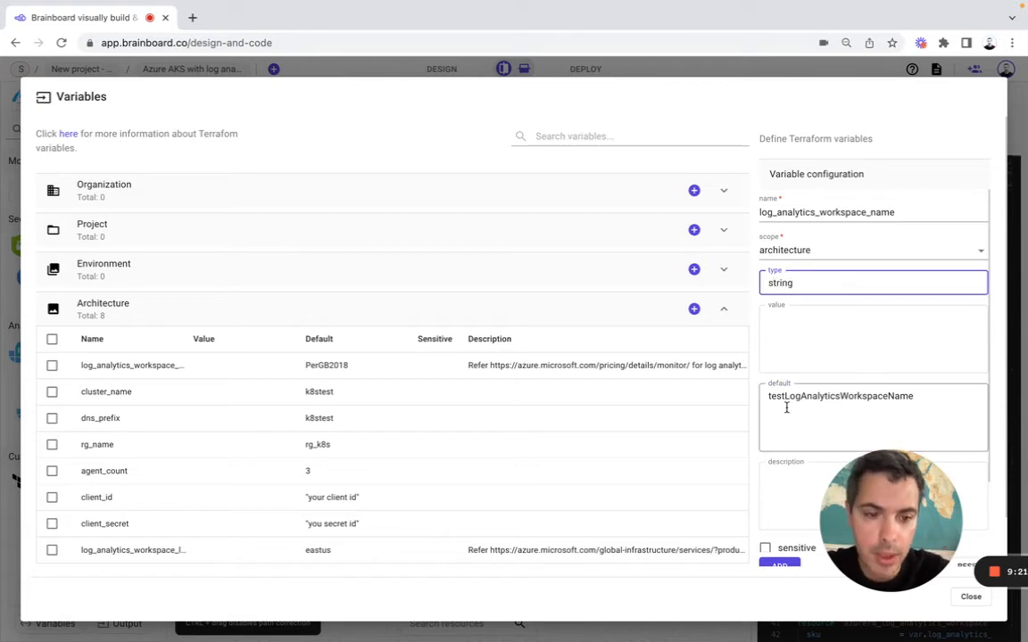
scroll(784, 418, "down", 1)
left_click(785, 563)
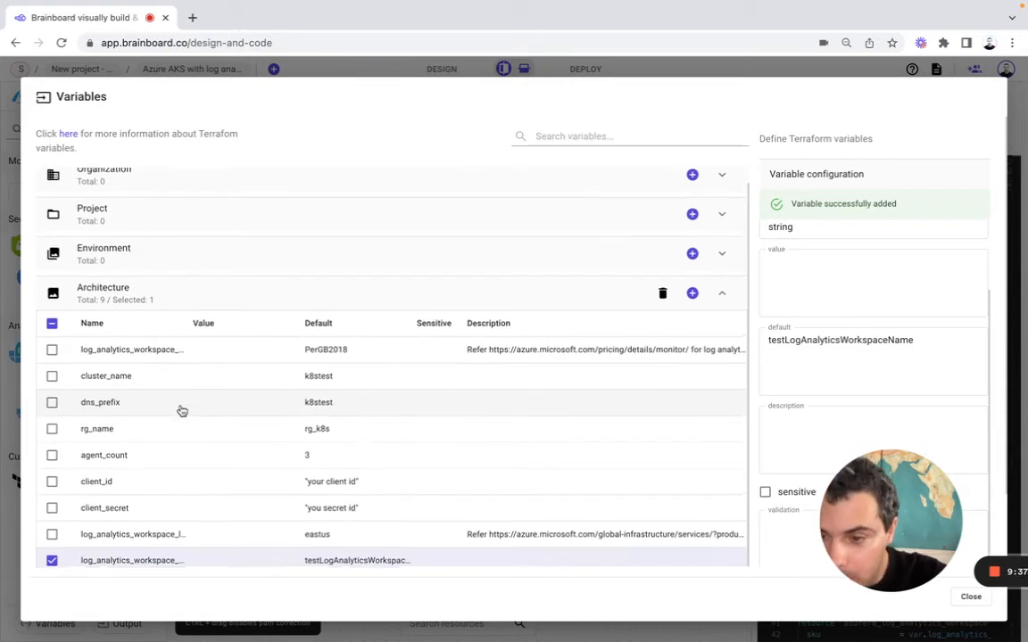
- Try to add another architecture variable named dns_prefix with type string and default k8stest
scroll(181, 411, "up", 1)
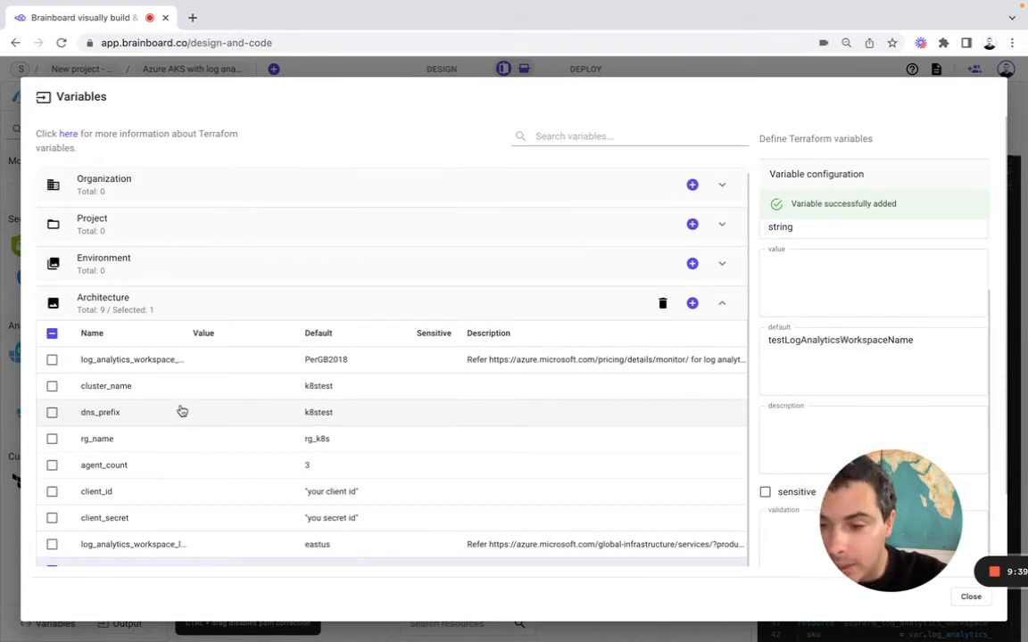
scroll(182, 411, "down", 1)
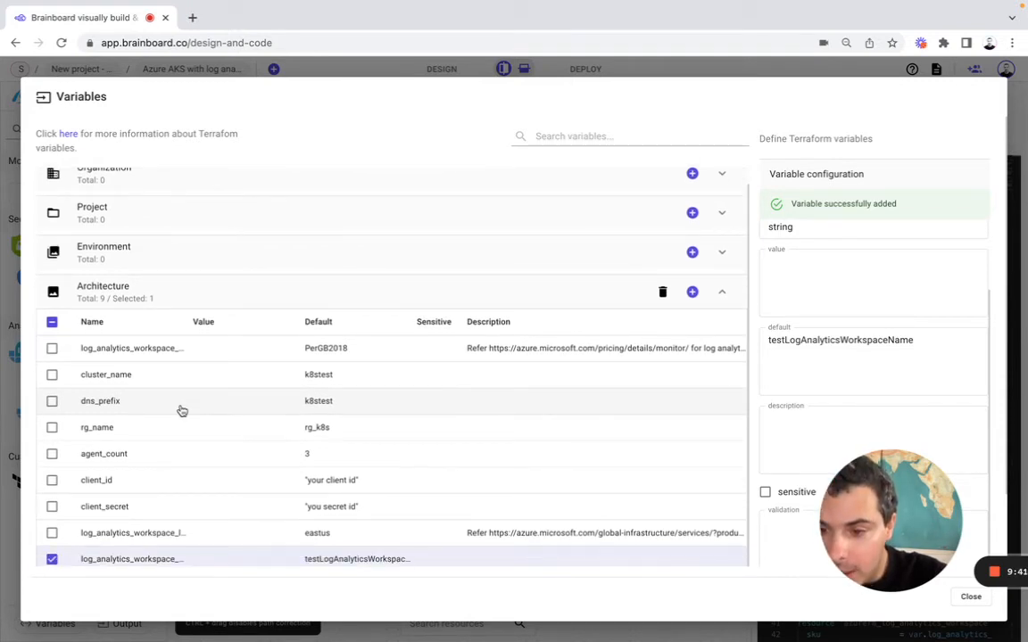
scroll(181, 410, "down", 3)
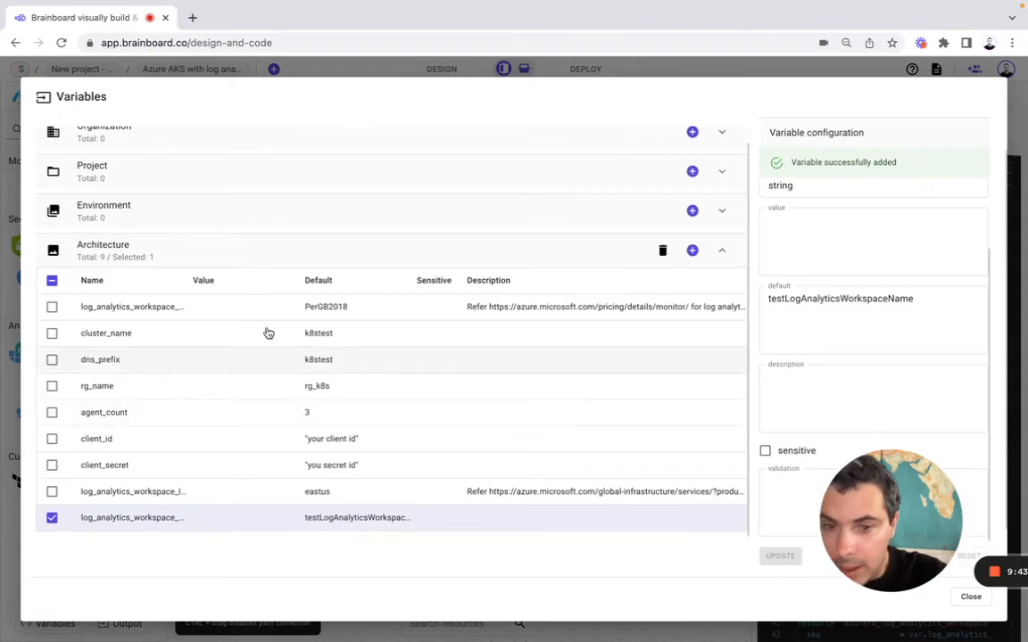
left_click(692, 250)
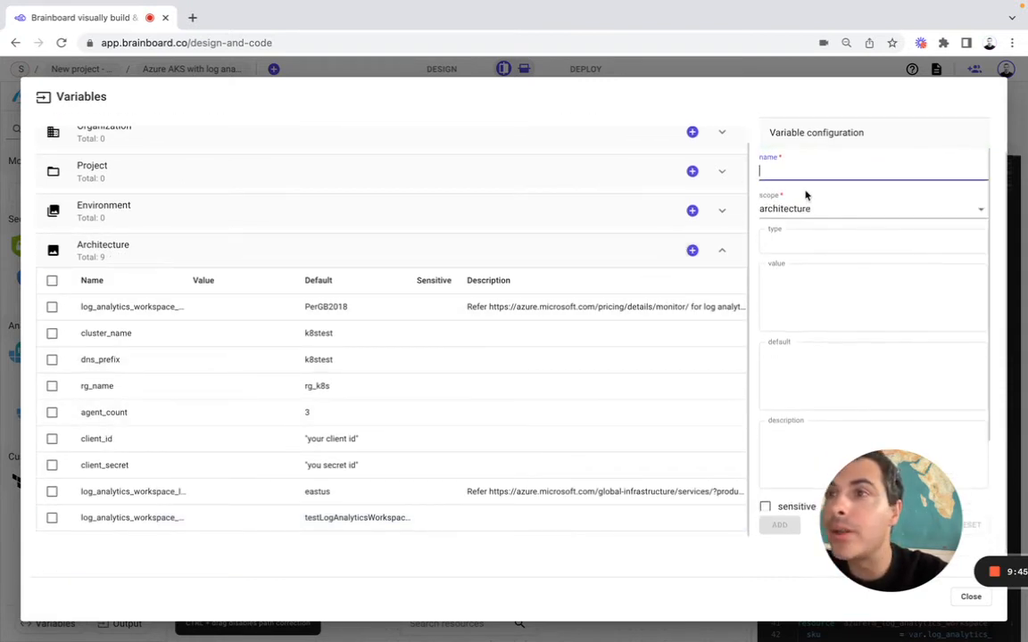
type("dns")
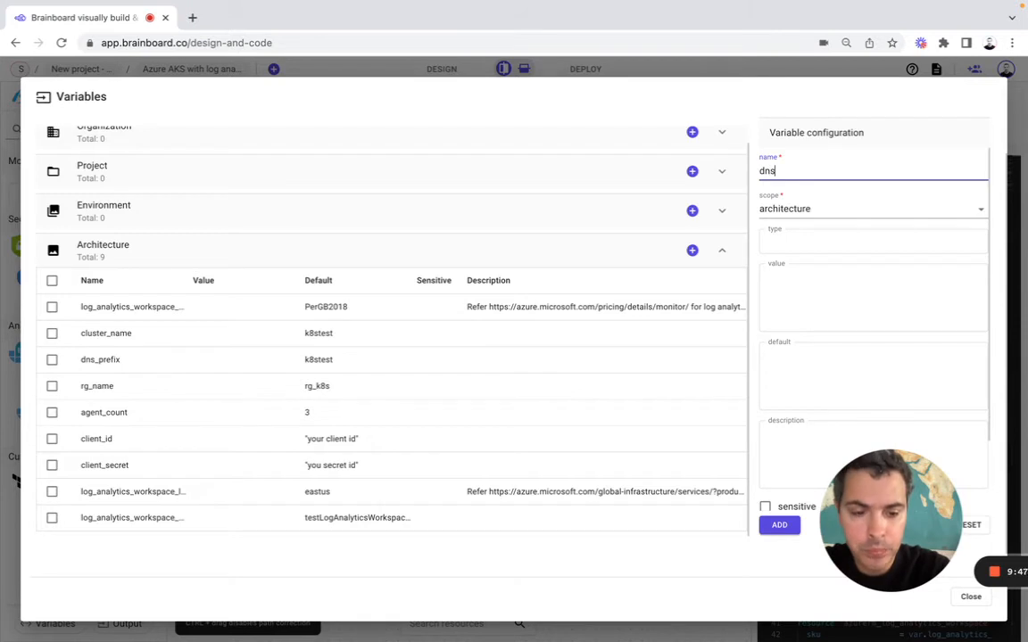
type("_")
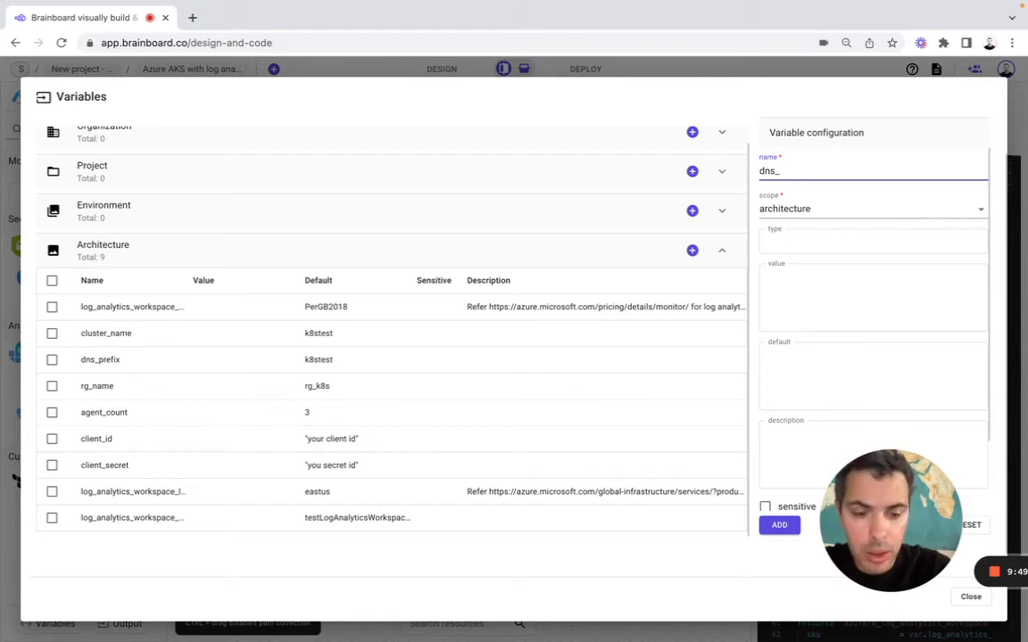
type("prefix")
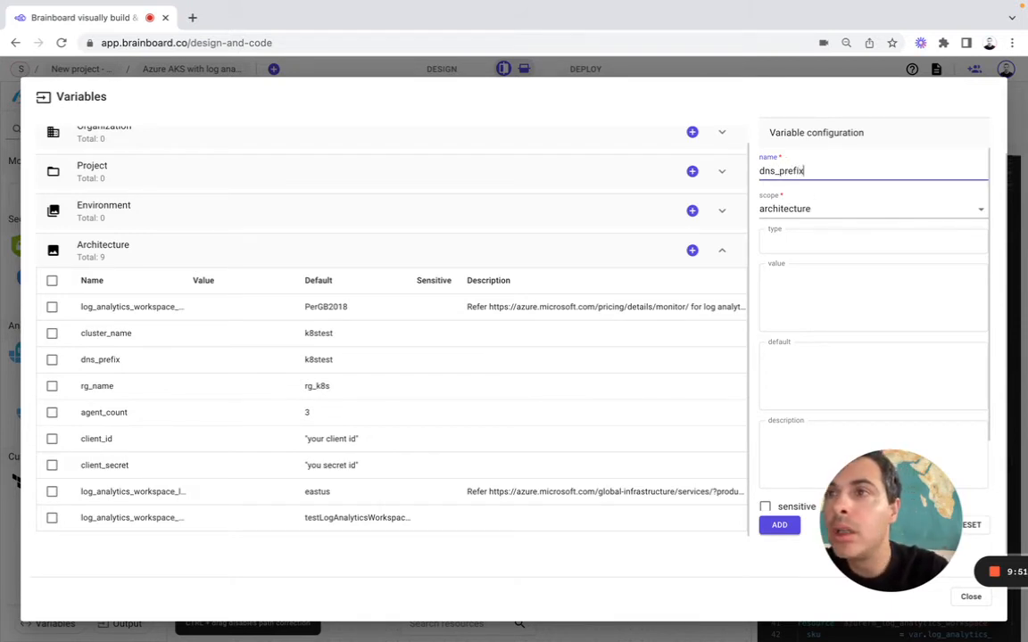
key("super+Tab")
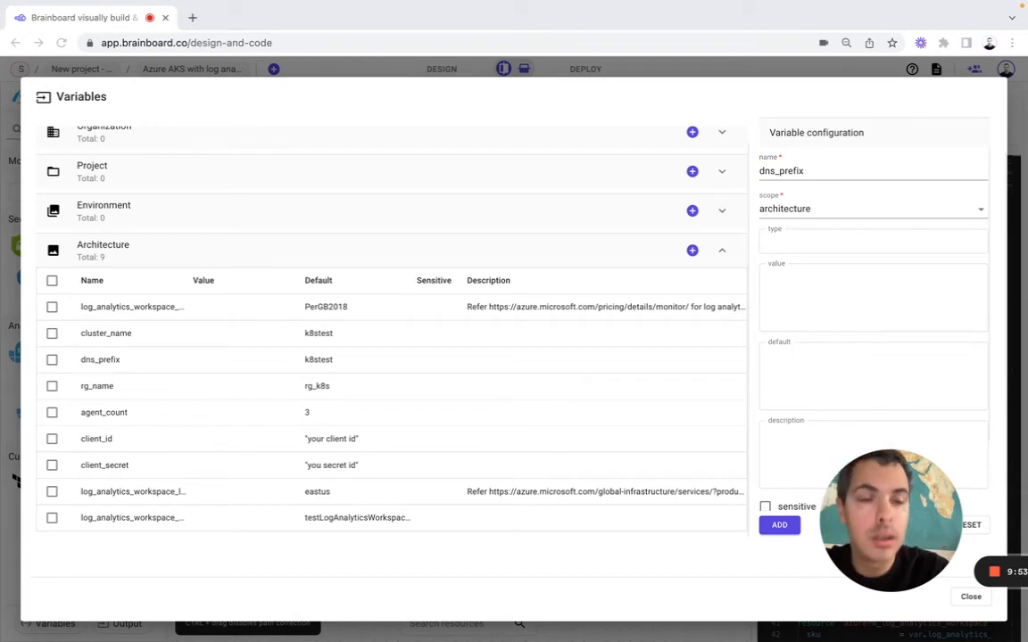
key("super+Tab")
left_click(812, 245)
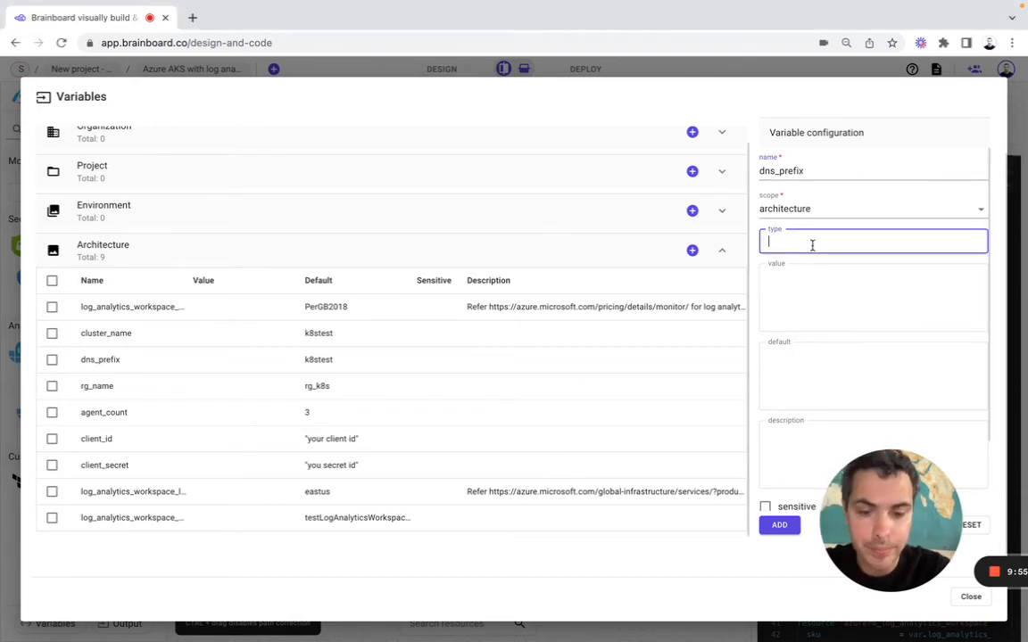
type("string")
left_click(791, 381)
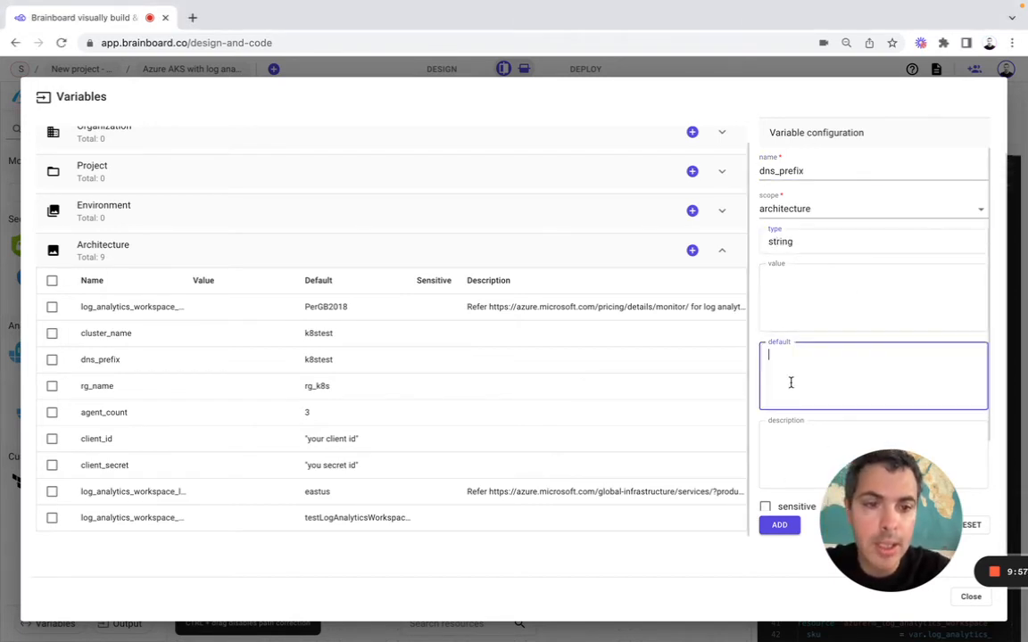
key("super+Tab")
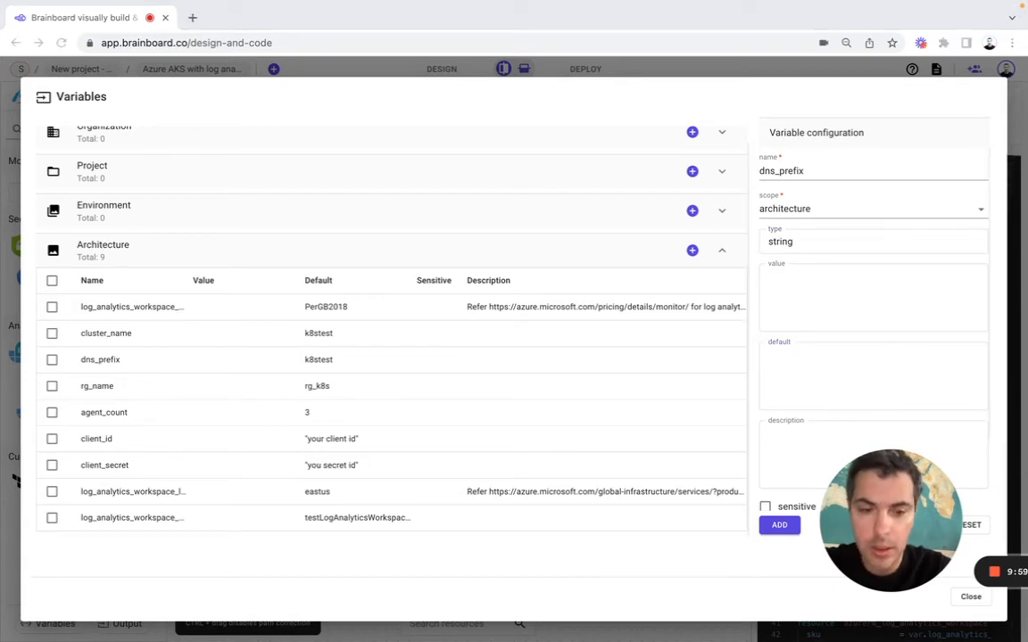
key("super+Tab")
type("k8stest")
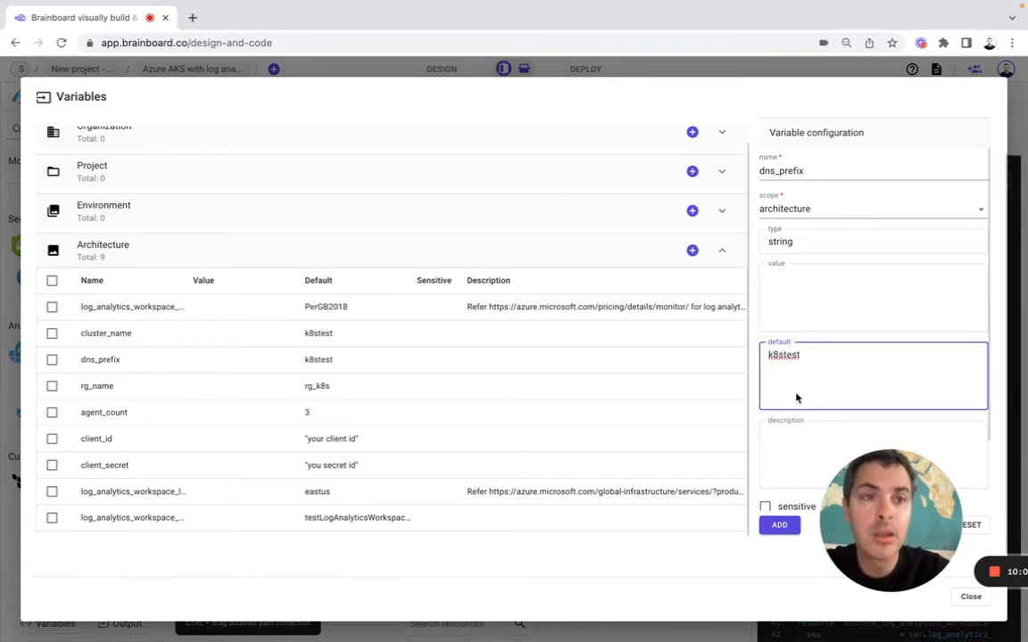
left_click(777, 524)
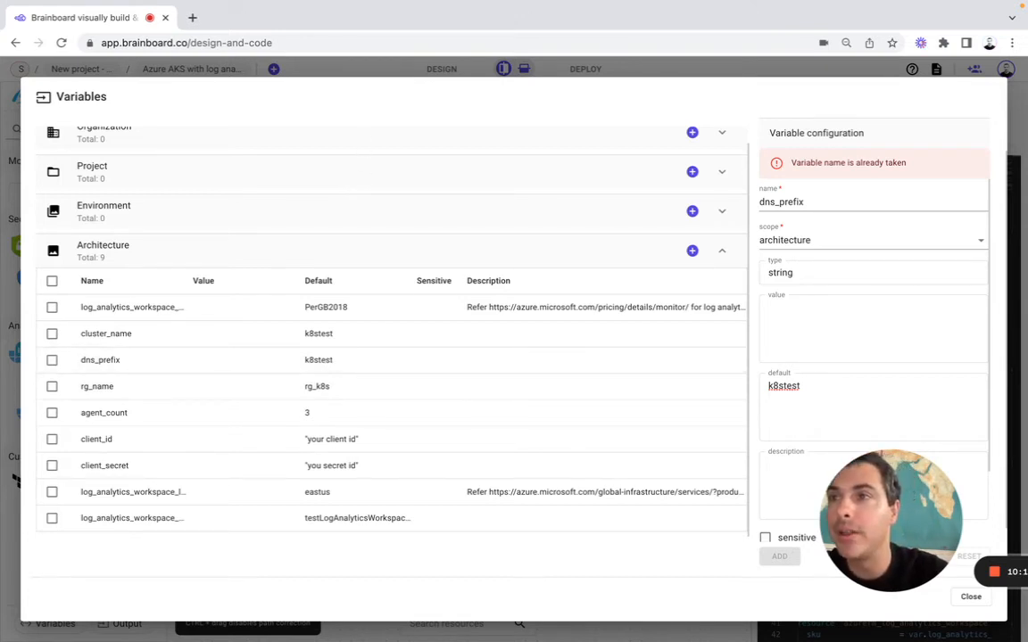
- Rename the rejected duplicate variable to location, set its default to Central US, and add it as a string architecture variable
scroll(142, 401, "down", 1)
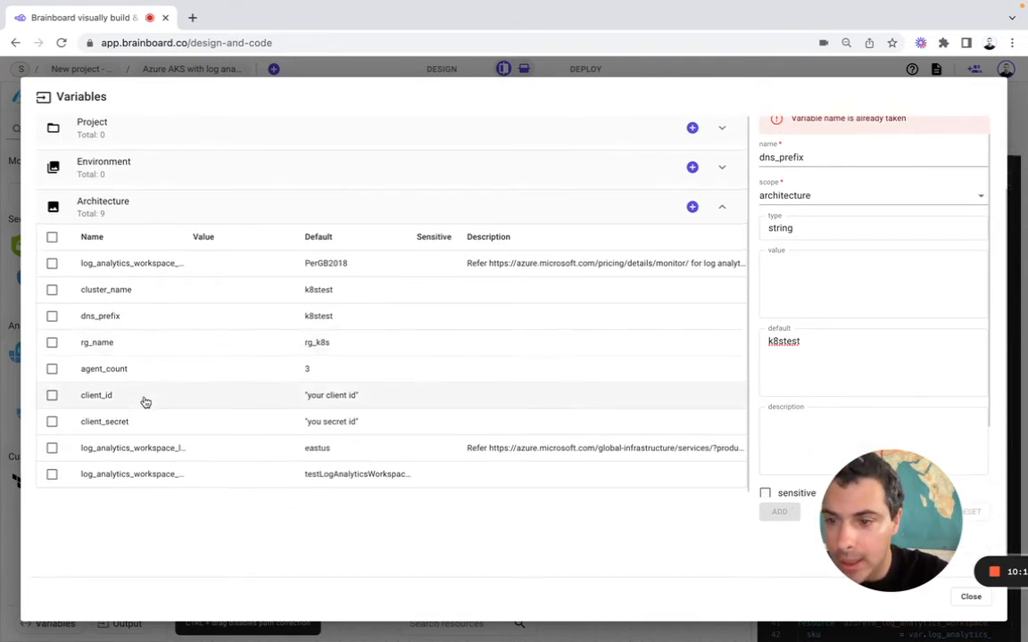
scroll(427, 438, "down", 1)
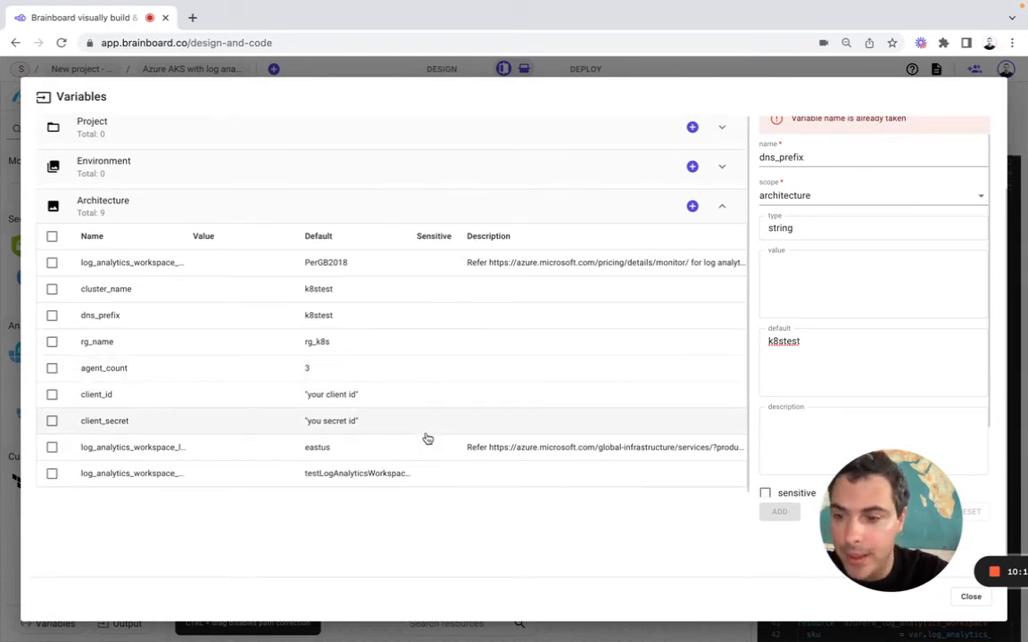
scroll(427, 438, "up", 1)
double_click(813, 167)
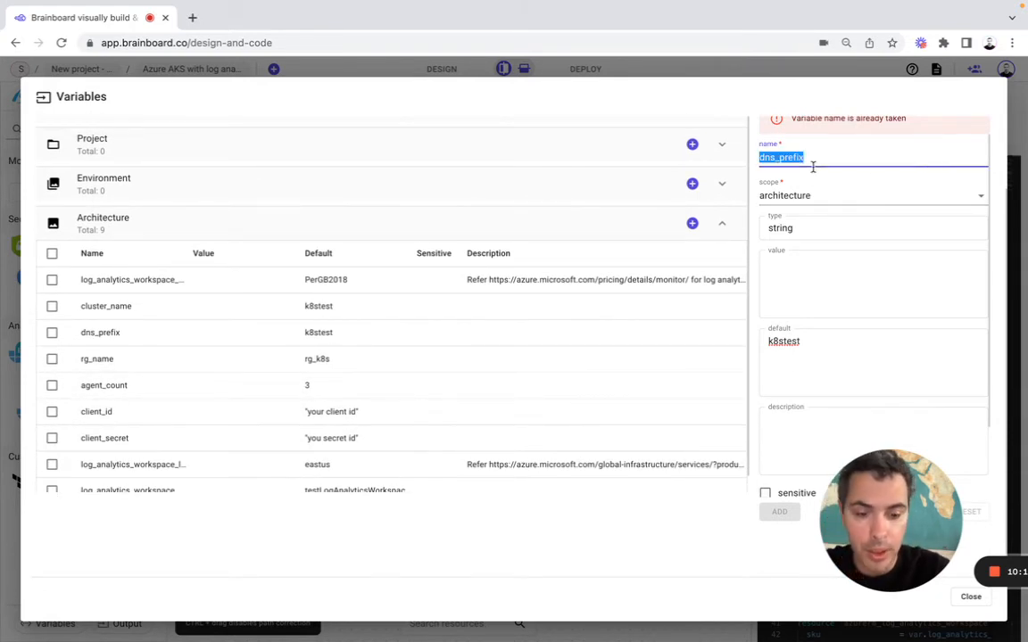
type("location")
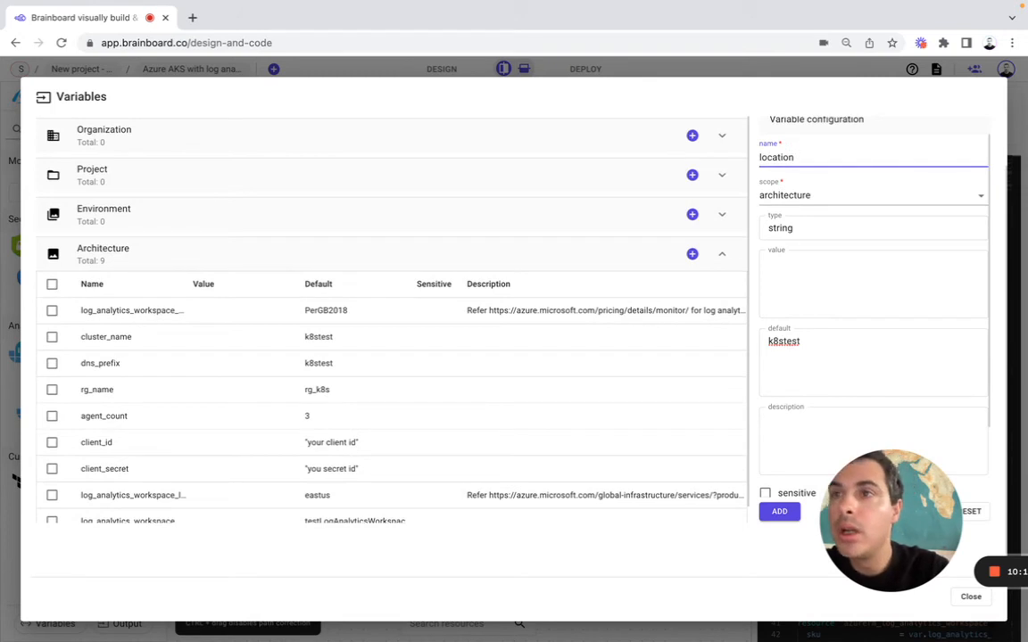
key("super+Tab")
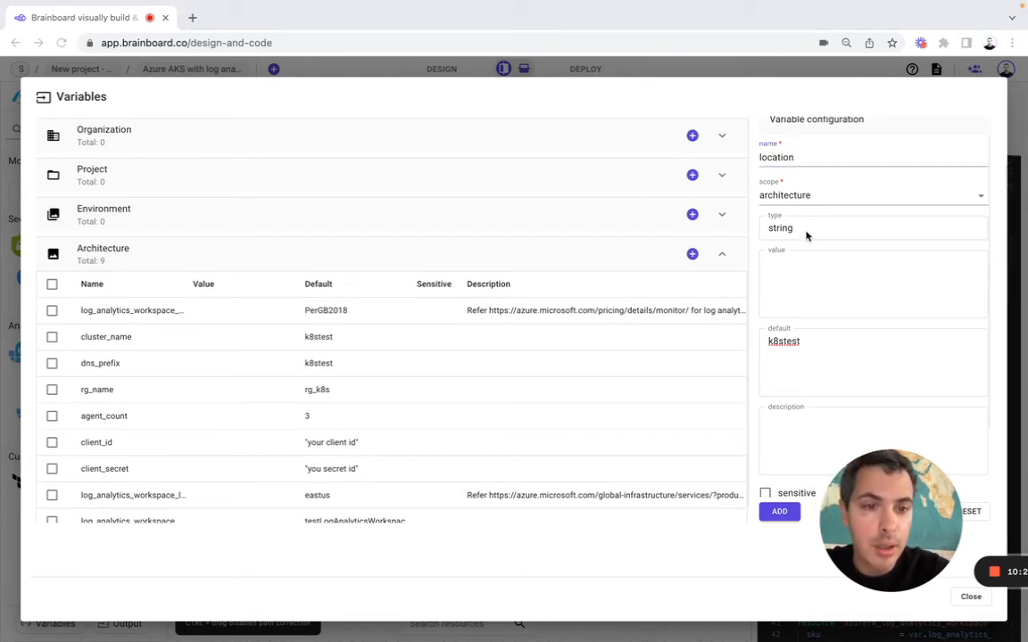
double_click(804, 343)
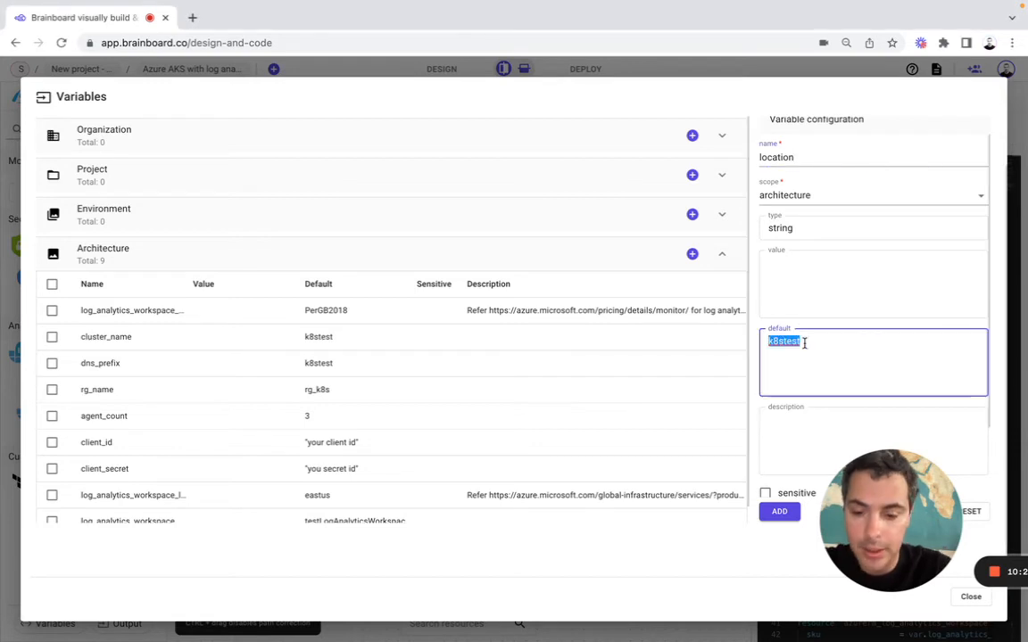
type("Central US")
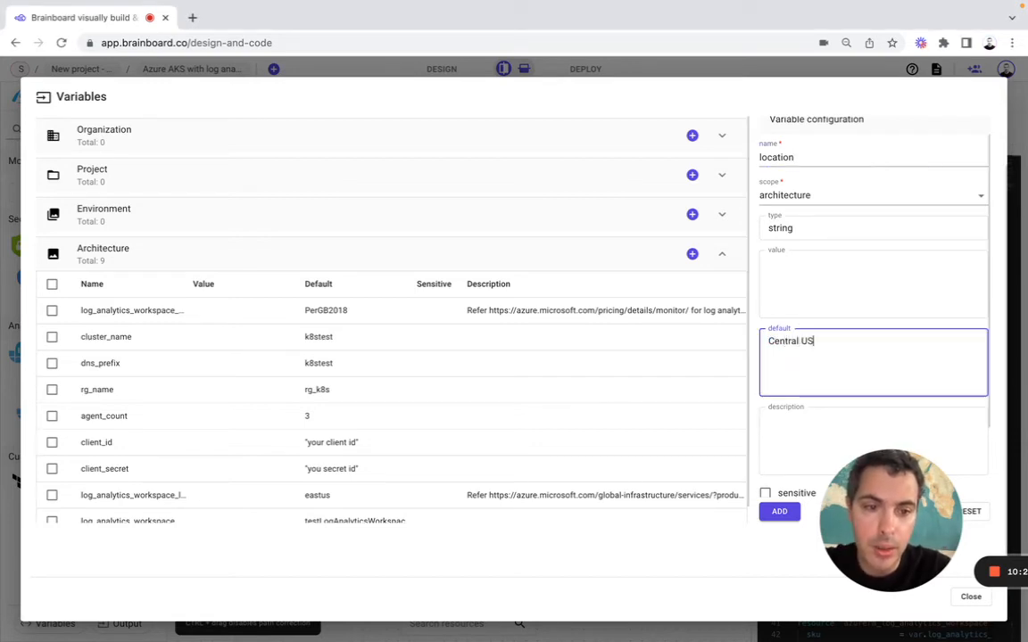
left_click(780, 511)
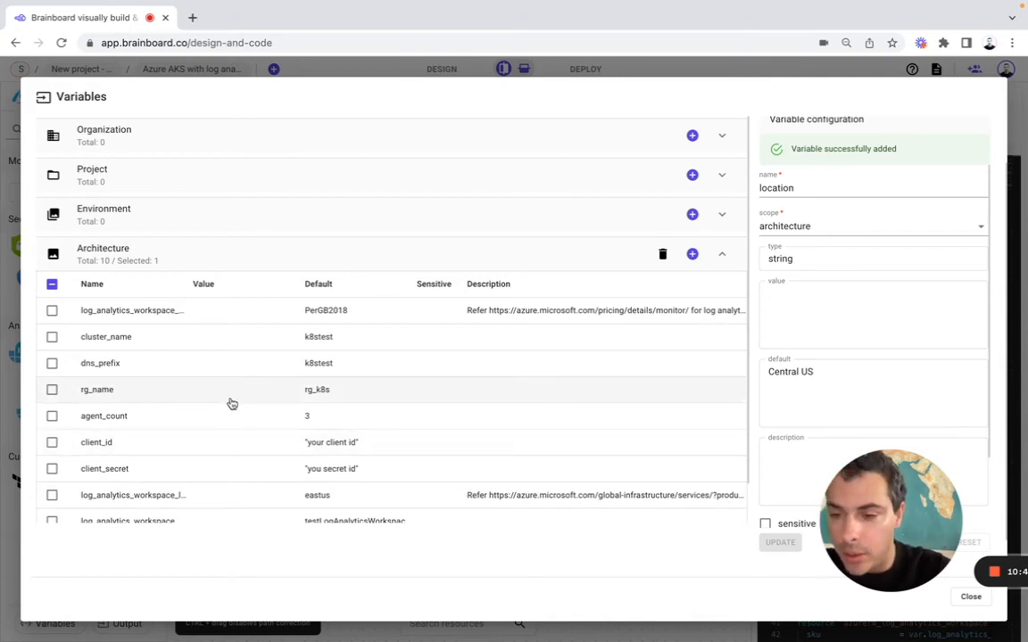
- Add another architecture variable named ssh_pub_key with the default "your ssh public key"
scroll(232, 404, "down", 1)
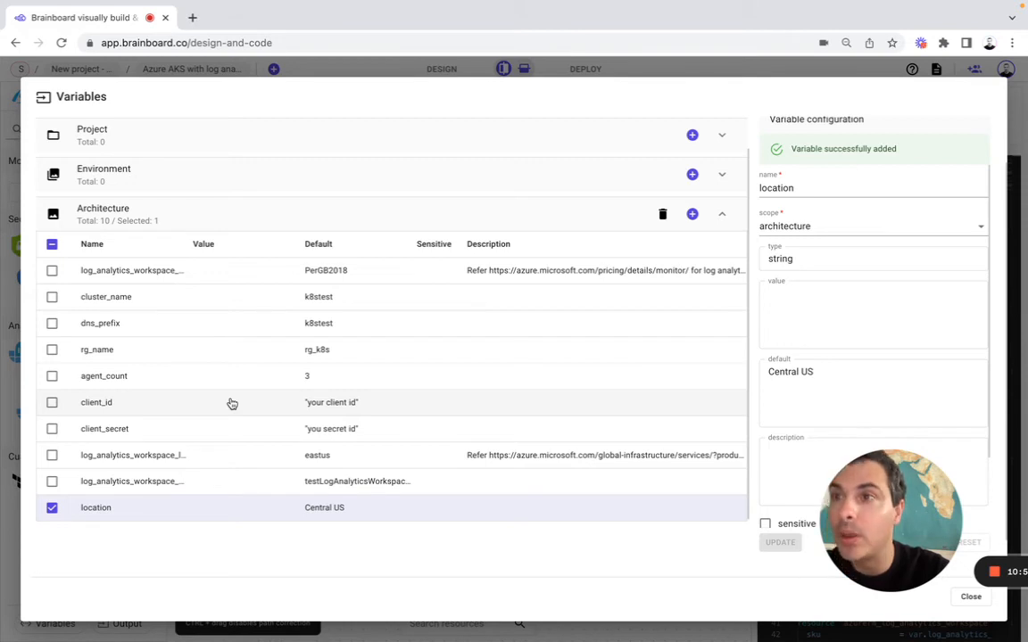
scroll(232, 404, "down", 1)
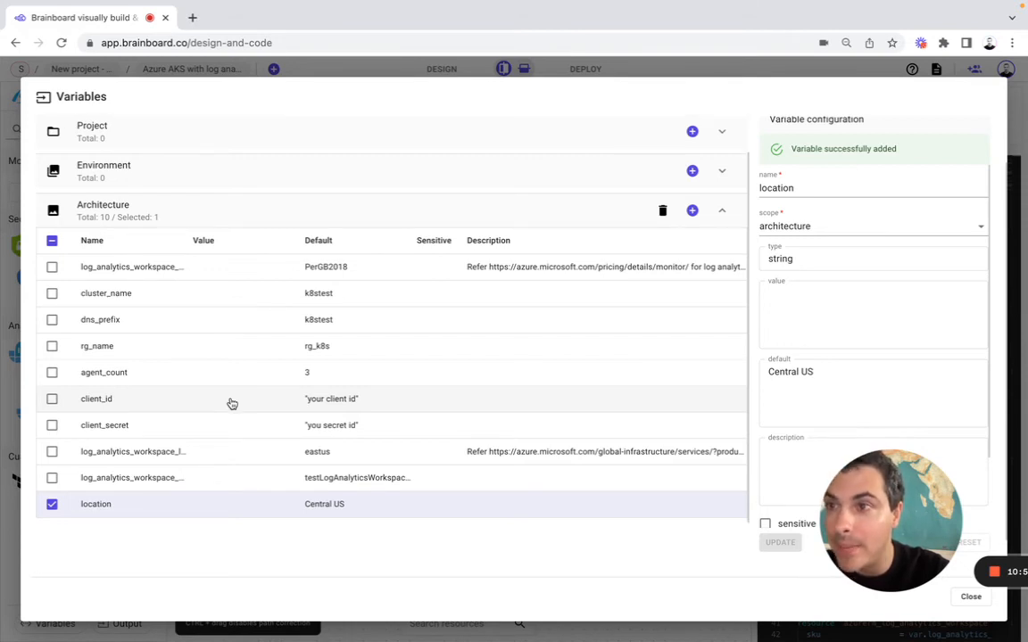
left_click(692, 211)
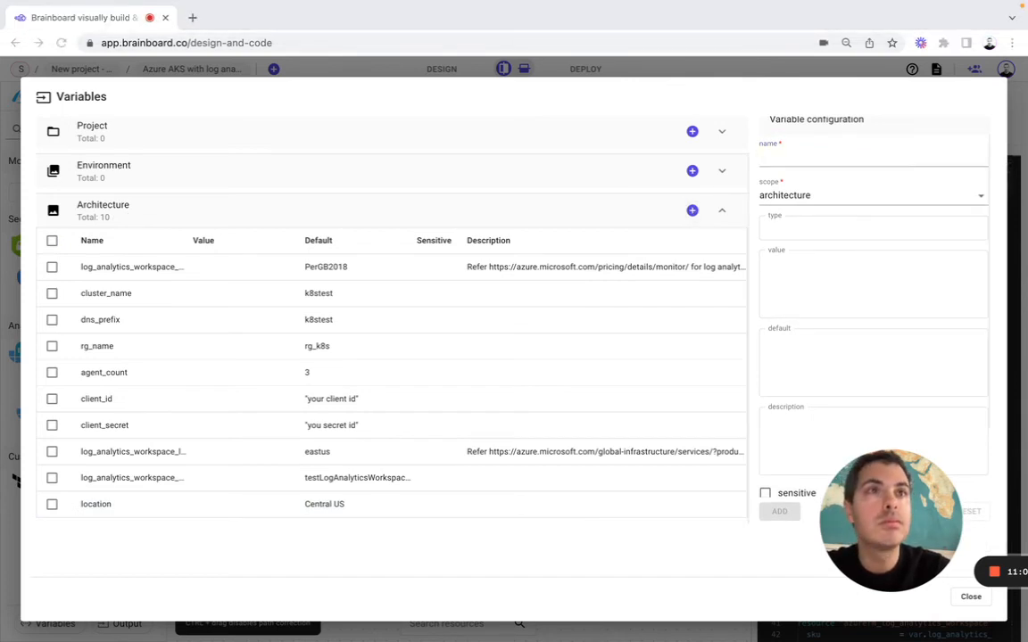
left_click(860, 167)
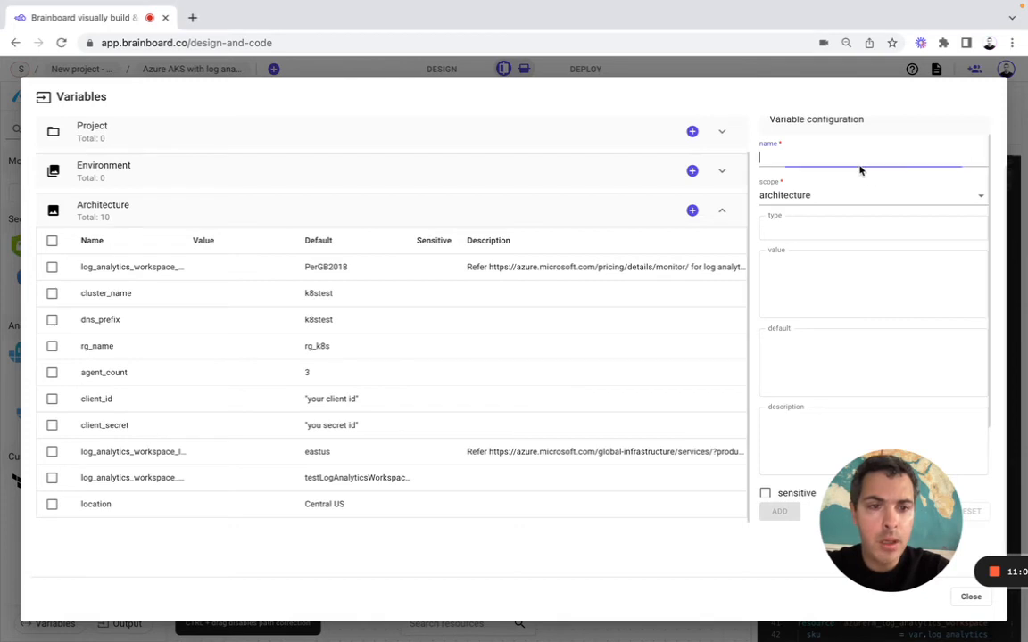
type("ssh_pub_key")
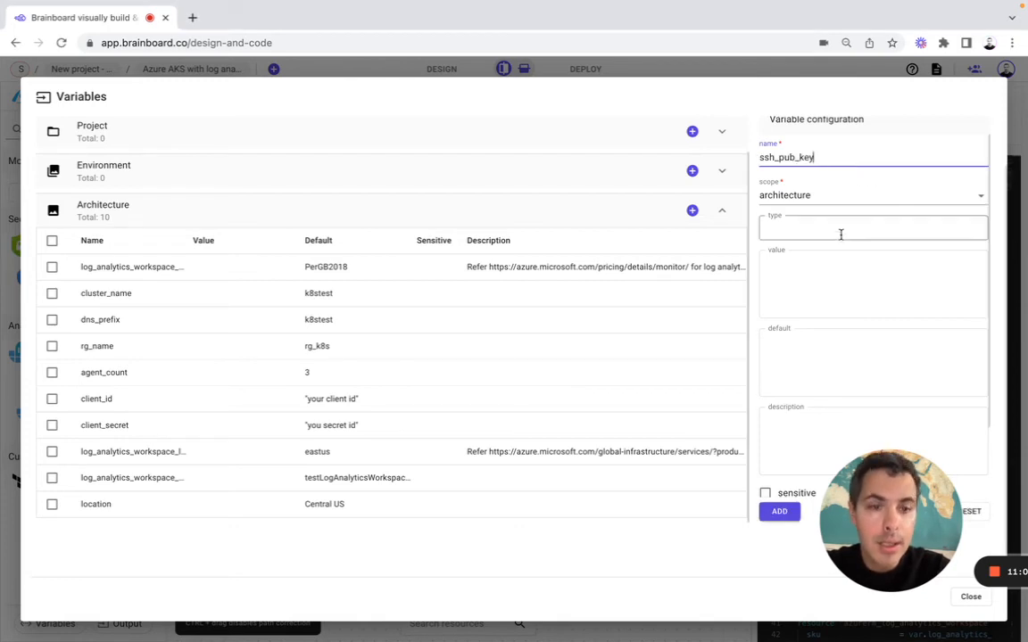
left_click(805, 293)
key("super+Tab")
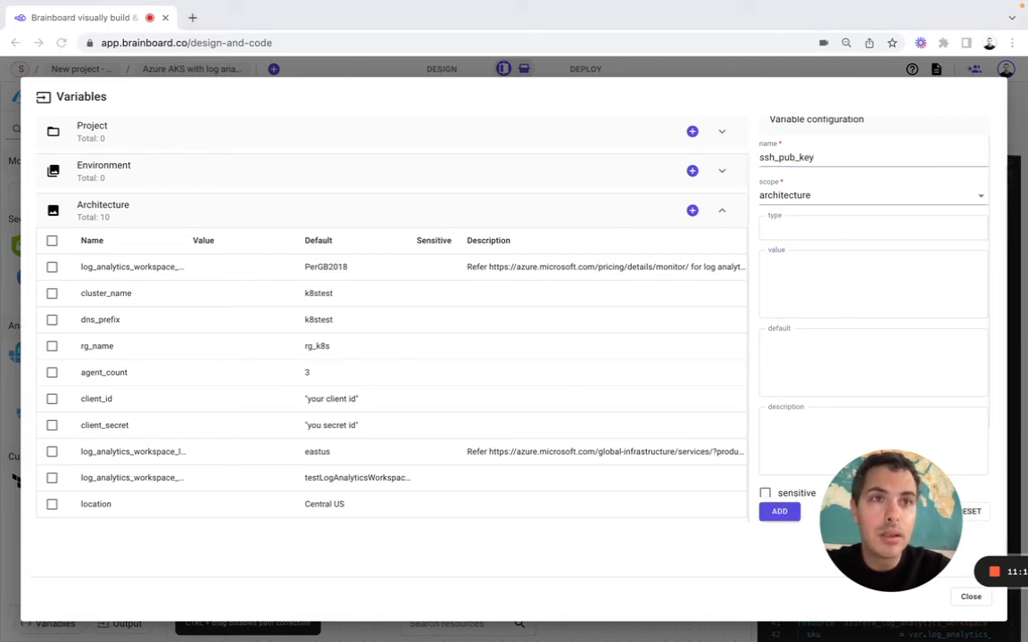
key("super+Tab")
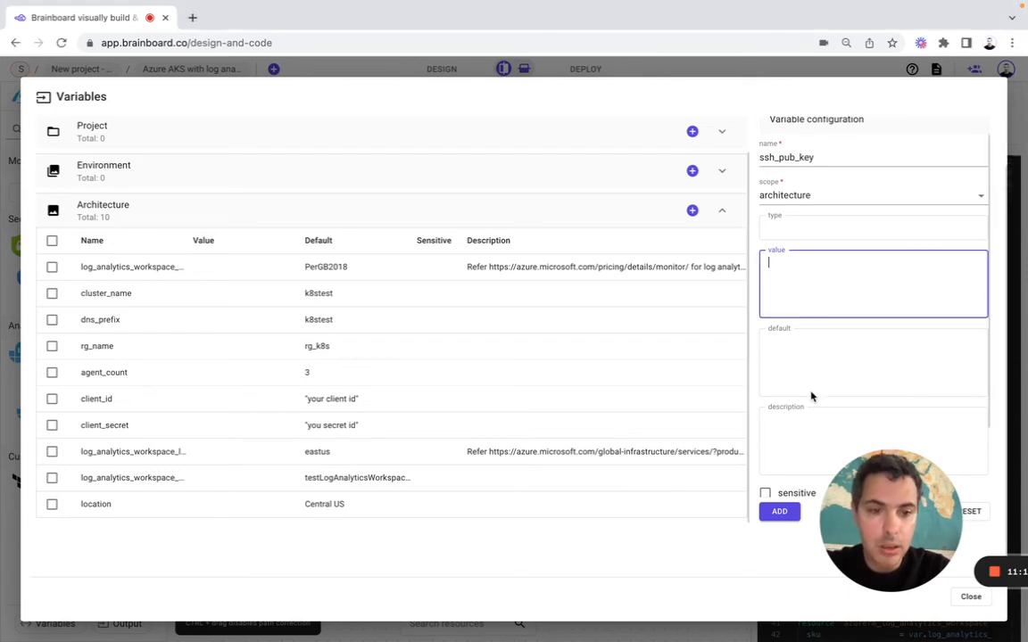
left_click(810, 391)
type("your ssh public key")
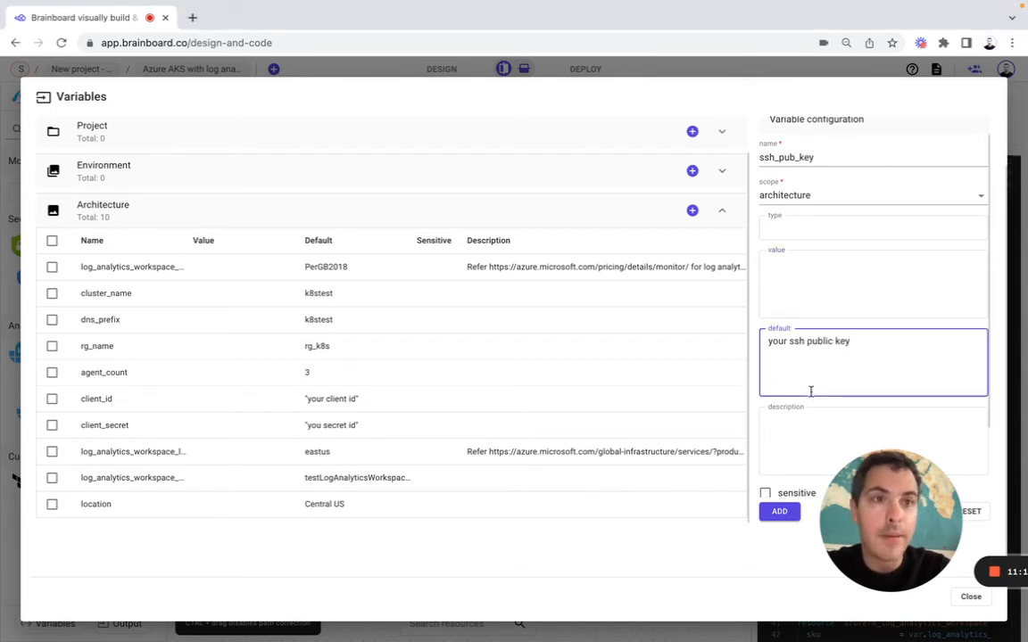
left_click(783, 512)
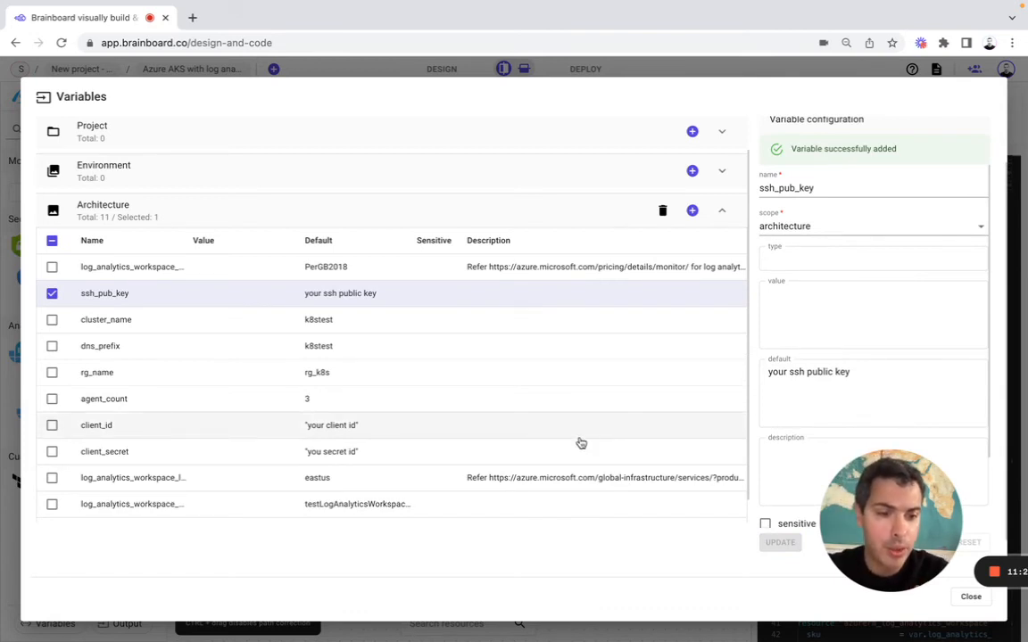
- Close the variables and run a Terraform plan for all resources of the architecture, viewing its output from the beginning
left_click_drag(869, 486, 111, 504)
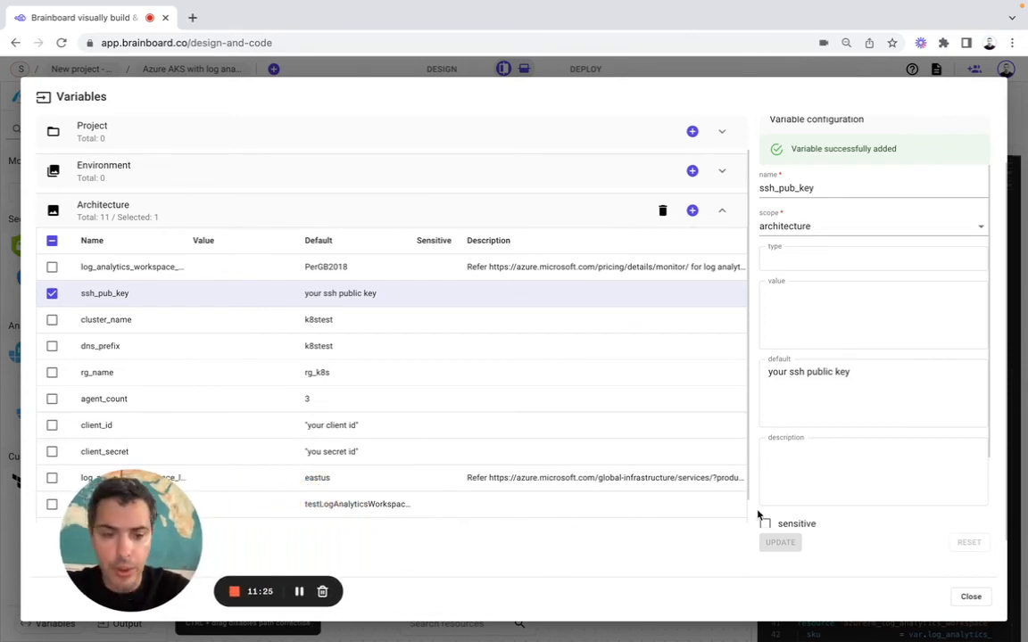
left_click(970, 596)
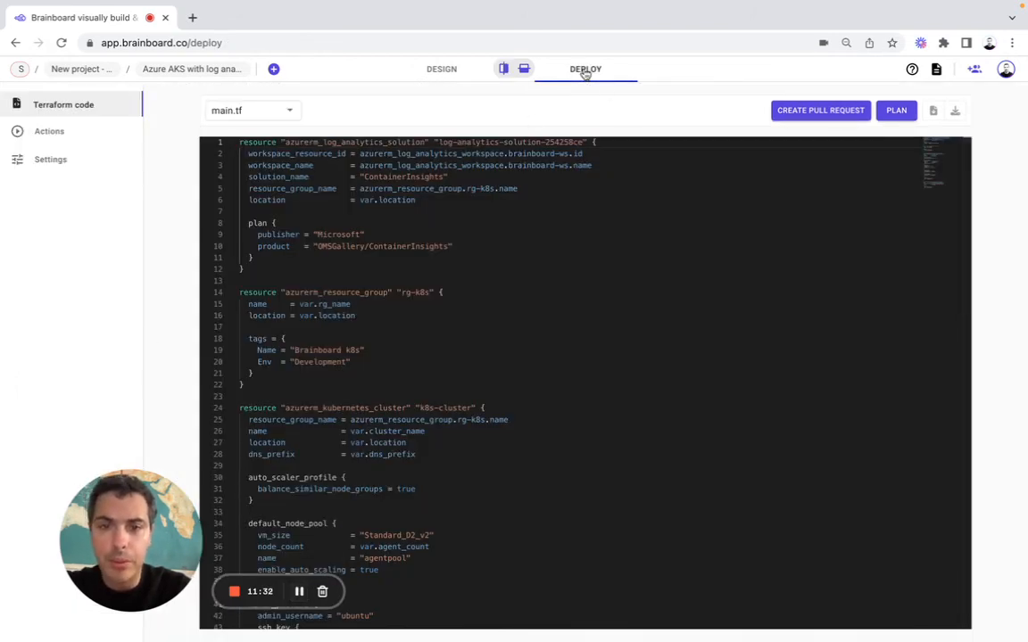
left_click(47, 139)
left_click(796, 117)
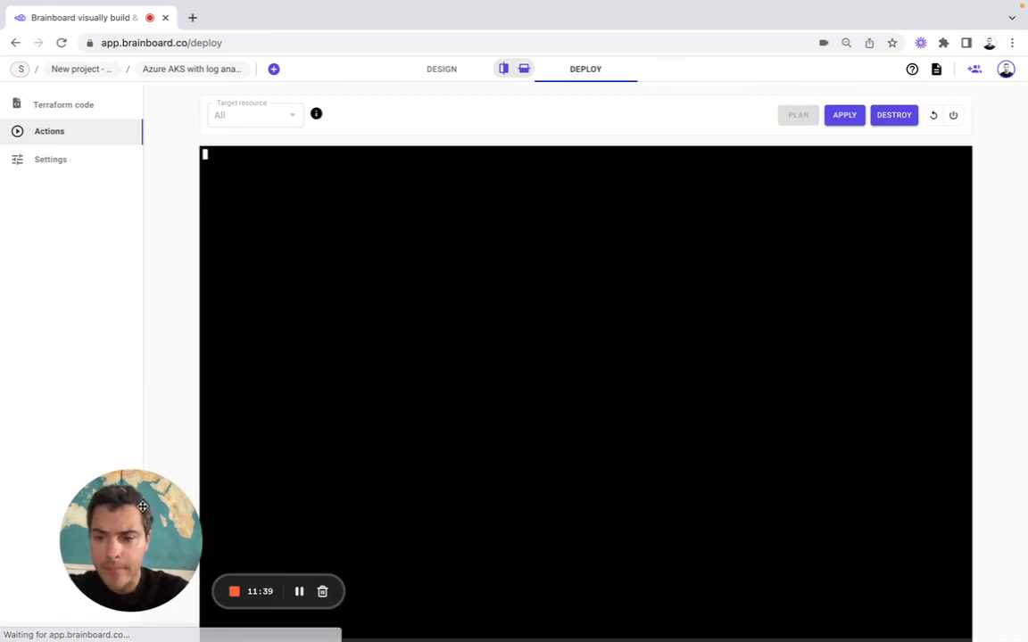
left_click_drag(138, 515, 101, 532)
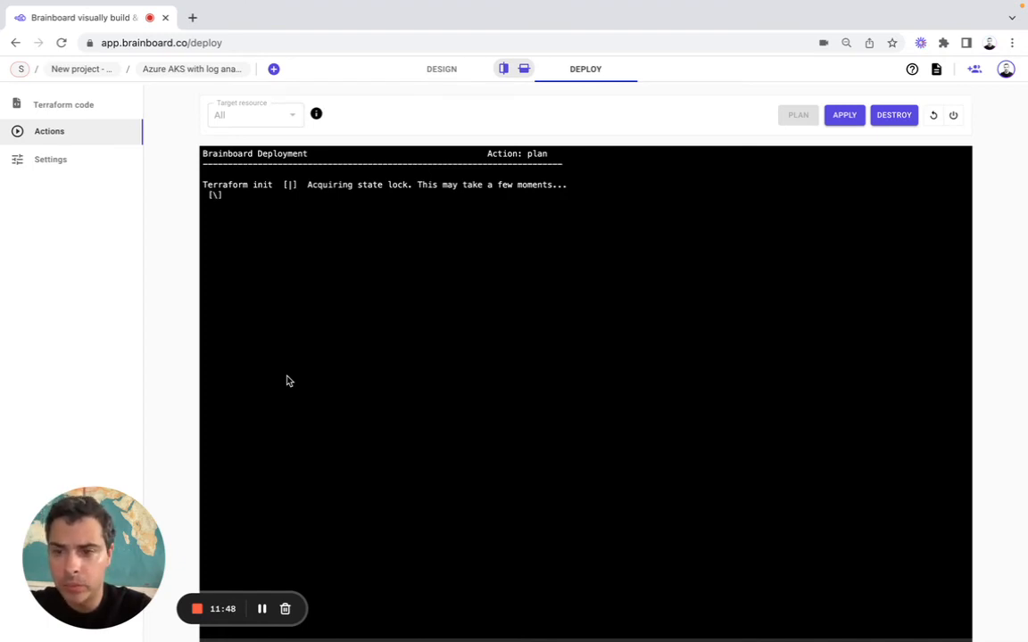
scroll(412, 328, "up", 15)
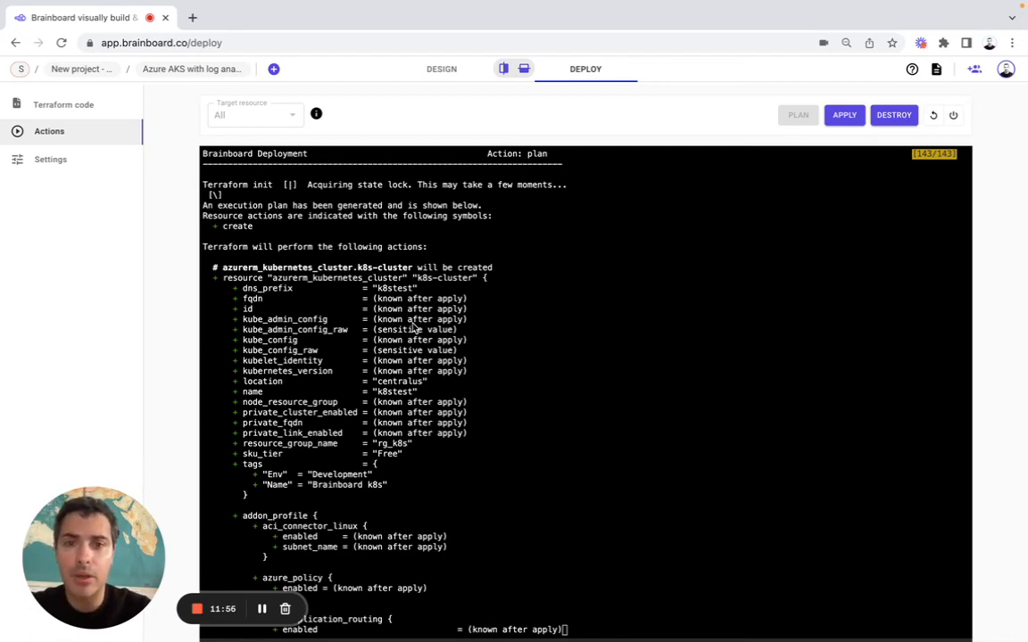
- Shut down the ongoing Terraform plan, and open the Terraform apply confirmation and dismiss it without proceeding
left_click(848, 119)
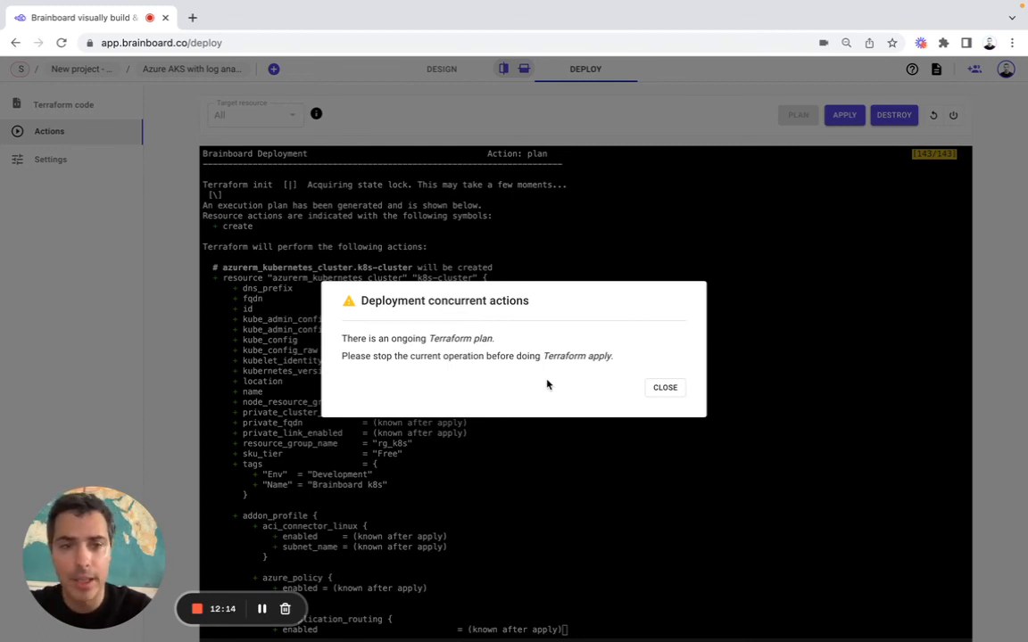
left_click(665, 387)
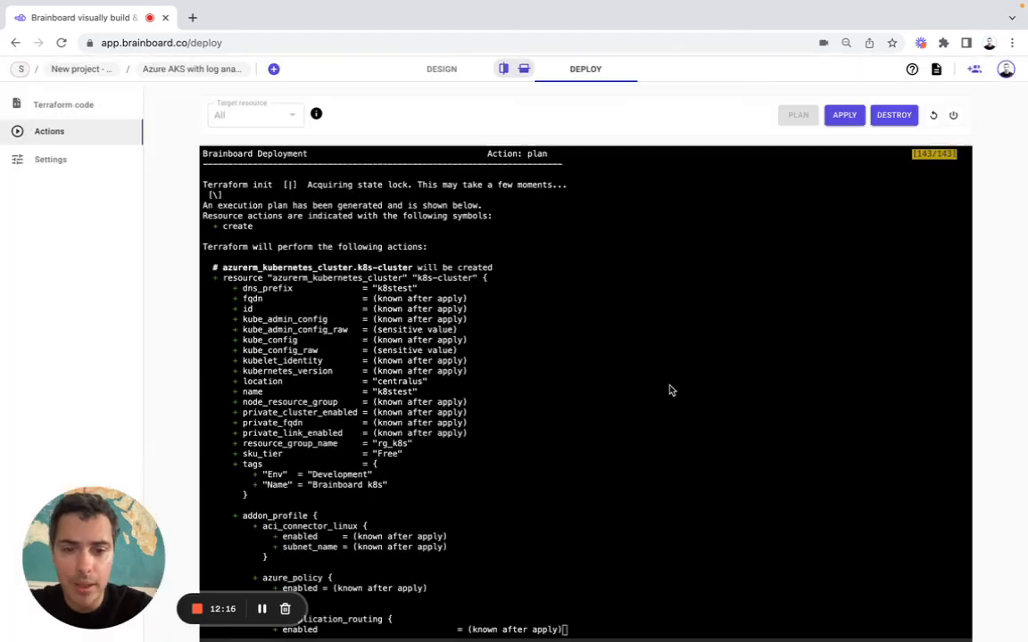
left_click(953, 116)
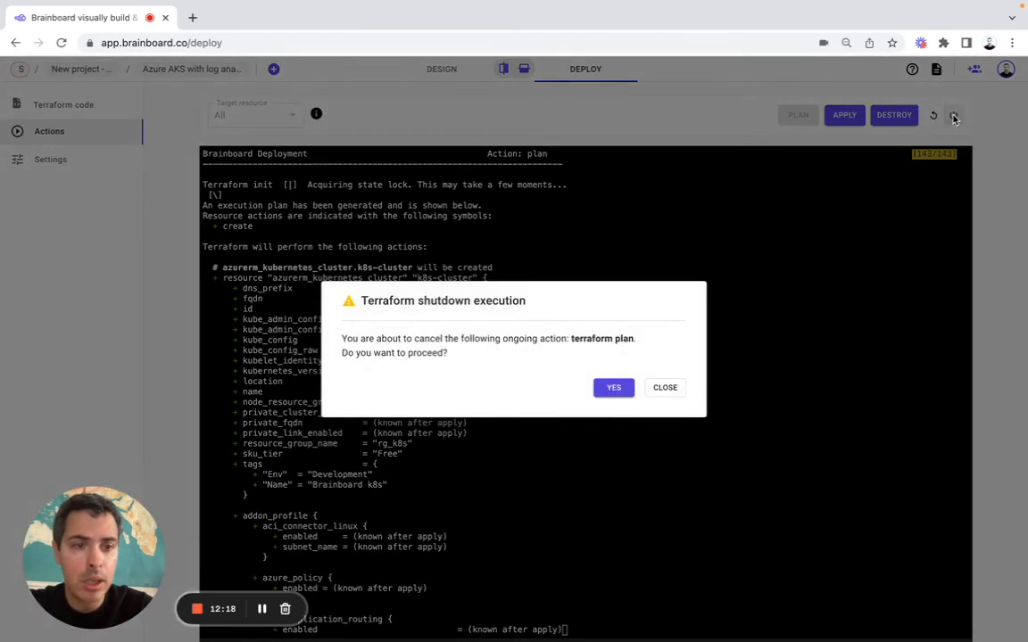
left_click(611, 389)
left_click(847, 118)
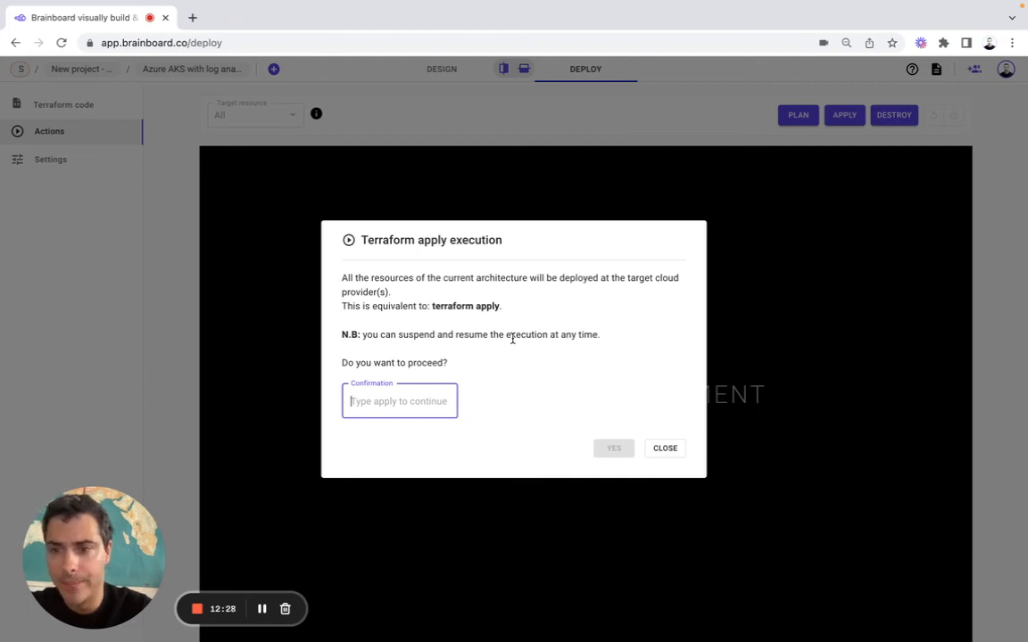
left_click(668, 449)
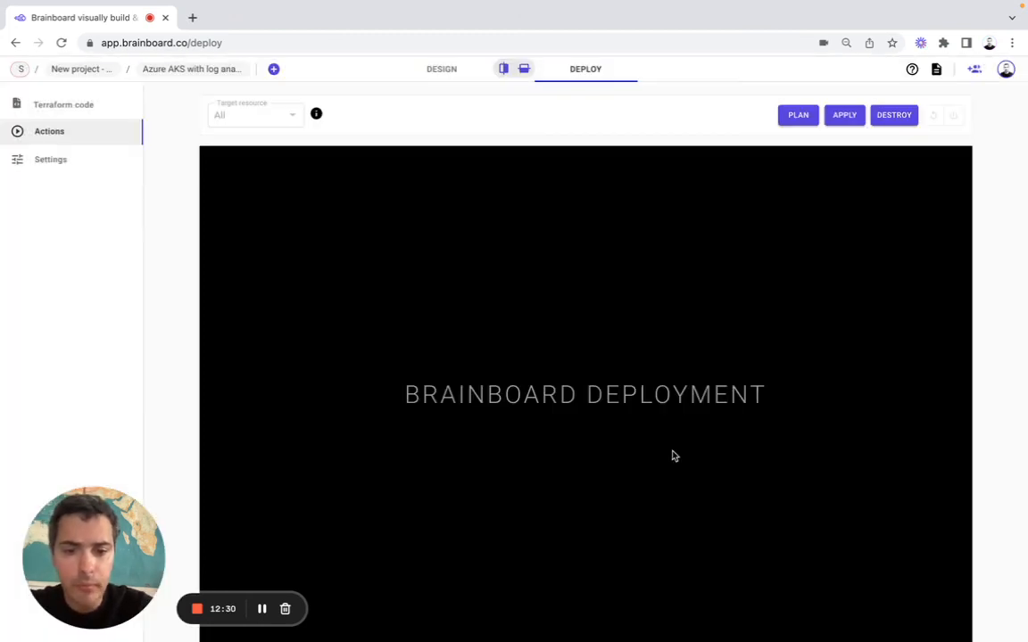
- Review the available services in the deployment's Git configuration, keeping Github selected
left_click(65, 170)
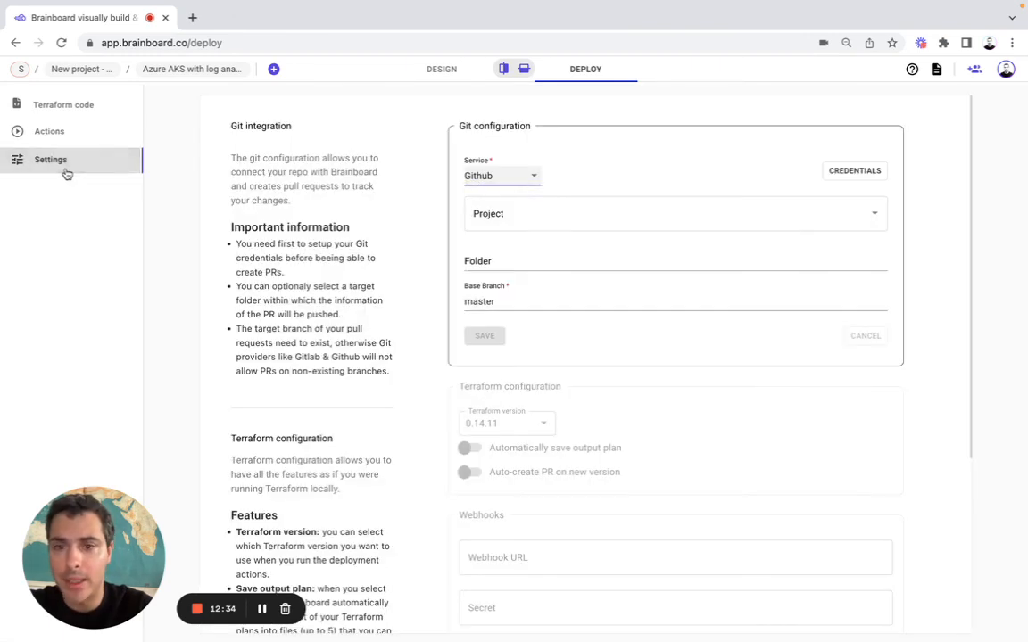
left_click(499, 178)
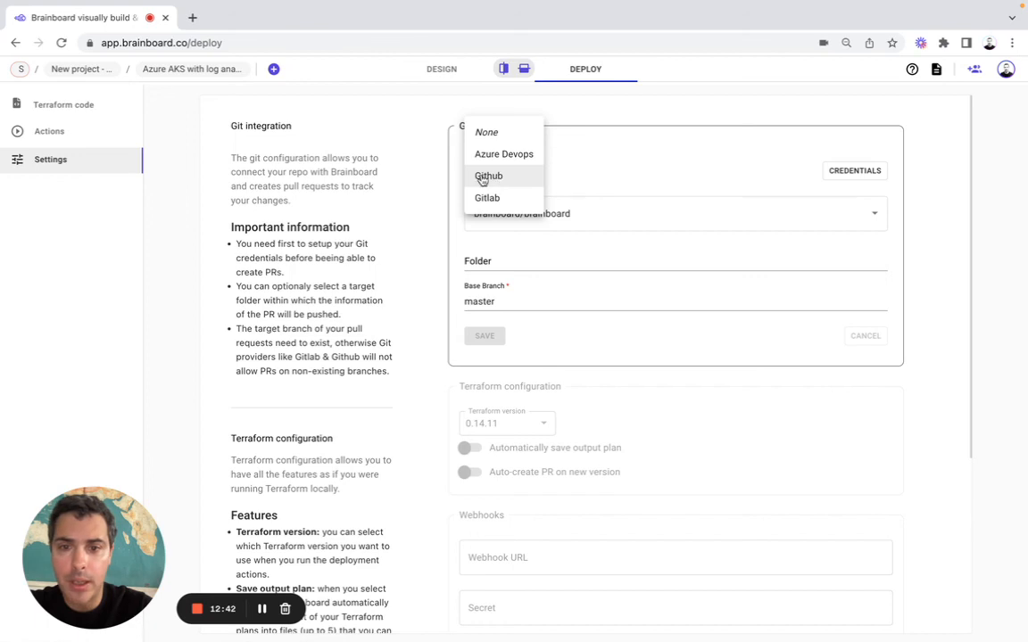
left_click(501, 176)
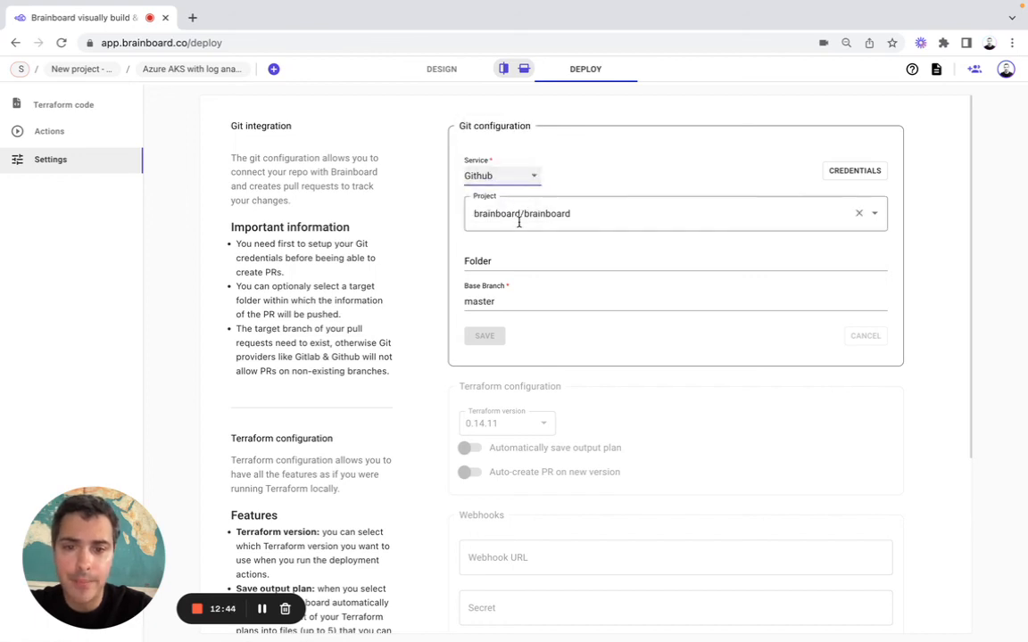
- Create a pull request for the generated Terraform code with the suggested title and the description "Use case"
left_click(91, 113)
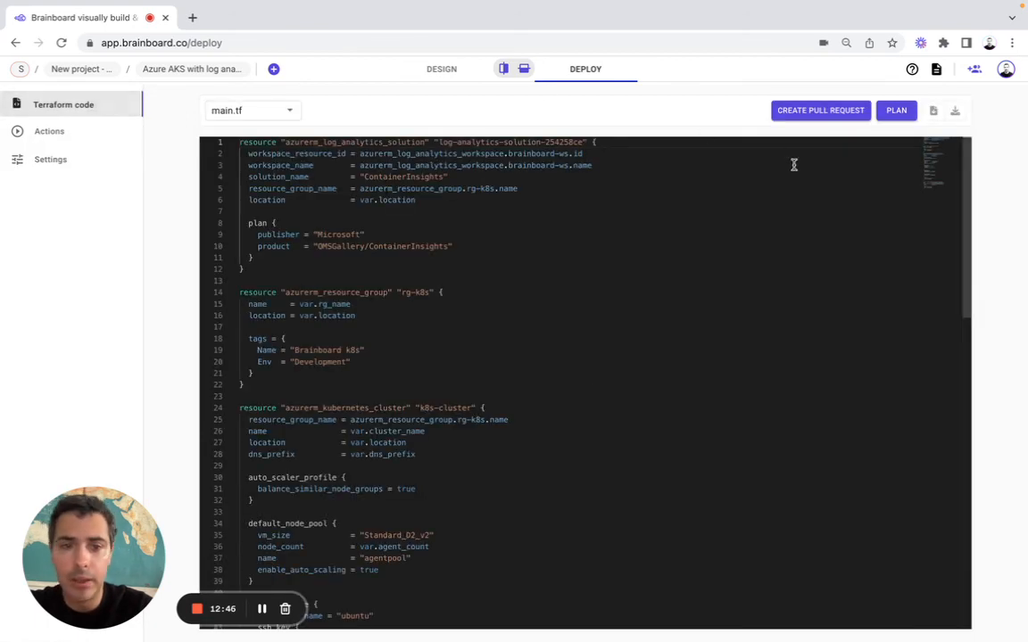
left_click(807, 111)
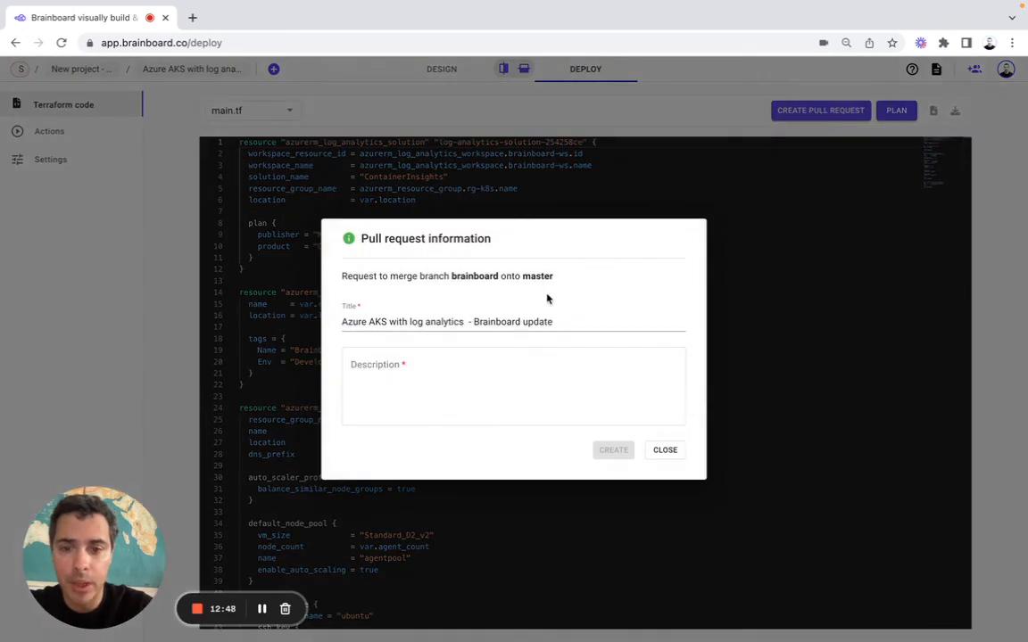
left_click(435, 370)
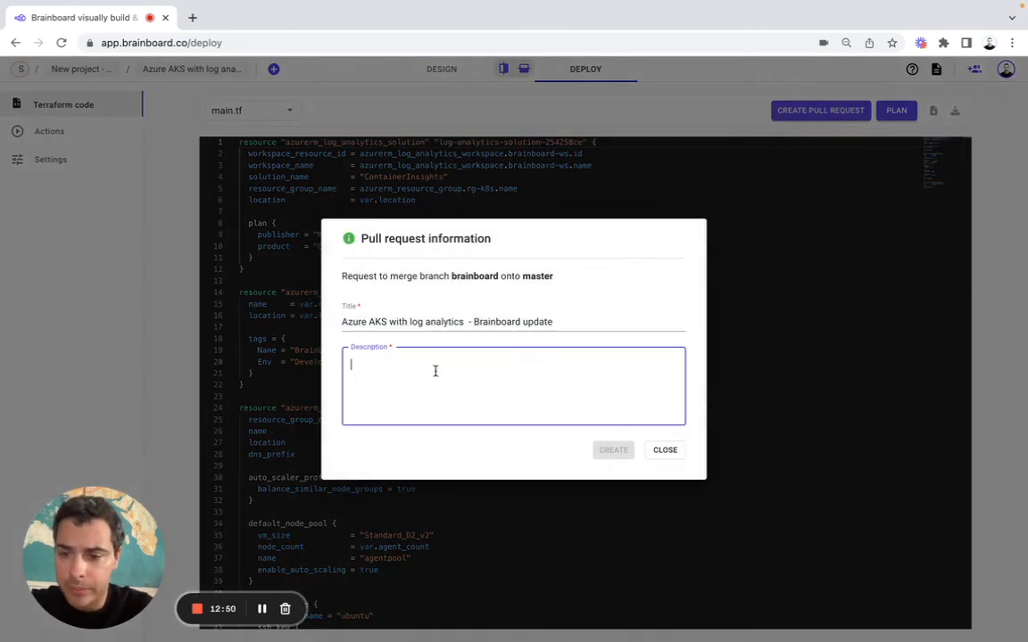
type("Use case")
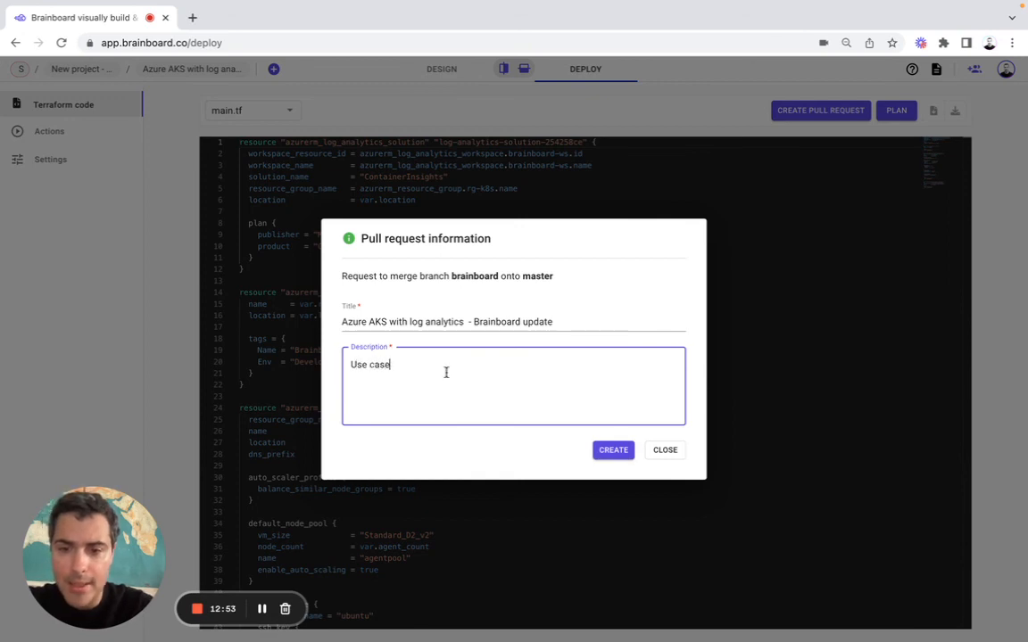
left_click(611, 449)
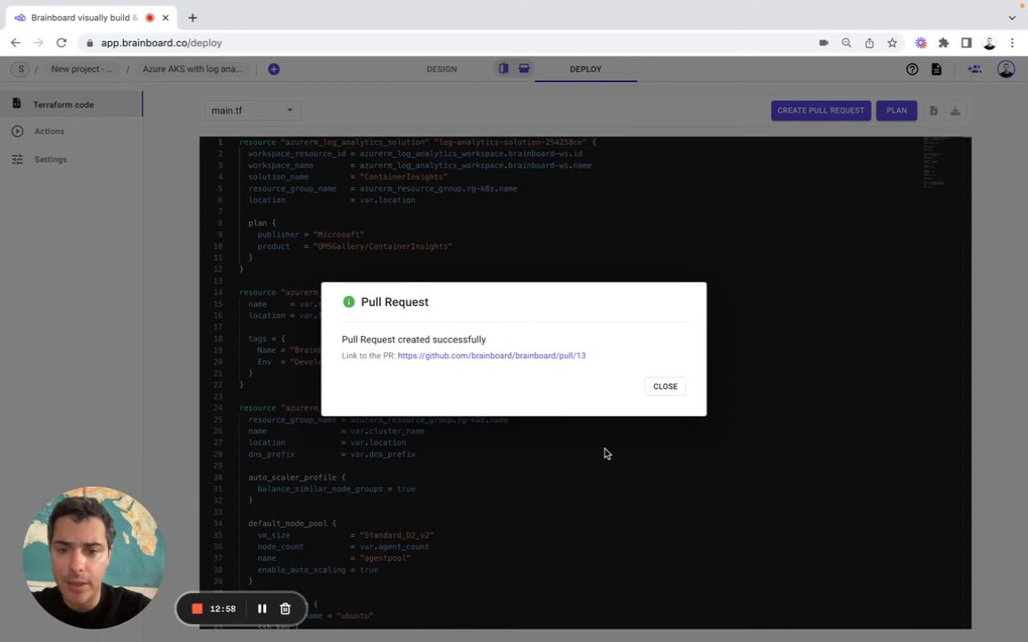
- Open the newly created pull request on GitHub, review its description and changed Terraform files, and return to Brainboard
left_click(564, 361)
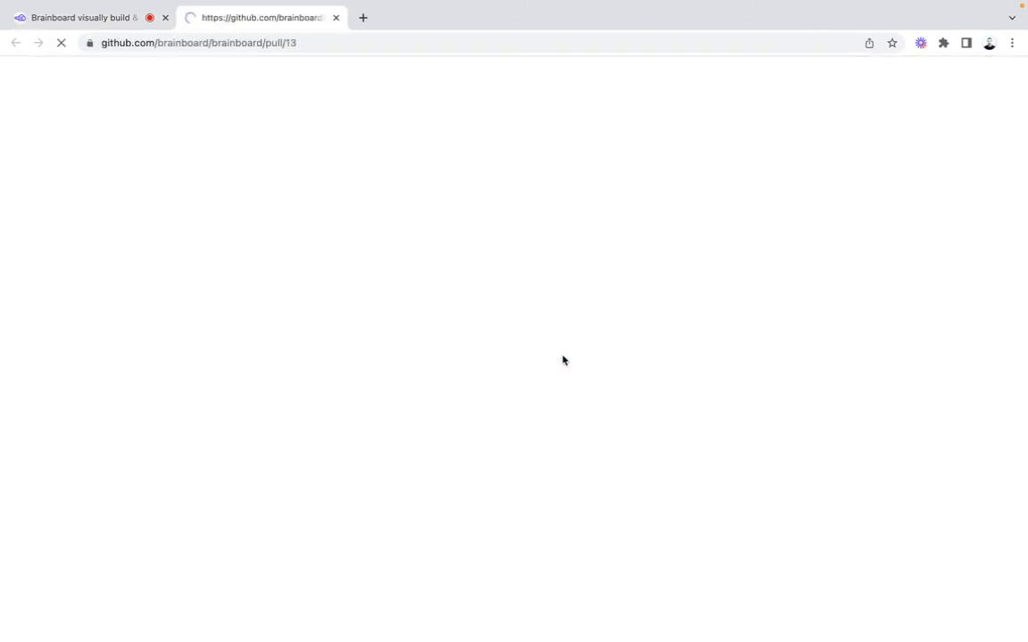
left_click_drag(132, 359, 195, 360)
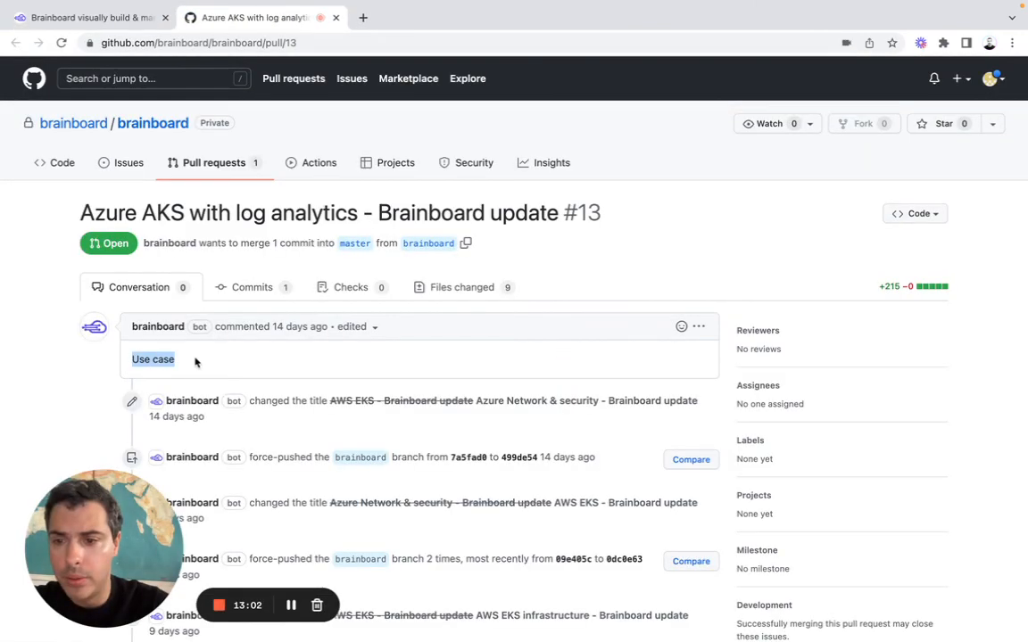
left_click(459, 291)
scroll(516, 423, "down", 20)
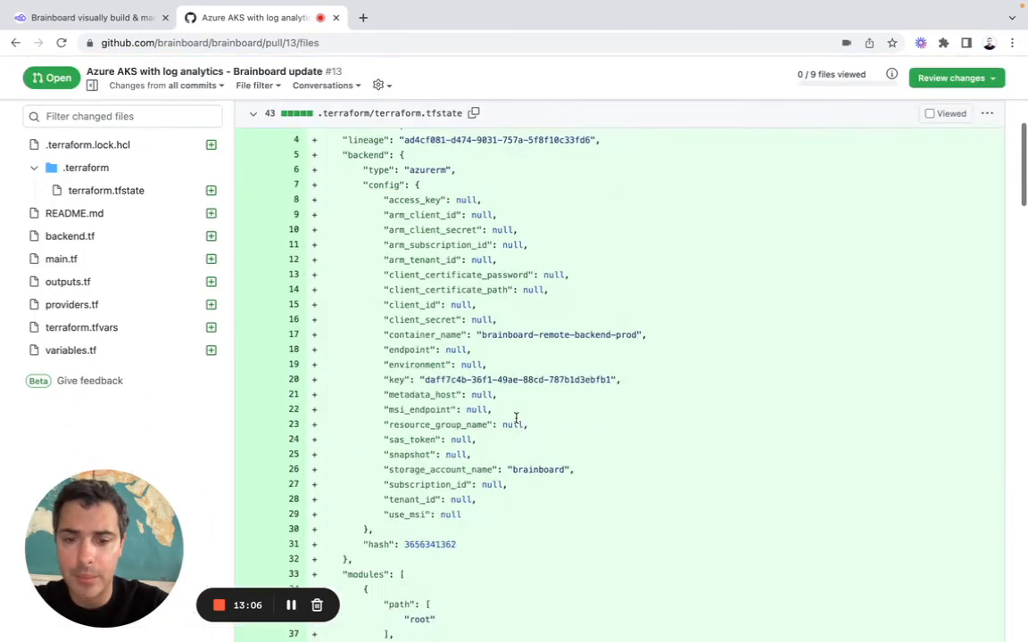
scroll(516, 421, "down", 5)
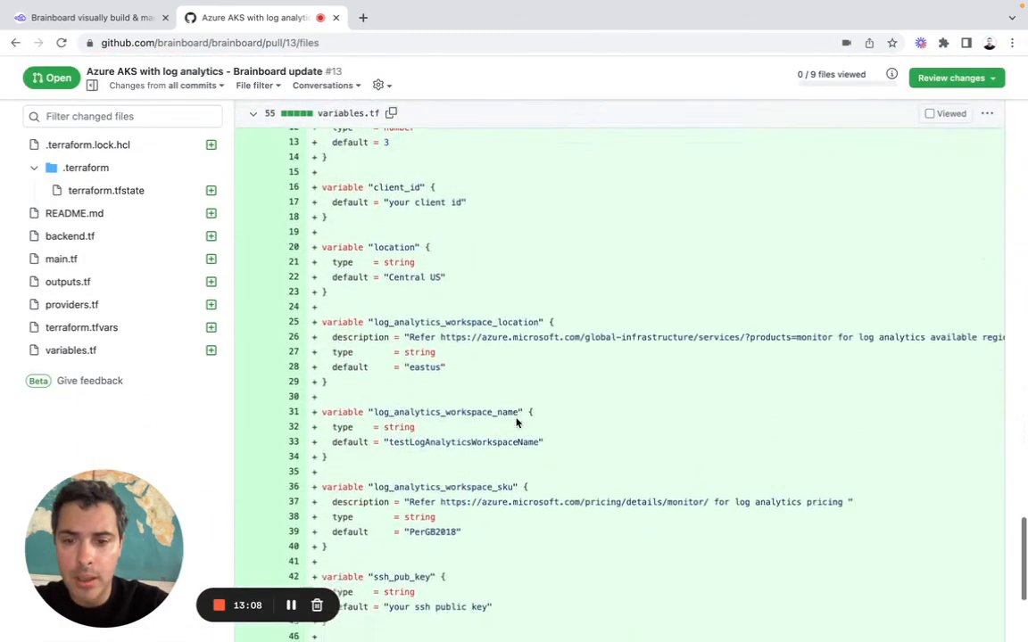
scroll(516, 420, "up", 15)
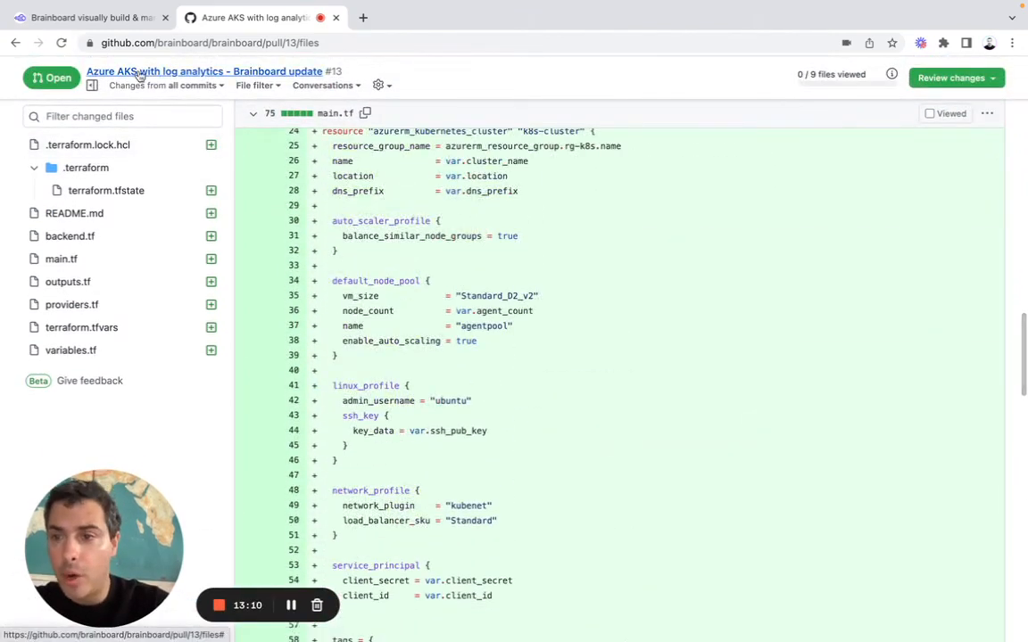
left_click(121, 20)
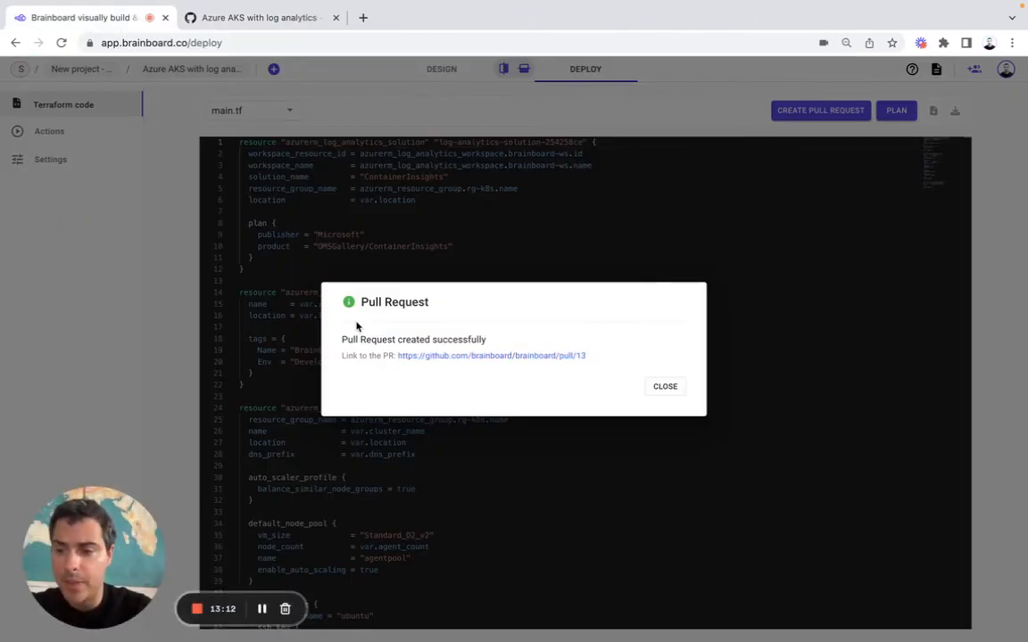